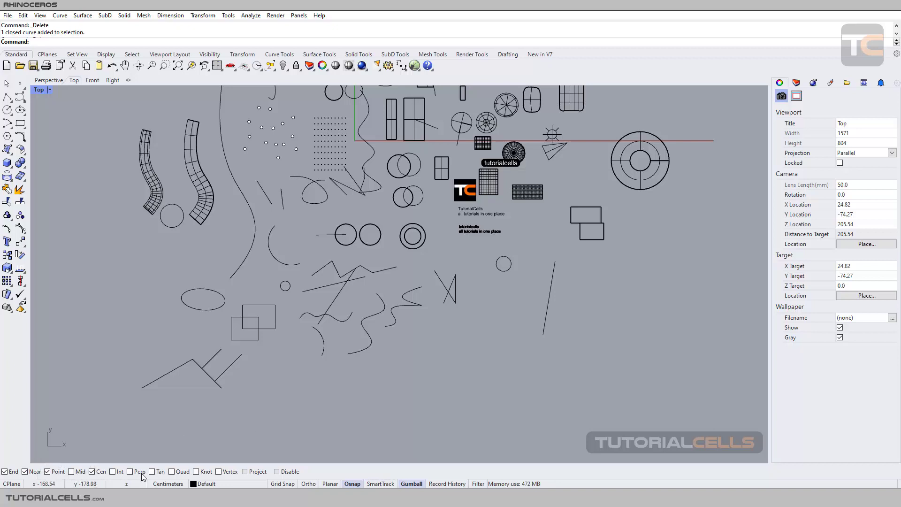
Turn off the active End, Near, Point and Cen object snaps
left_click(48, 472)
left_click(15, 472)
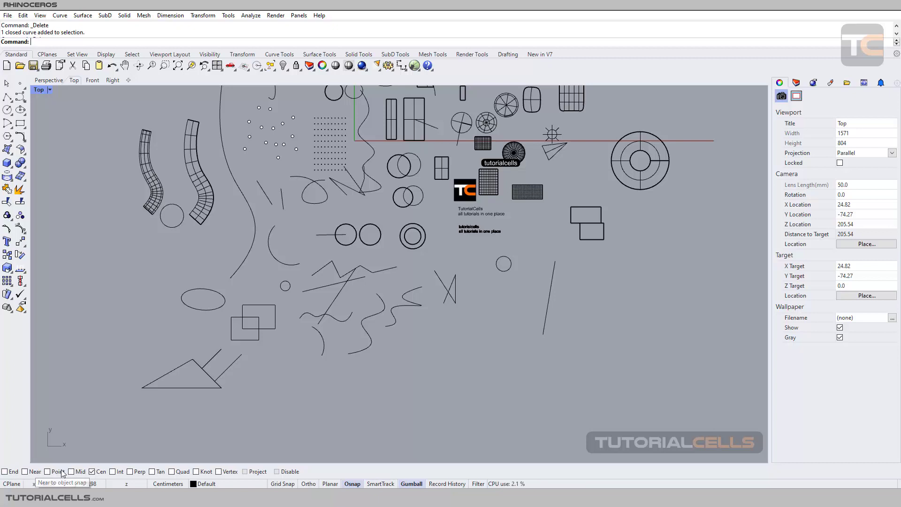
left_click(100, 472)
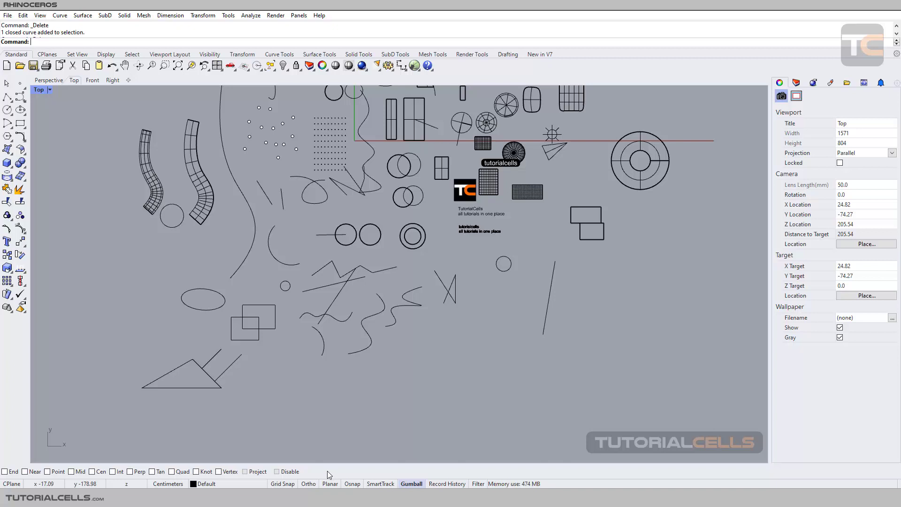
Review the one-shot object snaps and the full list of object snap commands, including the On Object options
scroll(328, 471, "down", 1)
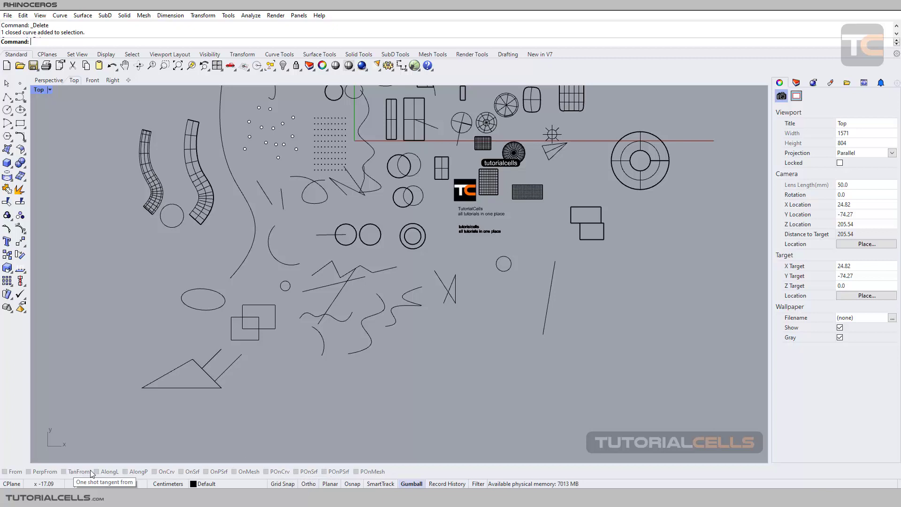
scroll(247, 474, "up", 1)
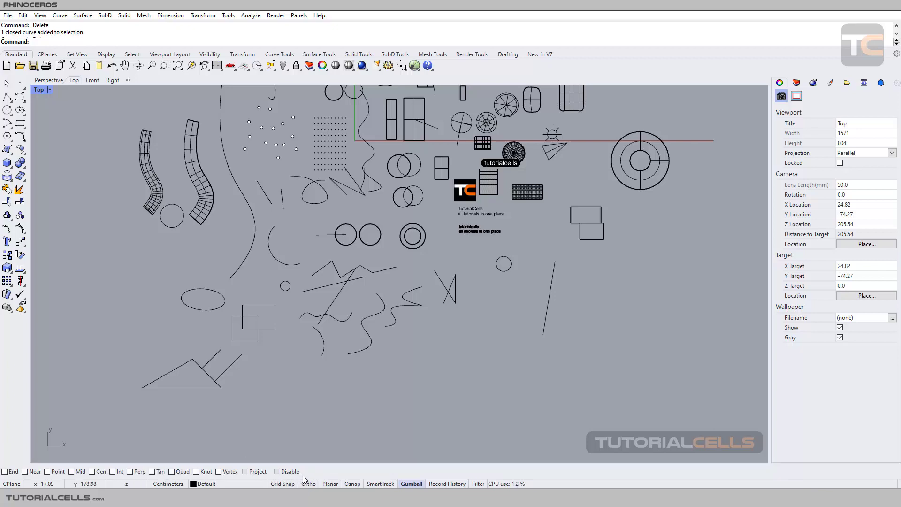
key("shift")
left_click(229, 15)
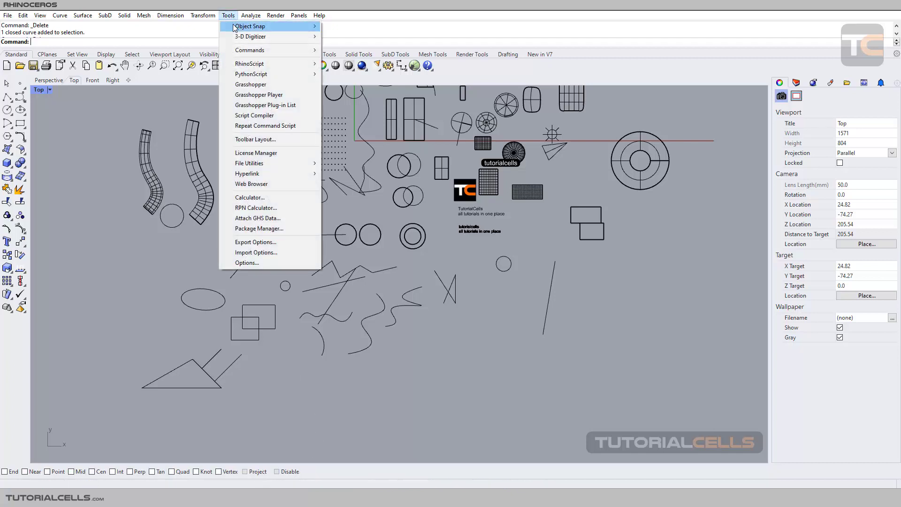
mouse_move(234, 27)
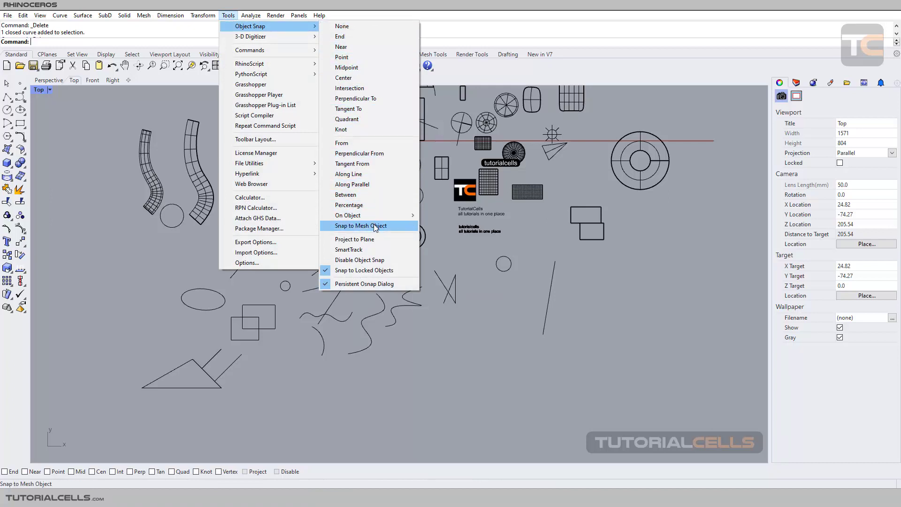
mouse_move(367, 215)
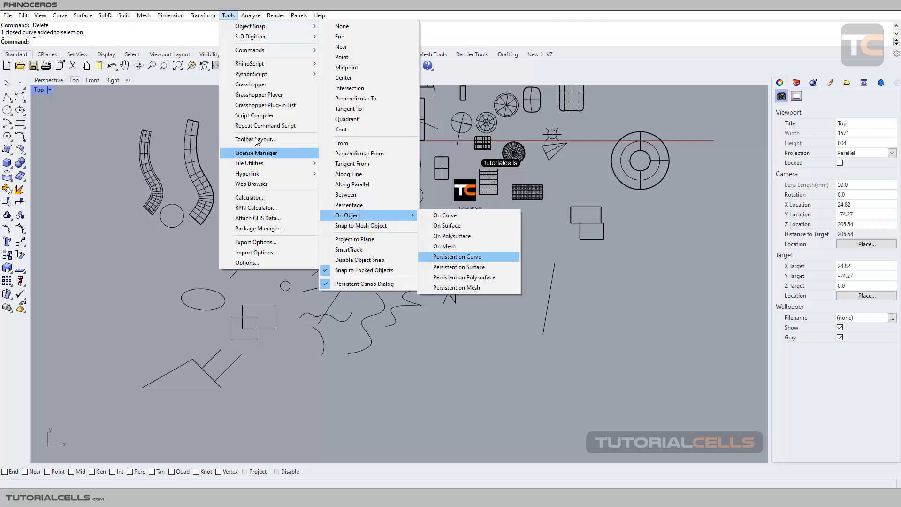
key("Escape")
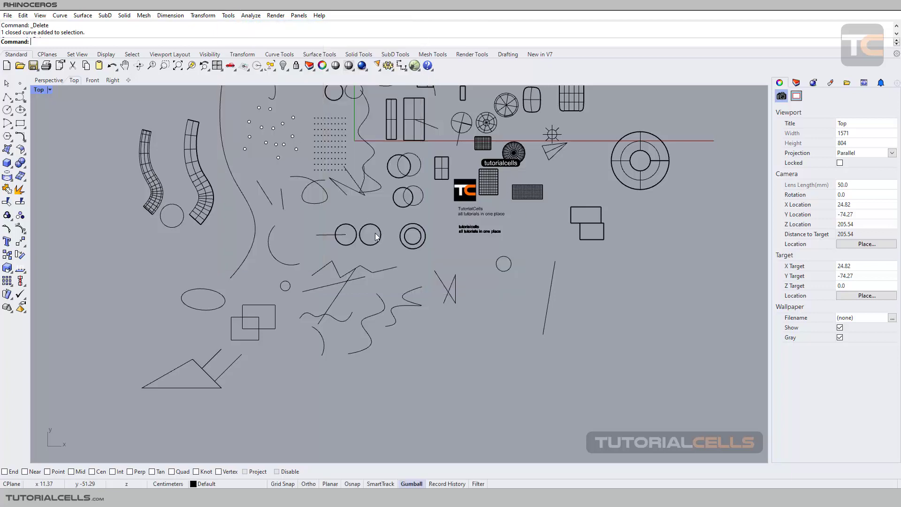
Enable only the End object snap
right_click_drag(381, 247, 432, 218)
scroll(258, 306, "up", 8)
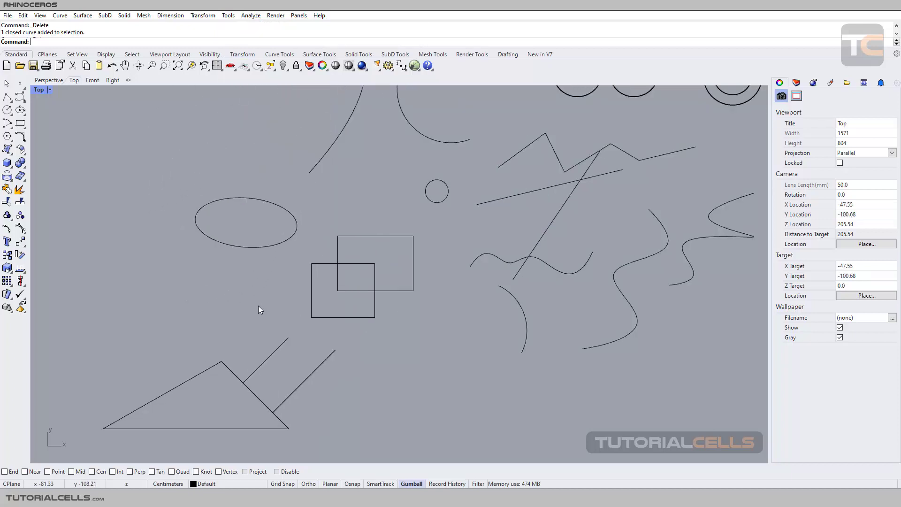
right_click_drag(258, 306, 282, 268)
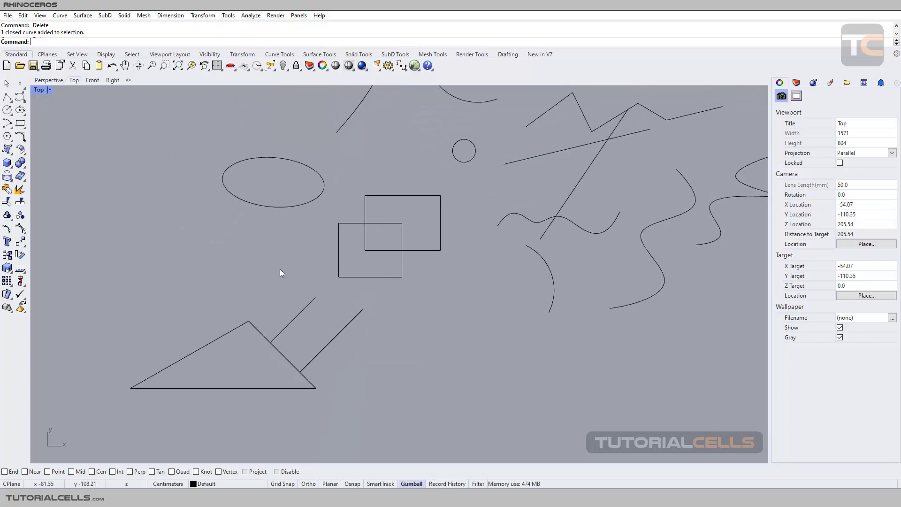
left_click(11, 474)
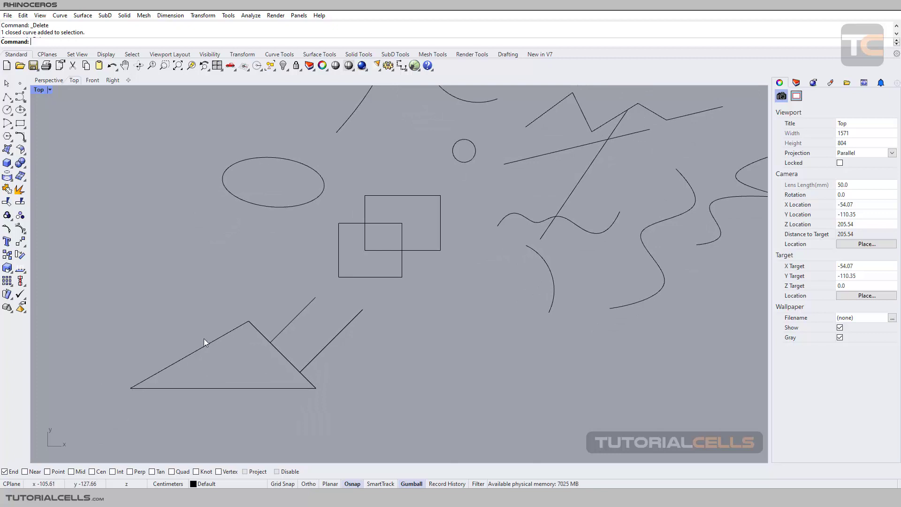
Start the Point command and examine how End snaps on the open curve, the ellipse and the rectangle corners in the Top view
scroll(304, 280, "down", 3)
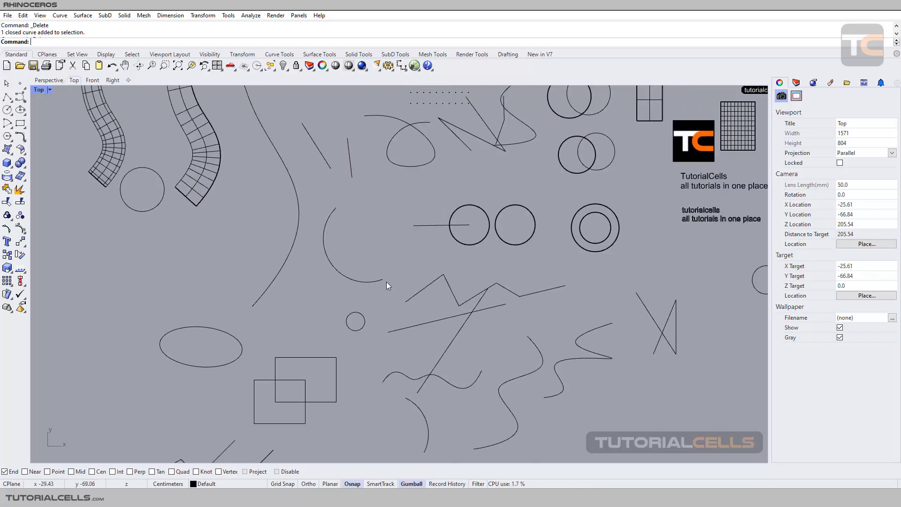
right_click_drag(305, 308, 313, 317)
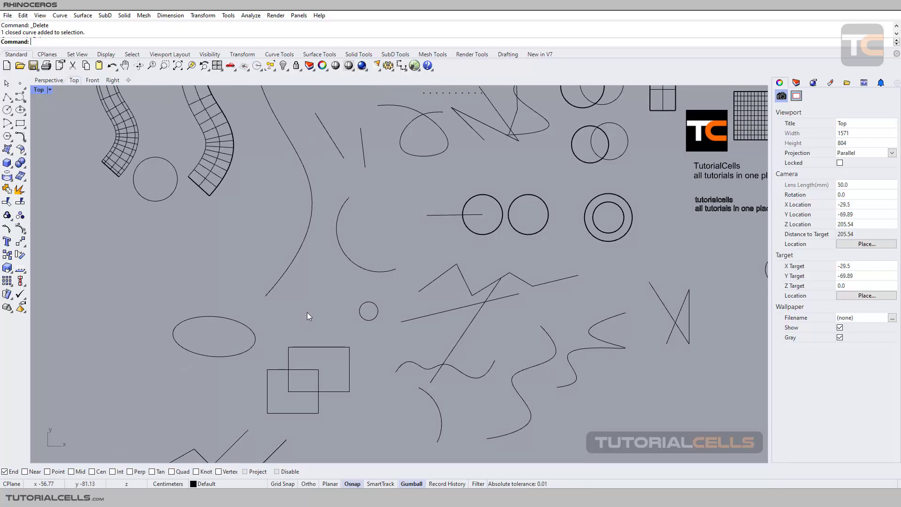
left_click(19, 85)
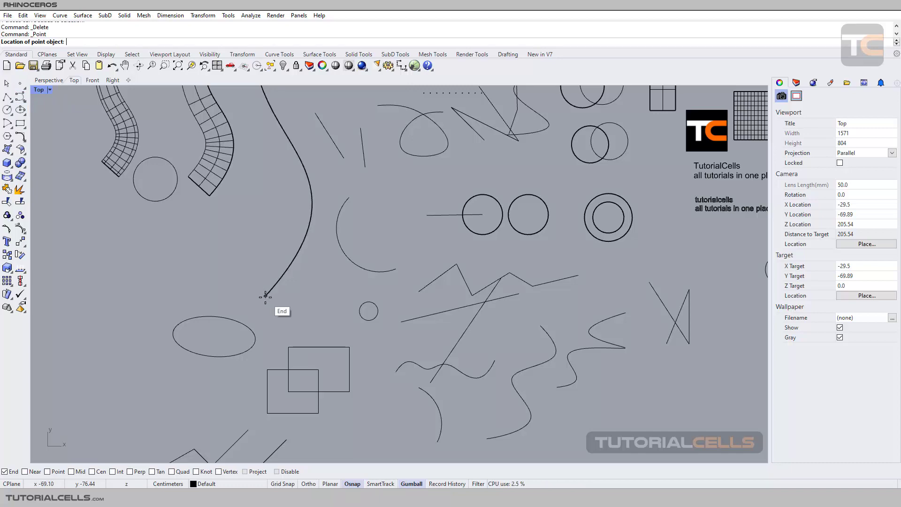
scroll(265, 297, "down", 3)
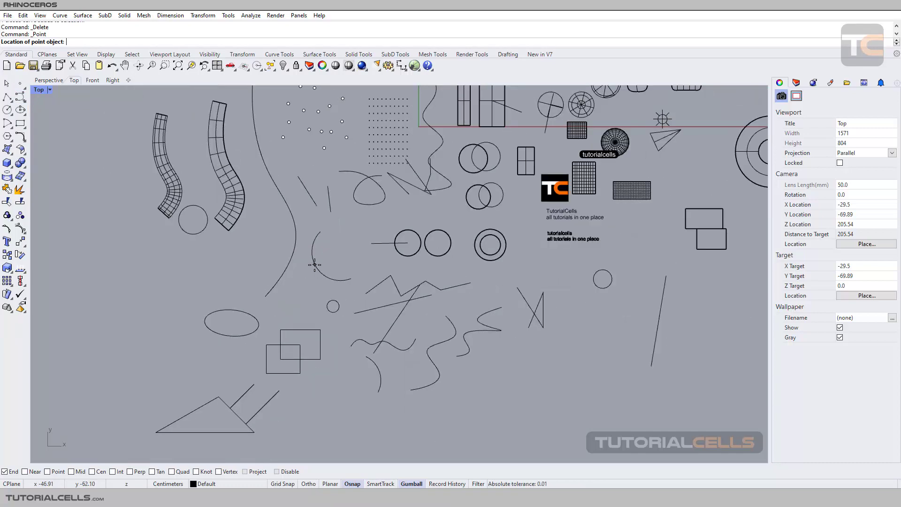
scroll(251, 317, "up", 3)
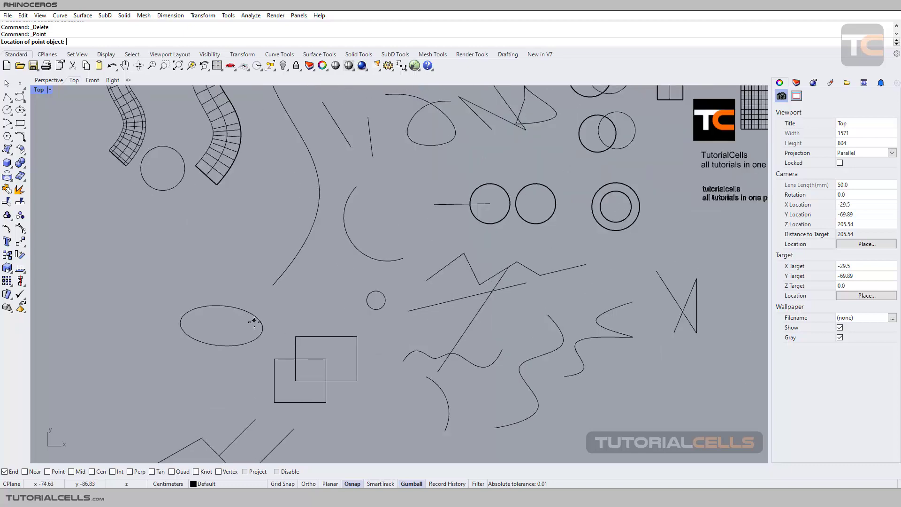
right_click_drag(270, 334, 313, 315)
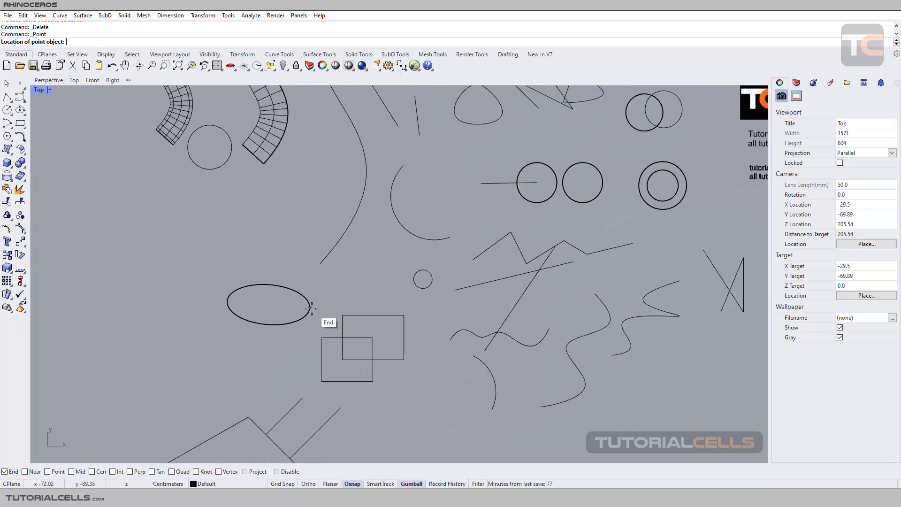
scroll(309, 308, "up", 3)
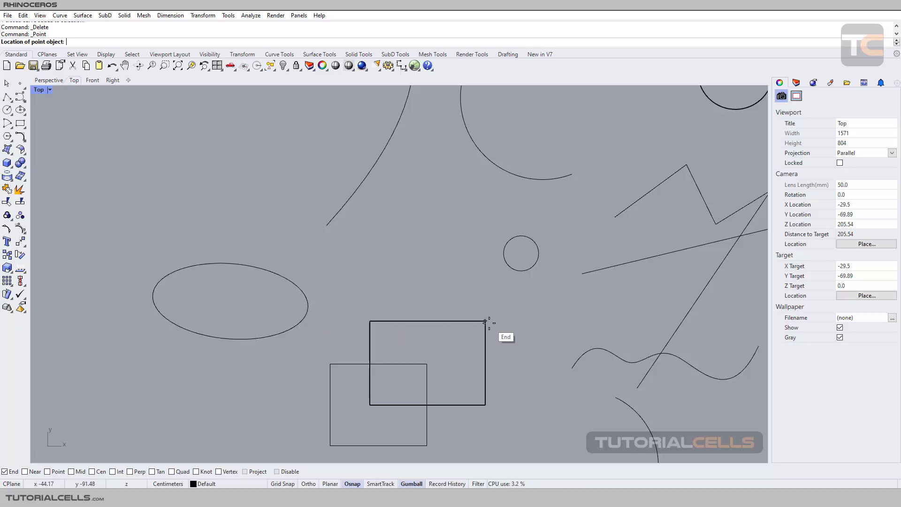
scroll(554, 278, "down", 1)
scroll(574, 276, "down", 5)
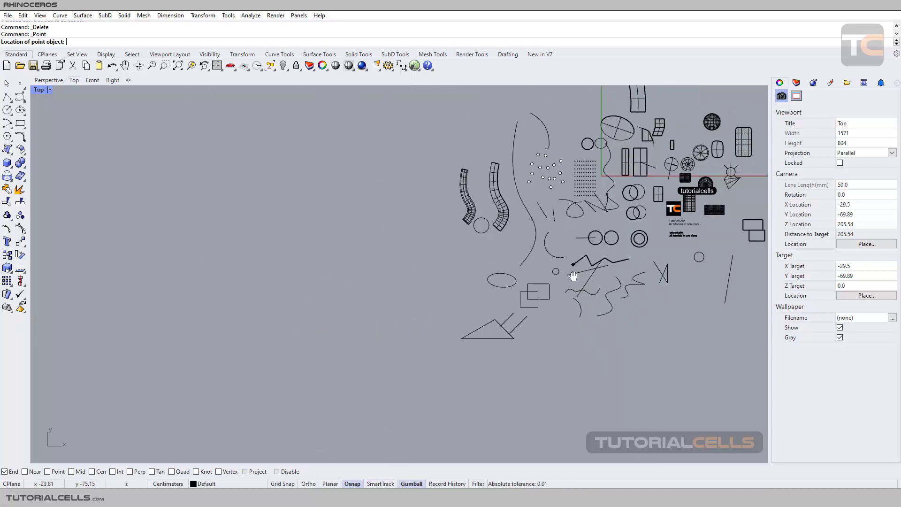
scroll(573, 276, "down", 2)
In the Perspective view, examine End snapping on the box corners and the truncated cone's seam, and leave the Point command
left_click(49, 80)
scroll(263, 236, "up", 5)
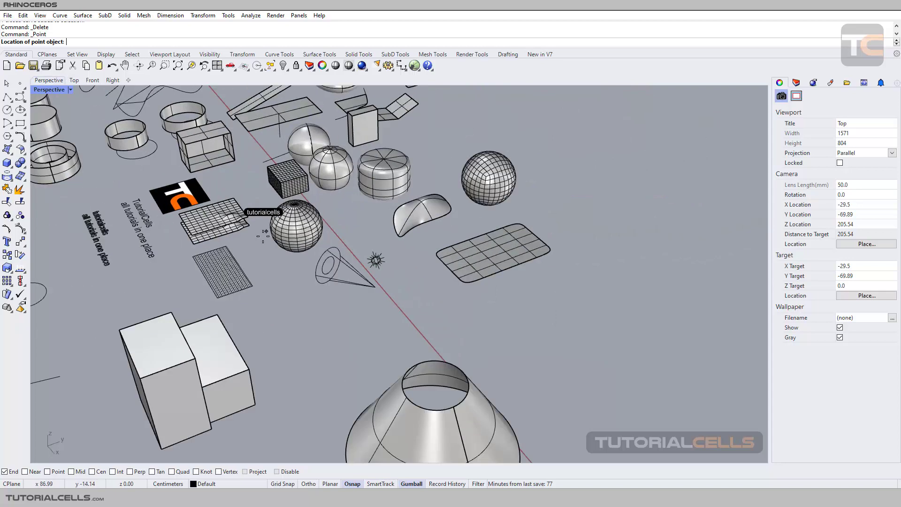
scroll(263, 236, "down", 3)
right_click_drag(305, 256, 364, 288)
scroll(372, 292, "up", 4)
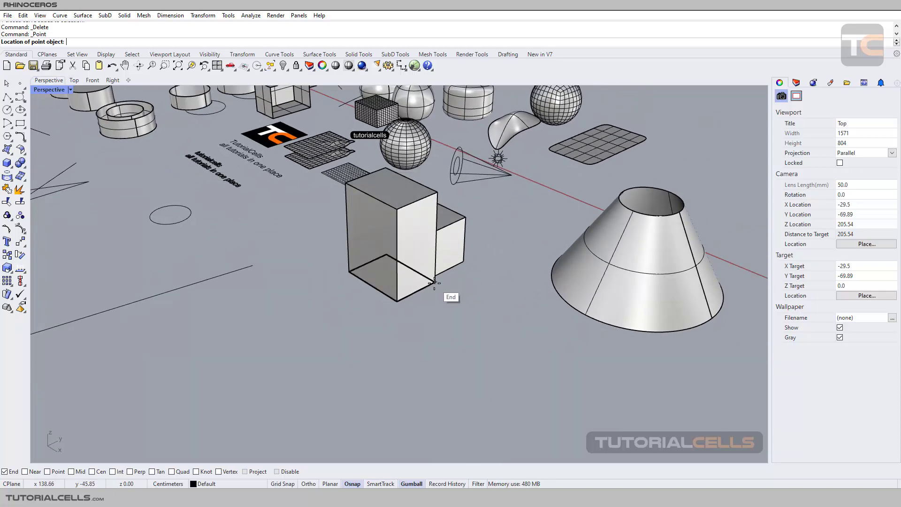
right_click_drag(695, 226, 419, 210, "shift")
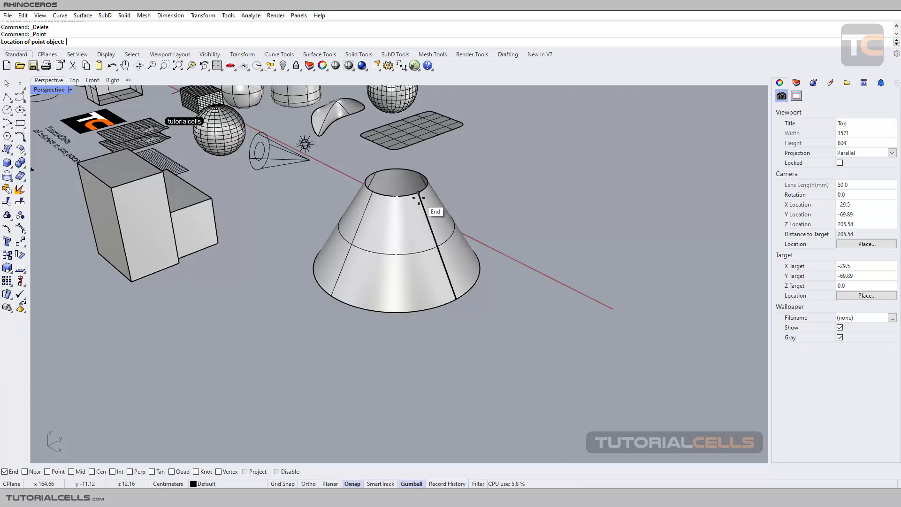
scroll(419, 198, "up", 5)
right_click_drag(419, 198, 433, 199, "shift")
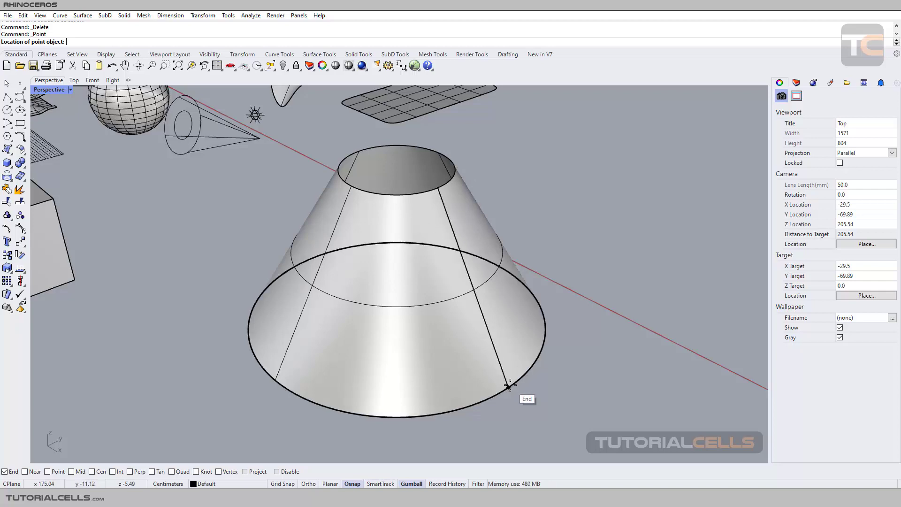
scroll(509, 385, "down", 6)
scroll(424, 231, "up", 3)
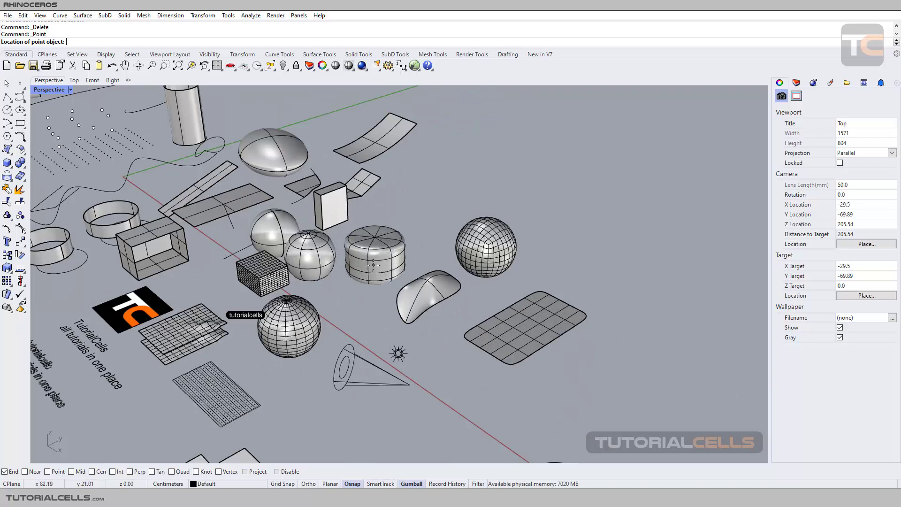
right_click_drag(373, 318, 488, 300, "shift")
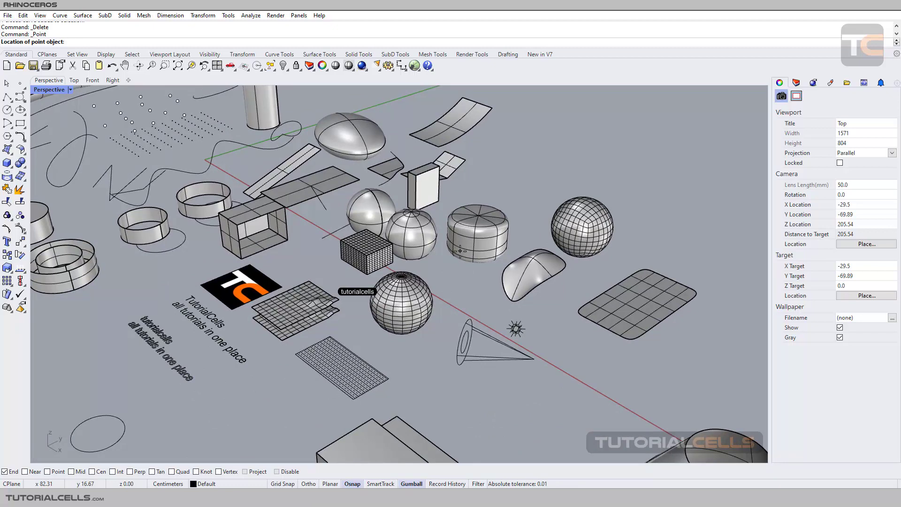
left_click(6, 84)
Delete the loose open curve lying on the rounded cylinder
scroll(436, 221, "up", 2)
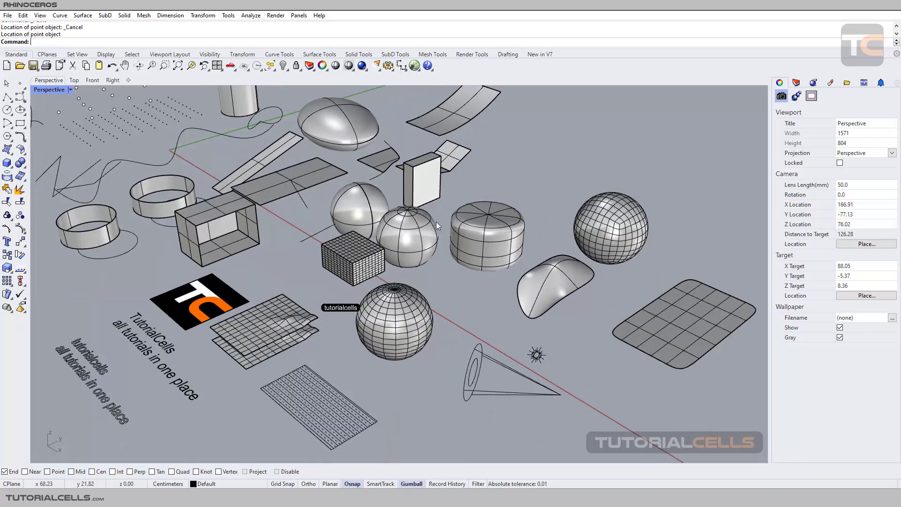
left_click(462, 231)
key("Return")
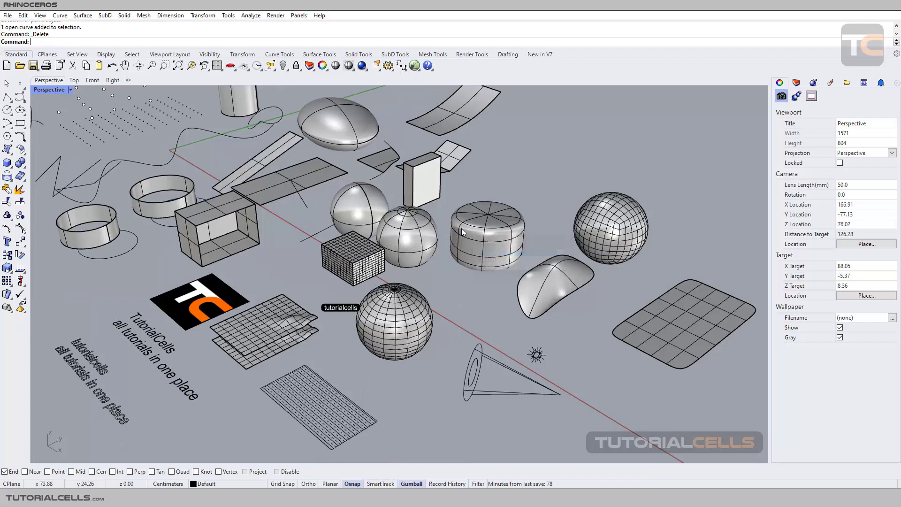
key("Delete")
Restart the Point command and examine End snapping on the letter outlines of the tutorialcells text curves
left_click(20, 83)
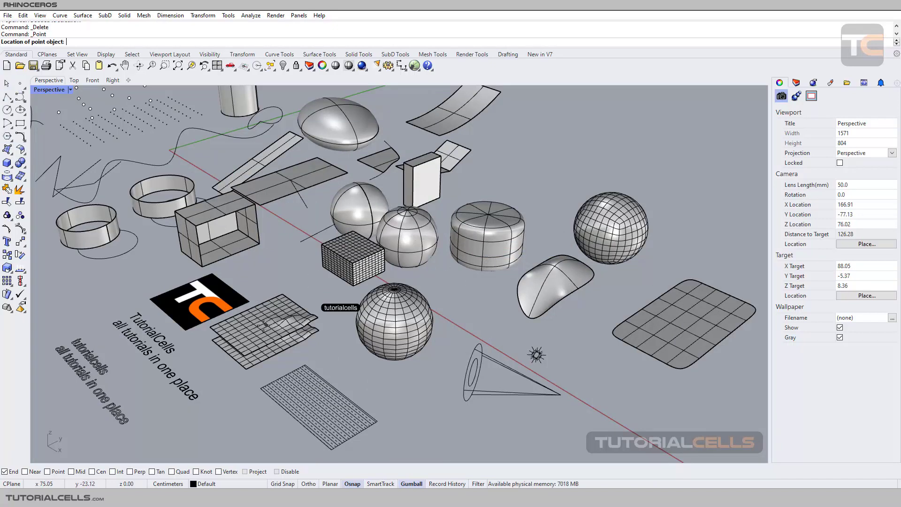
scroll(154, 360, "up", 6)
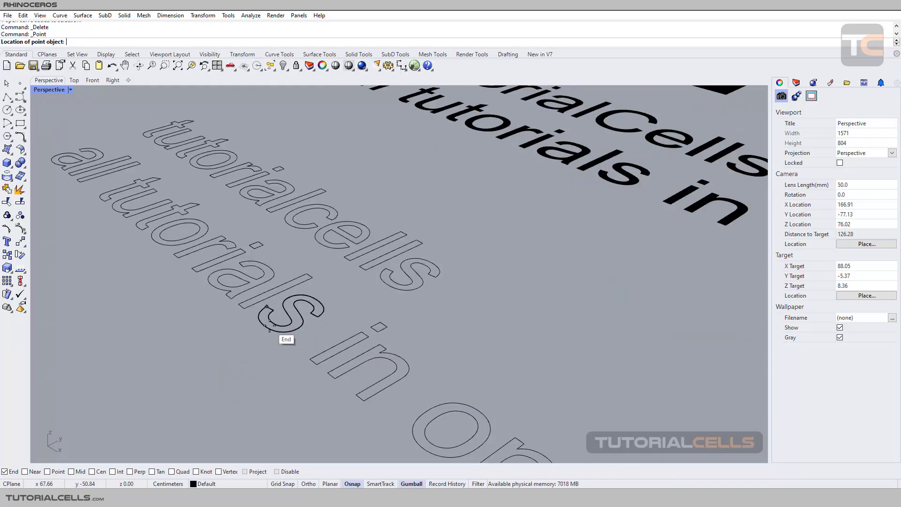
scroll(266, 310, "up", 3)
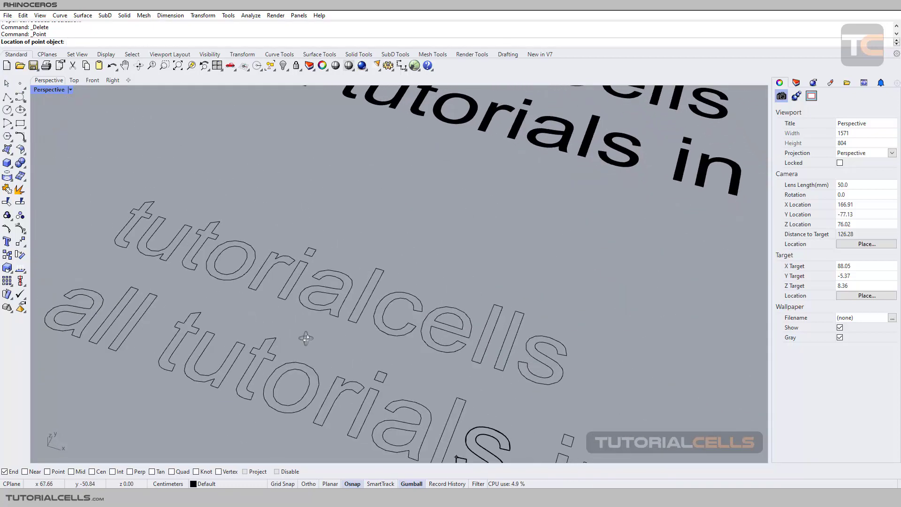
scroll(345, 381, "up", 5)
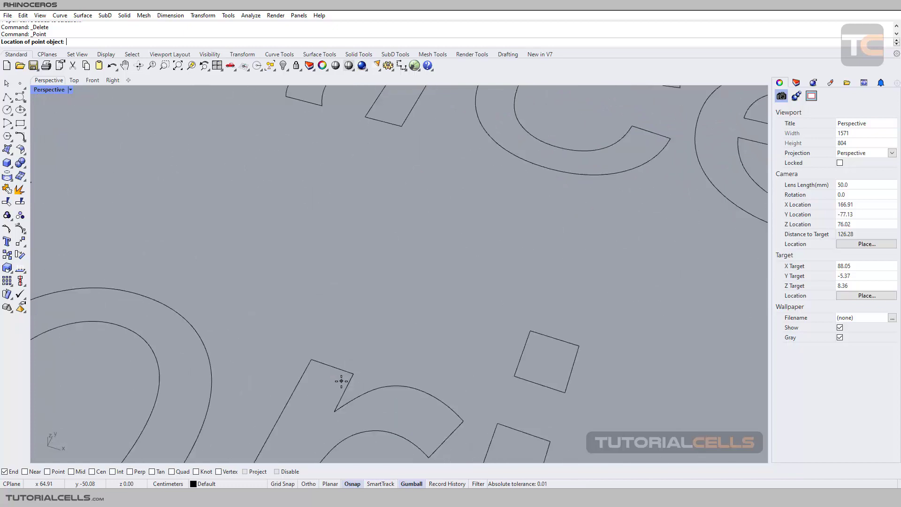
scroll(334, 409, "down", 6)
scroll(367, 354, "up", 5)
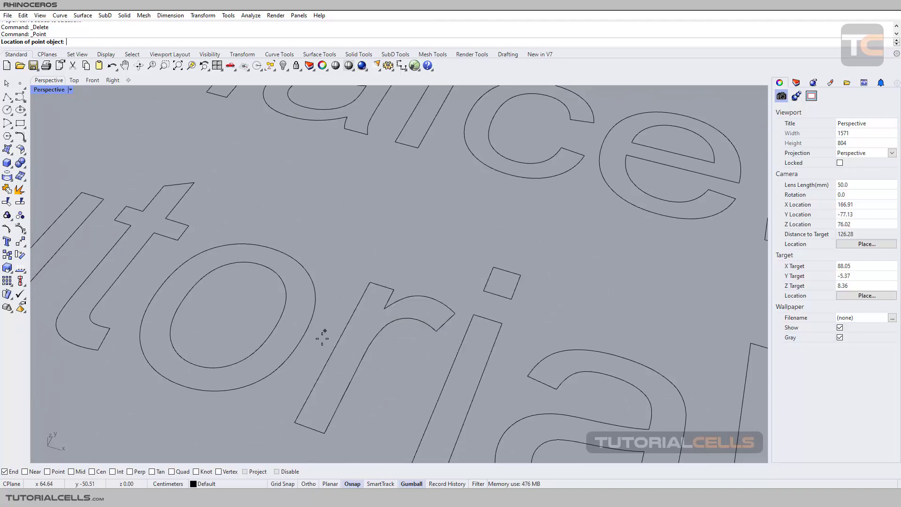
scroll(329, 413, "down", 3)
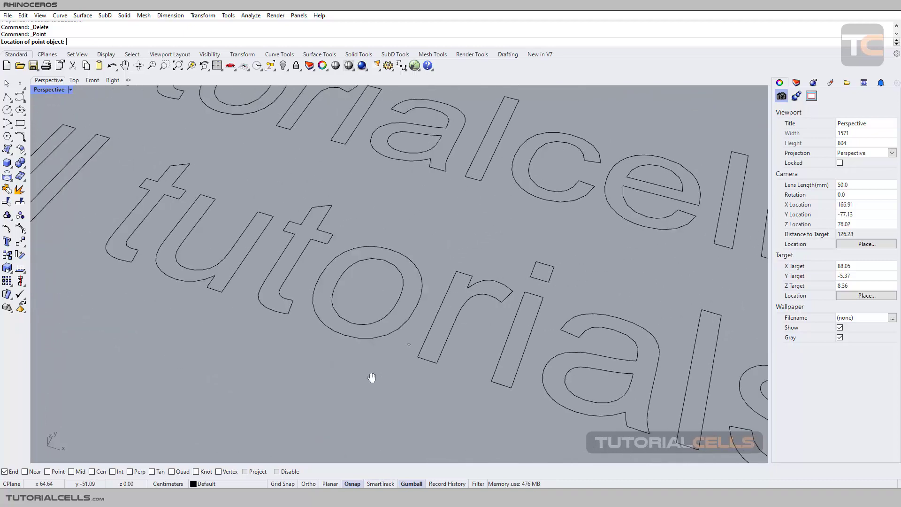
Turn off the End object snap and enable Near instead
left_click(10, 472)
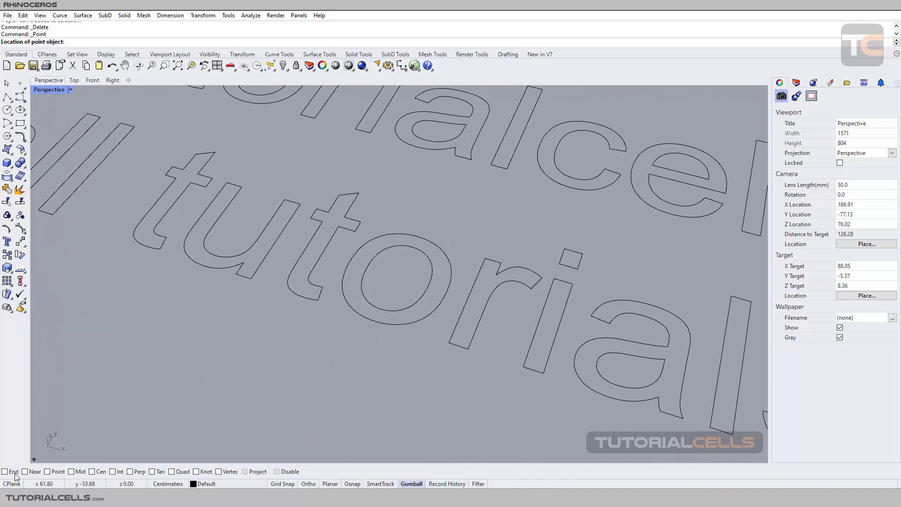
left_click(24, 472)
scroll(141, 388, "down", 5)
scroll(262, 338, "up", 4)
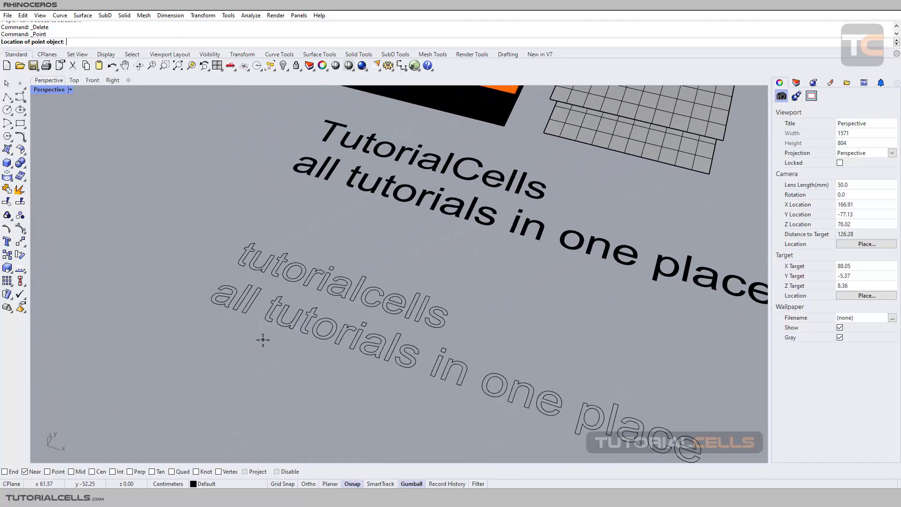
Examine Near snapping on the letter outlines of the text curves and on the long open curve beside the curved pipes
scroll(256, 320, "up", 2)
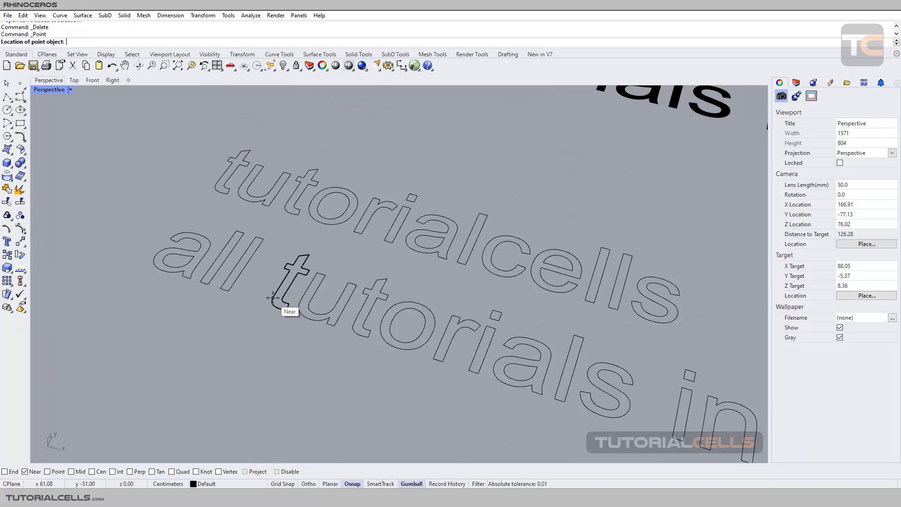
scroll(276, 294, "up", 2)
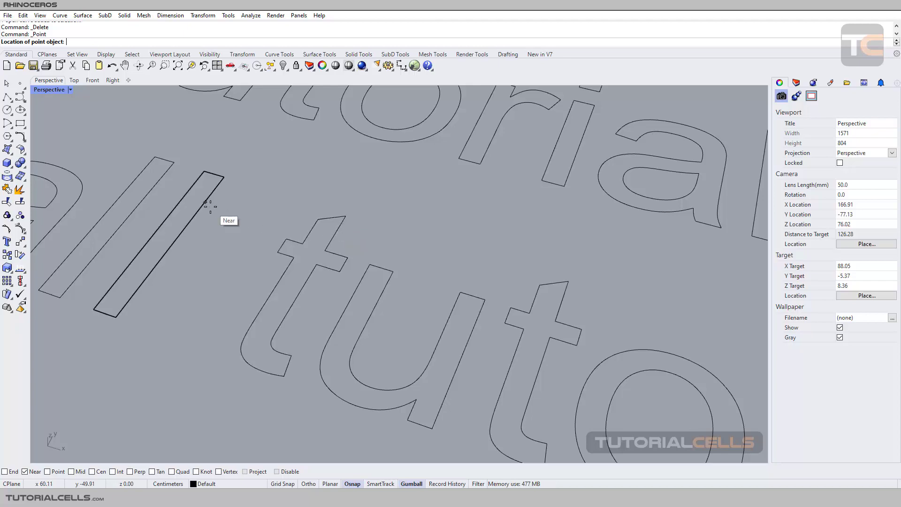
scroll(176, 261, "down", 6)
right_click_drag(169, 256, 462, 329, "shift")
scroll(463, 328, "down", 8)
right_click_drag(319, 281, 446, 299, "shift")
scroll(229, 165, "up", 8)
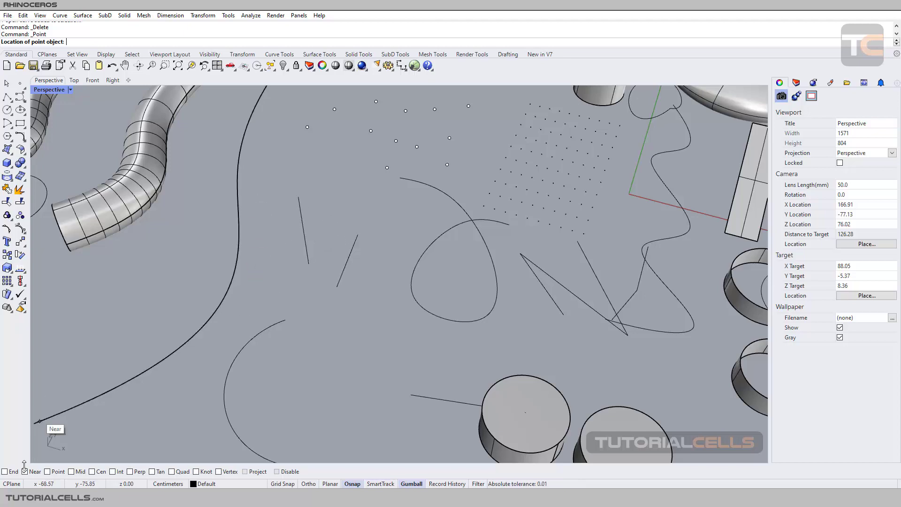
Examine Near snapping on the sphere edges, surfaces, SubD shapes and meshes around the red axis
scroll(198, 392, "down", 8)
right_click_drag(332, 298, 203, 294, "shift")
scroll(436, 298, "up", 2)
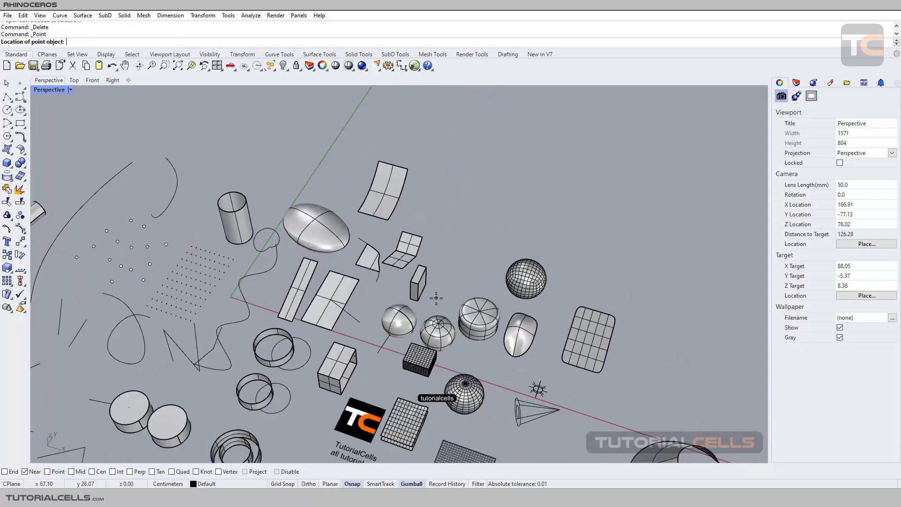
scroll(332, 280, "up", 5)
scroll(331, 277, "up", 2)
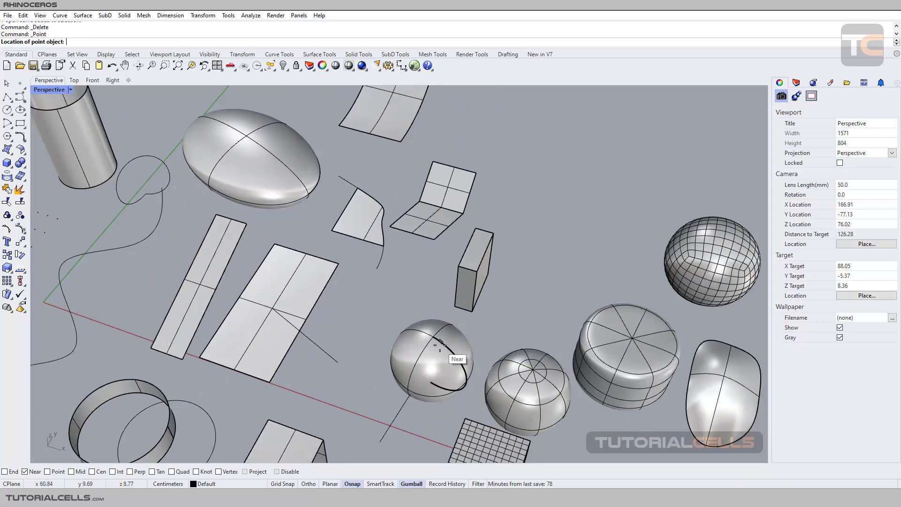
right_click_drag(540, 385, 348, 285, "shift")
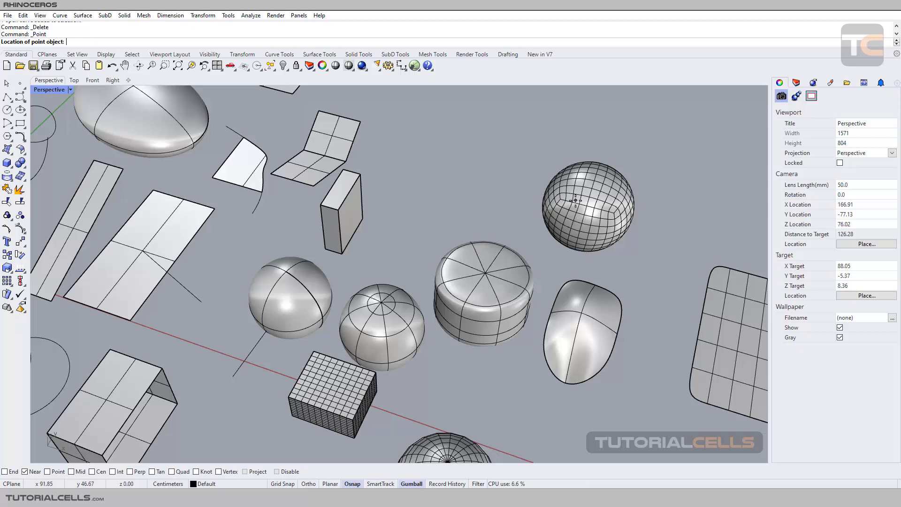
right_click_drag(477, 374, 523, 157, "shift")
scroll(470, 298, "up", 3)
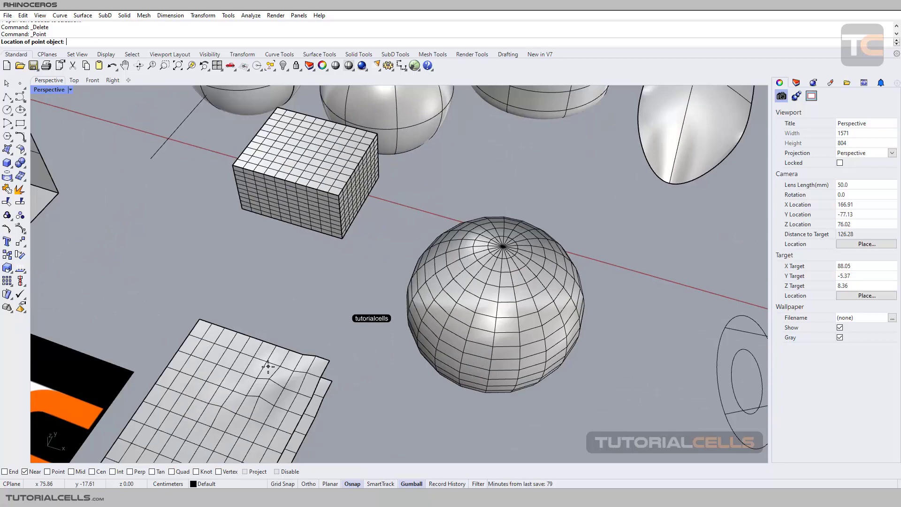
Examine Near snapping on the concentric ring surfaces beside the logo picture
scroll(273, 367, "down", 3)
right_click_drag(307, 345, 393, 346, "shift")
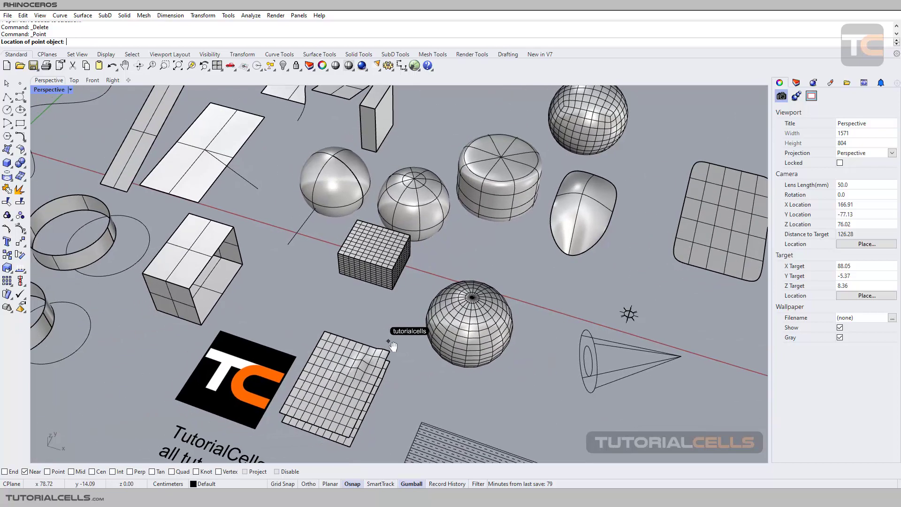
right_click_drag(293, 266, 400, 189, "shift")
right_click_drag(317, 299, 455, 243, "shift")
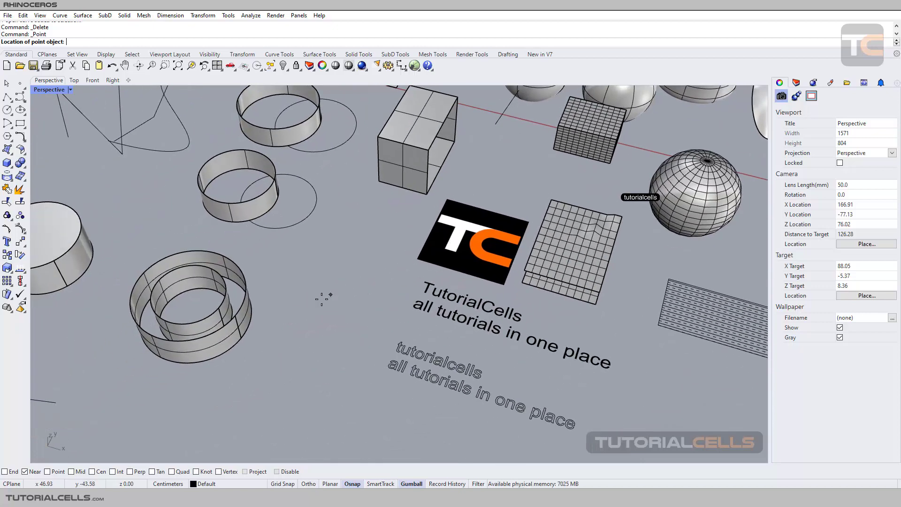
scroll(234, 334, "up", 3)
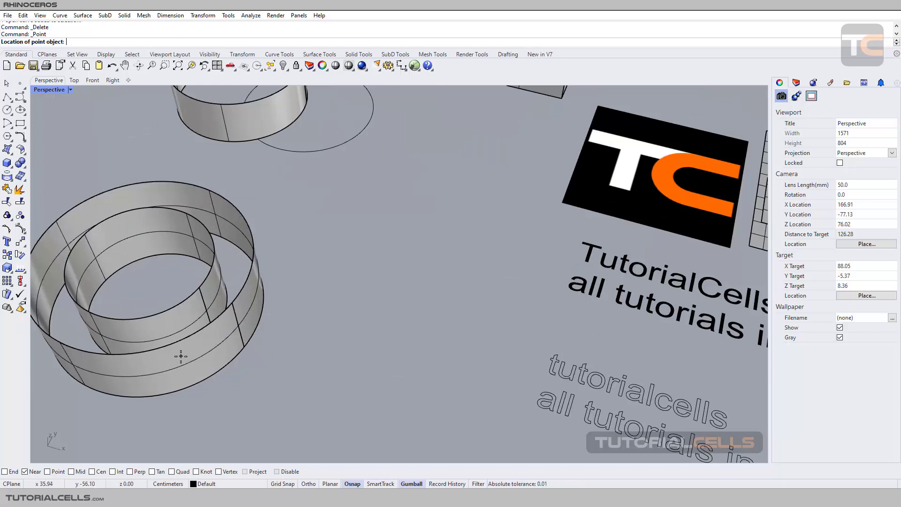
right_click_drag(179, 356, 302, 290, "shift")
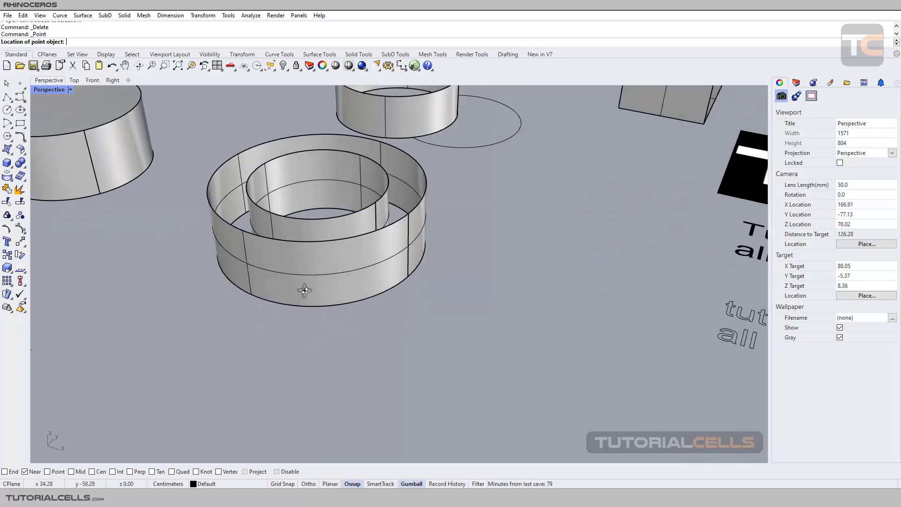
Turn off the Near object snap, enable Point instead, and examine snapping on the scattered point objects
left_click(36, 472)
scroll(165, 367, "down", 7)
right_click_drag(215, 321, 428, 352, "shift")
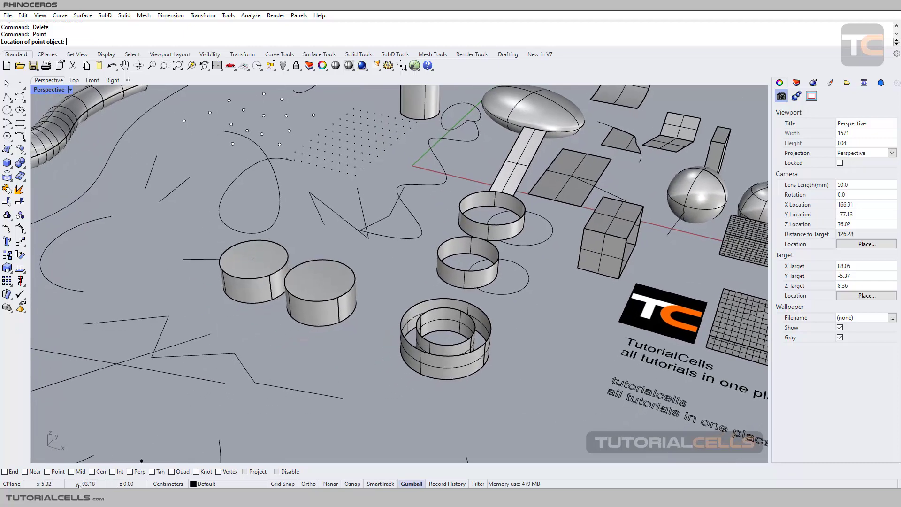
left_click(48, 472)
scroll(235, 281, "down", 5)
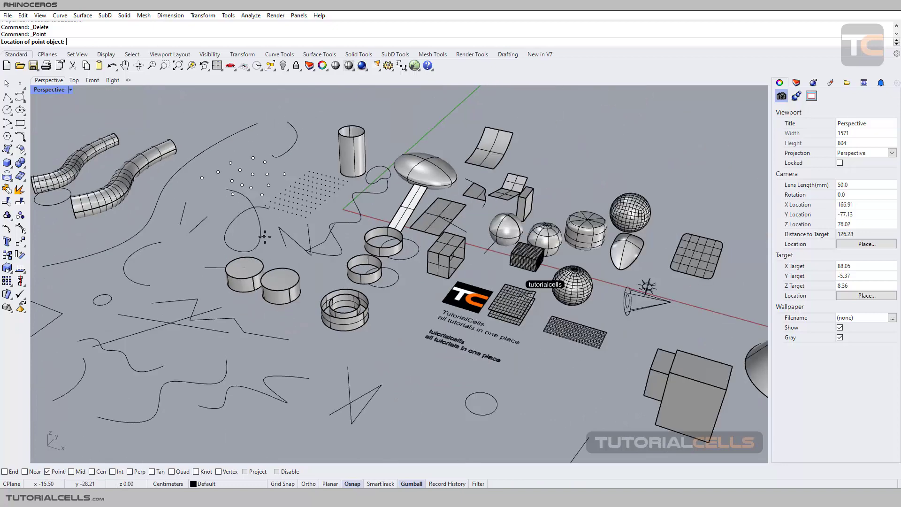
scroll(270, 188, "up", 5)
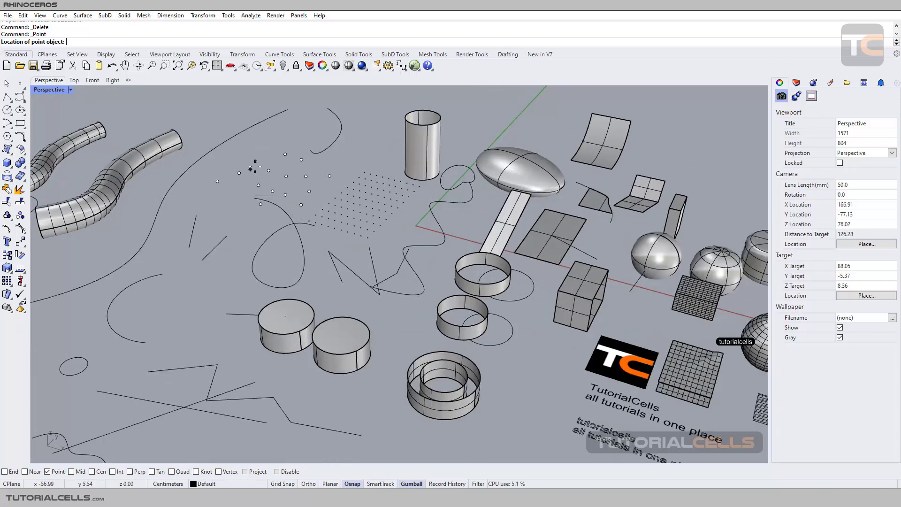
scroll(207, 244, "down", 5)
right_click_drag(207, 244, 335, 229, "shift")
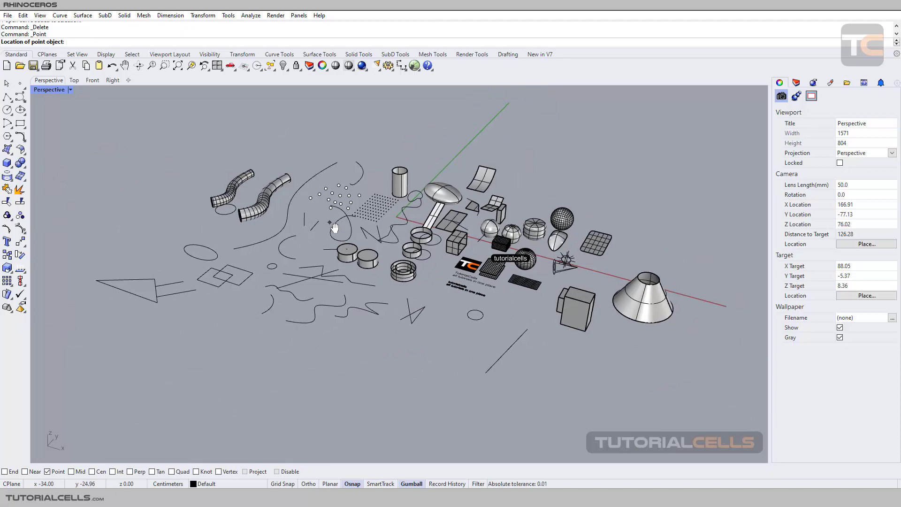
key("ctrl+a")
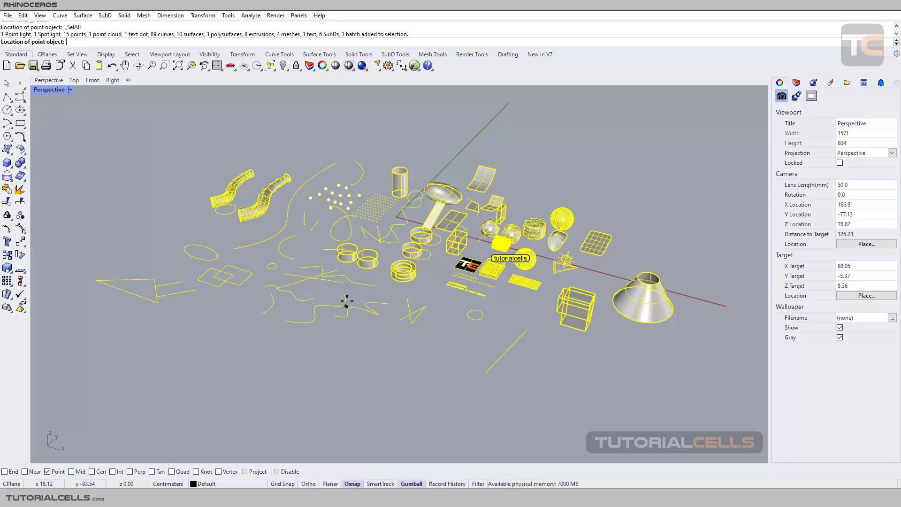
left_click(20, 228)
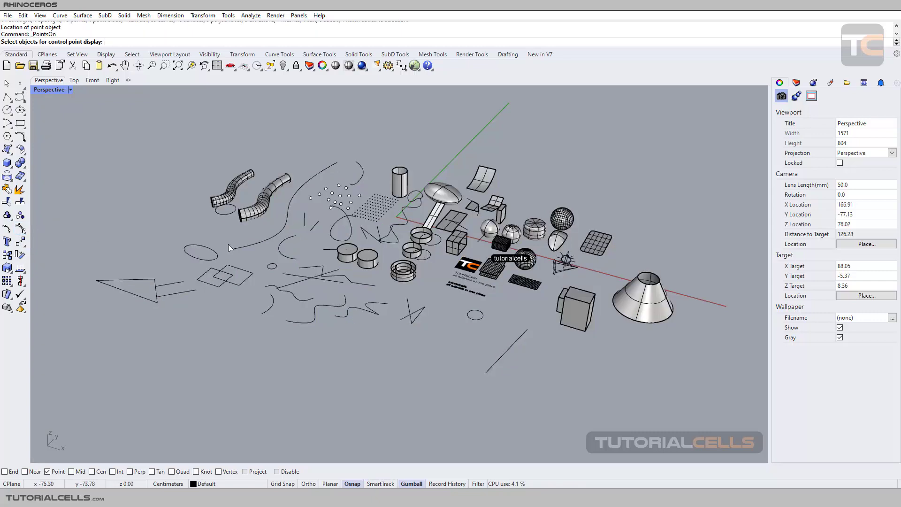
key("Escape")
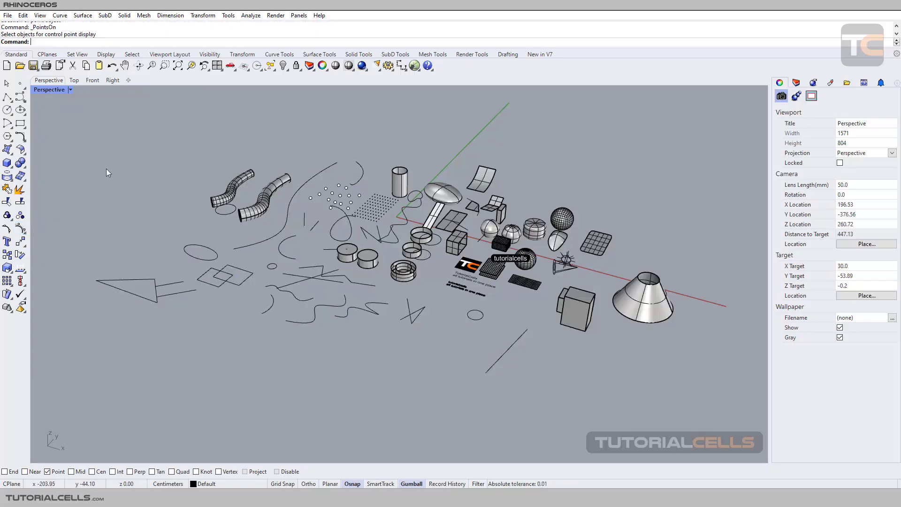
Select the curves, surfaces, solids, meshes and text around the origin together and turn on their control points
left_click_drag(104, 131, 691, 439)
left_click(20, 229)
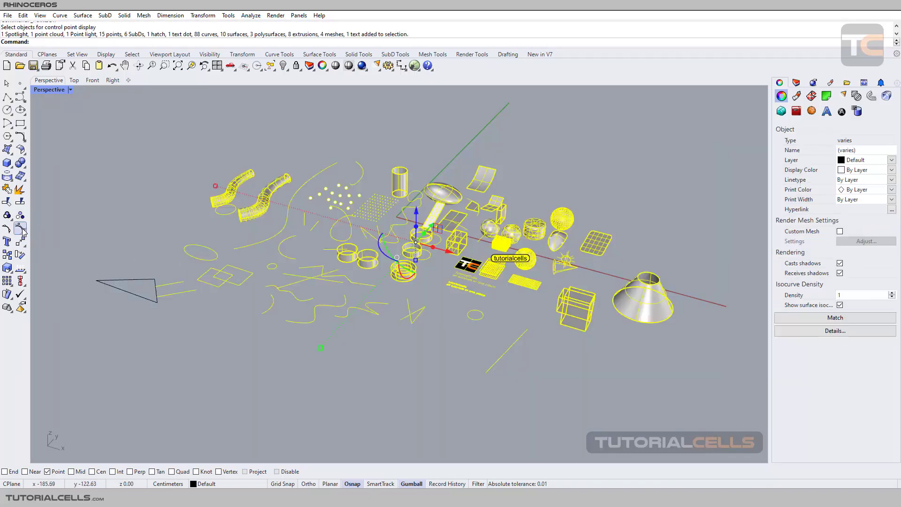
scroll(365, 254, "up", 2)
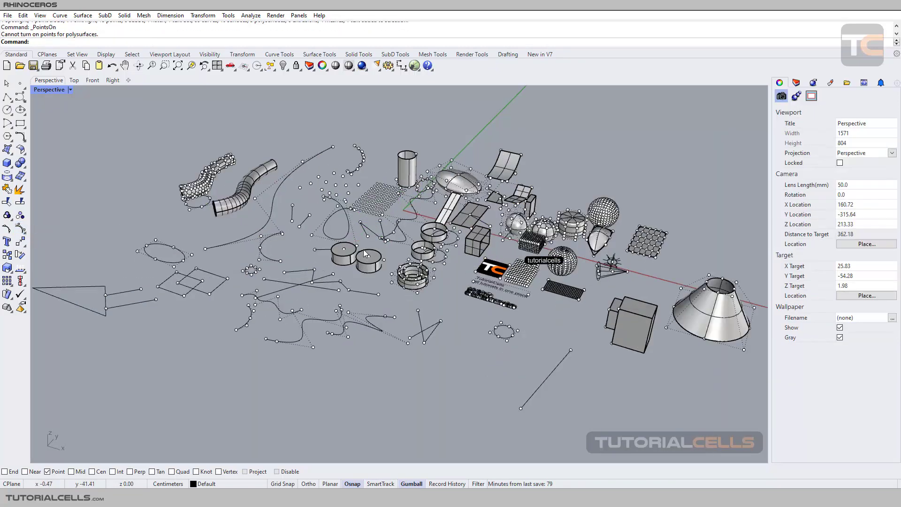
scroll(300, 246, "up", 5)
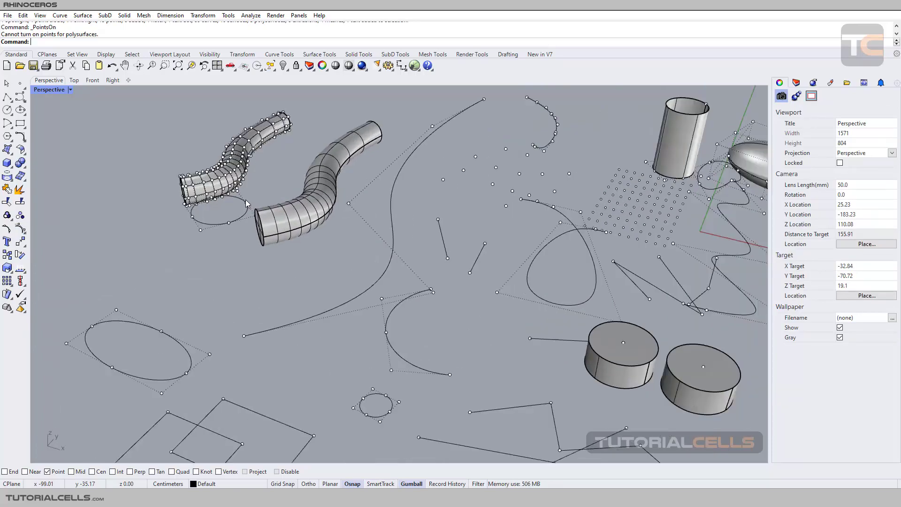
scroll(249, 203, "down", 2)
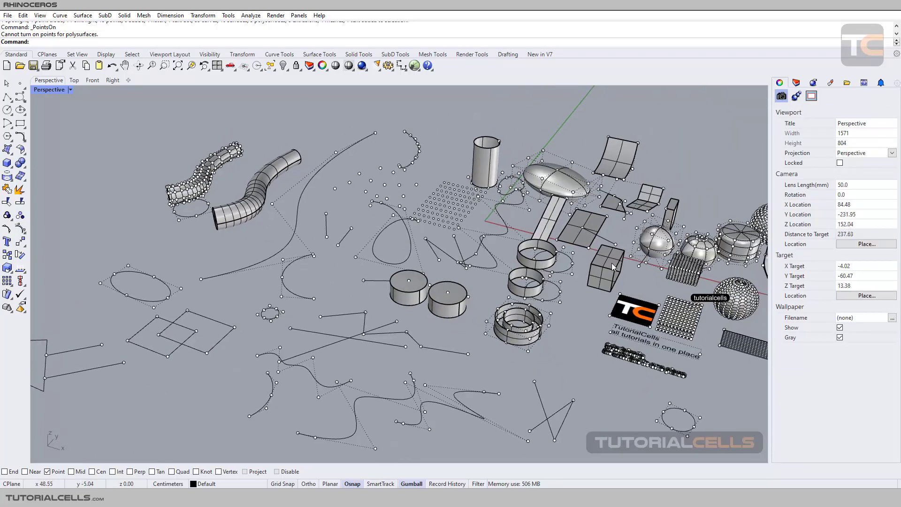
Draw a two-segment polyline through three neighbouring control points above the smooth sphere using Point snapping
scroll(531, 216, "up", 10)
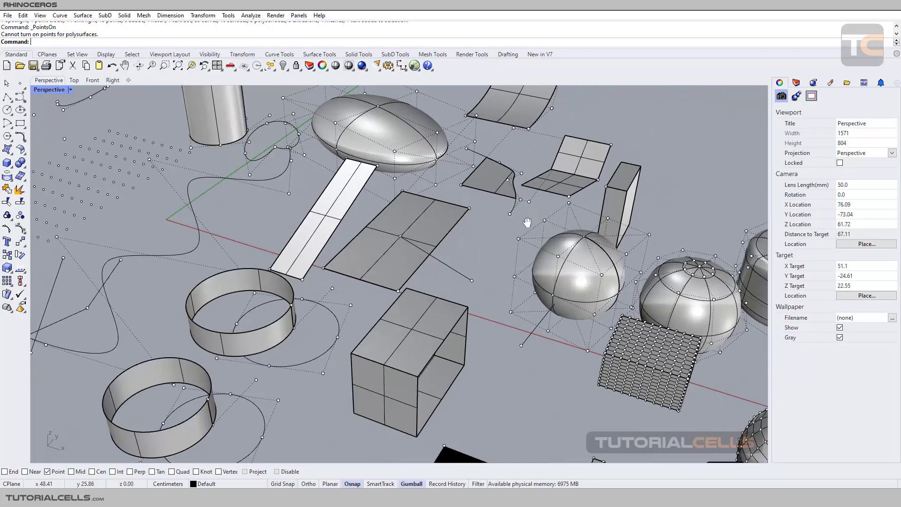
right_click_drag(527, 223, 442, 206, "shift")
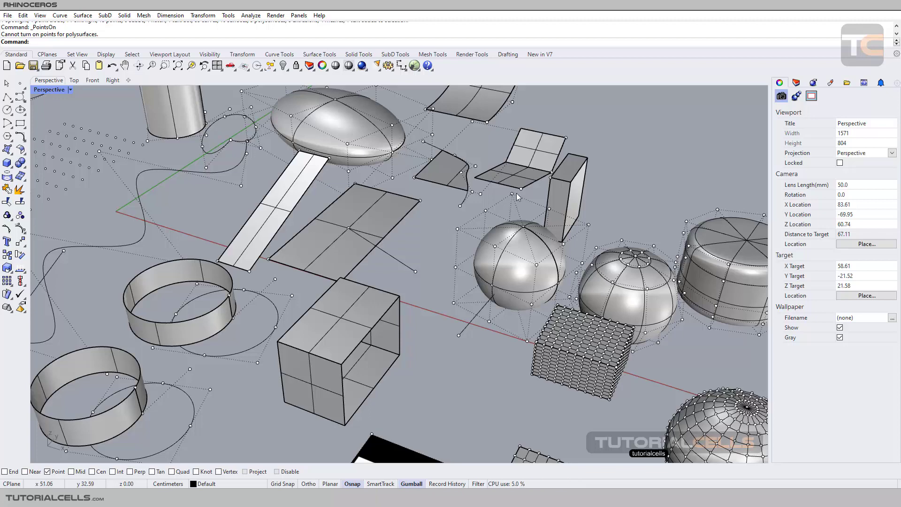
left_click(7, 97)
left_click(458, 230)
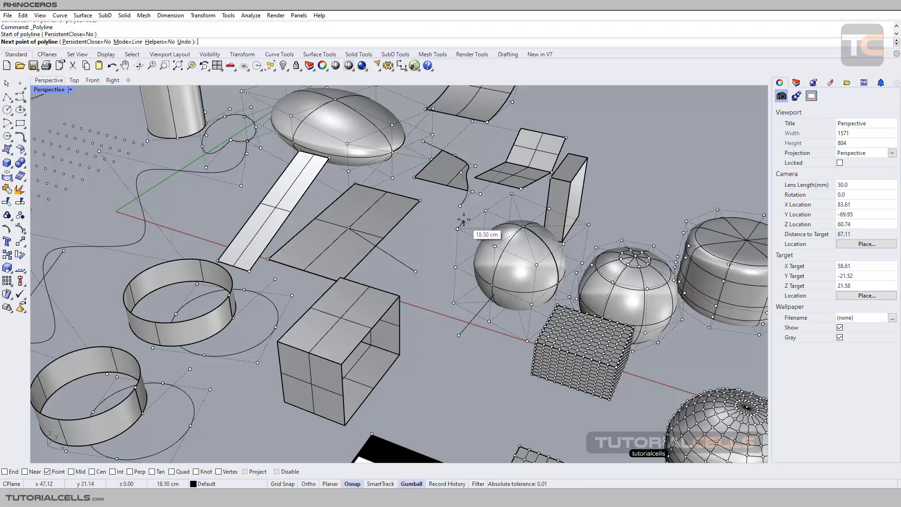
left_click(486, 210)
left_click(512, 194)
key("Return")
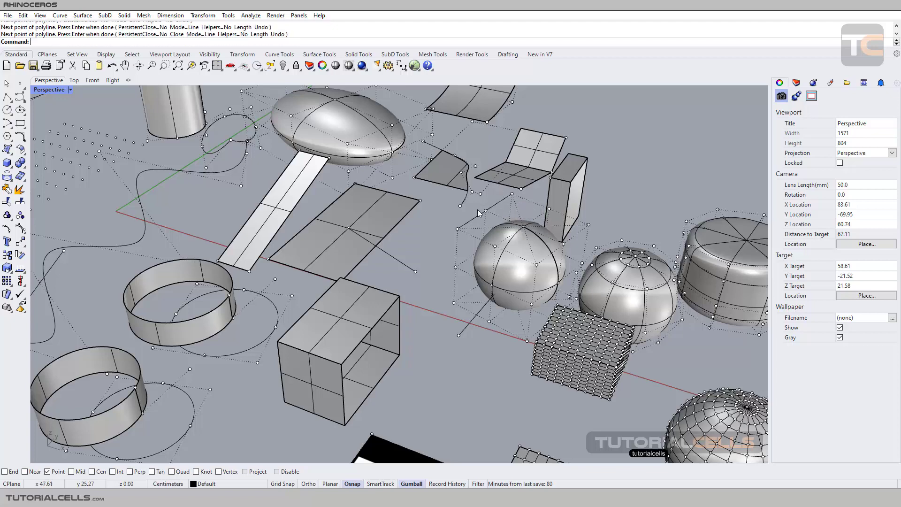
Delete the polyline drawn between the sphere's control points
left_click(479, 220)
left_click(505, 242)
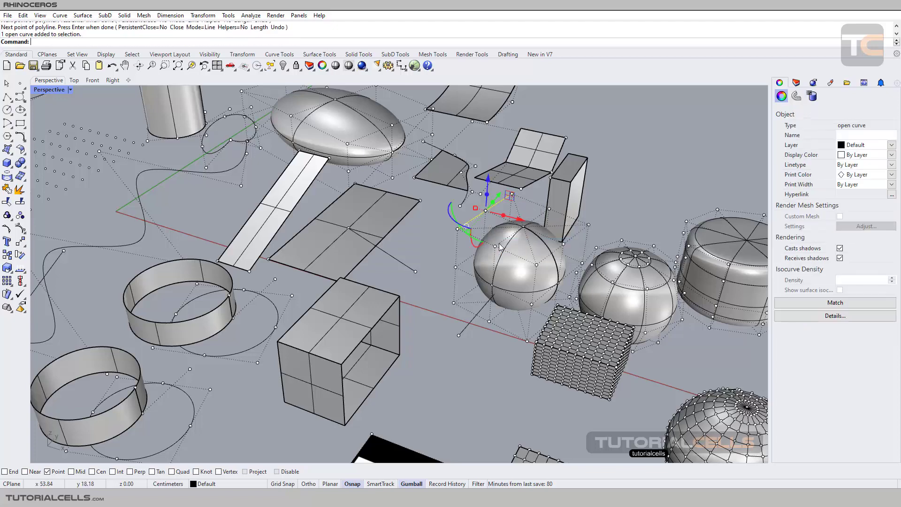
key("Delete")
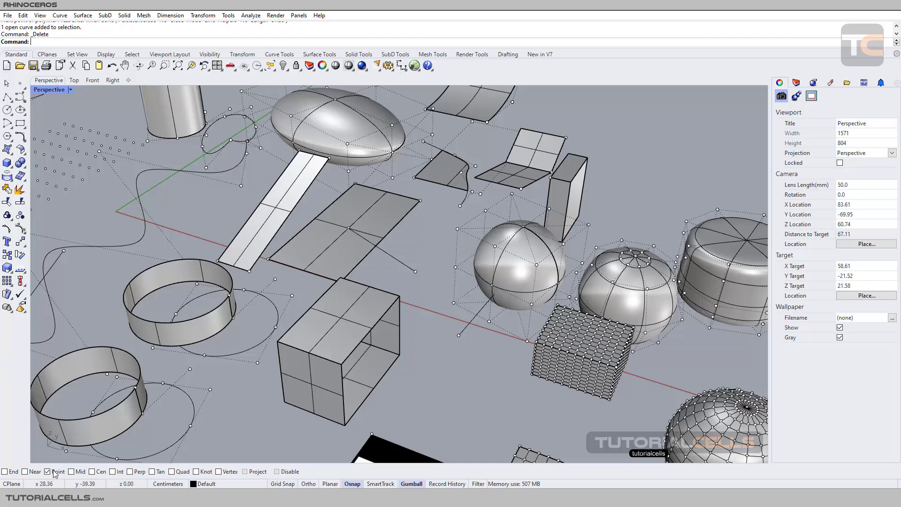
Examine the control points shown on the text curves, meshes, hatch and spotlight
scroll(329, 179, "down", 10)
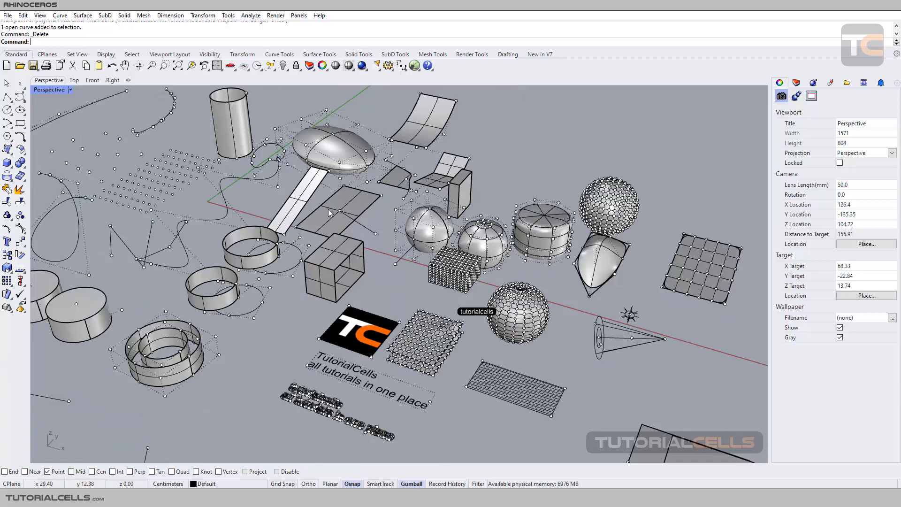
right_click_drag(350, 397, 357, 308, "shift")
scroll(357, 309, "up", 2)
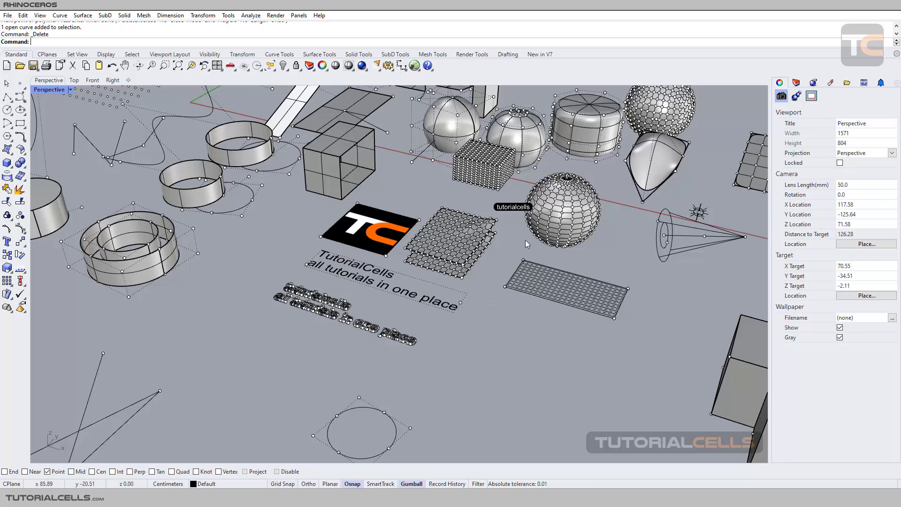
right_click_drag(613, 223, 585, 223)
scroll(535, 222, "up", 4)
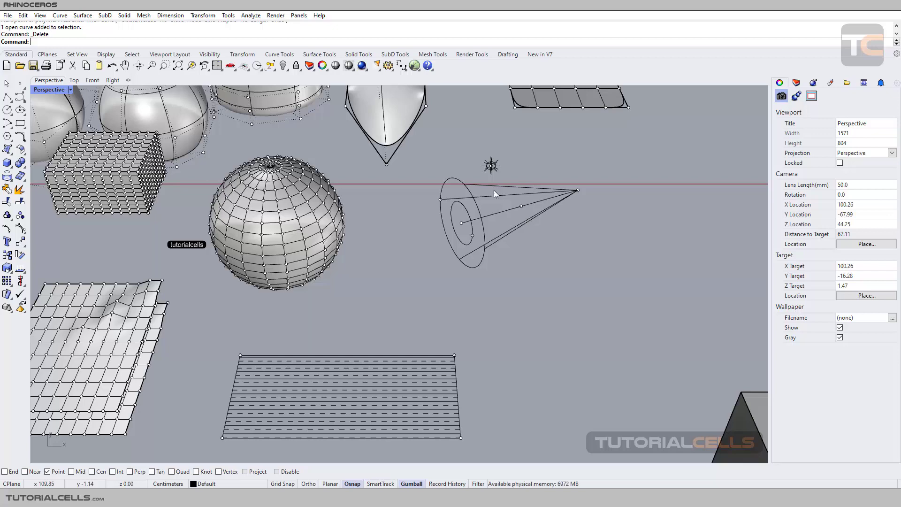
scroll(453, 199, "down", 4)
scroll(373, 213, "up", 5)
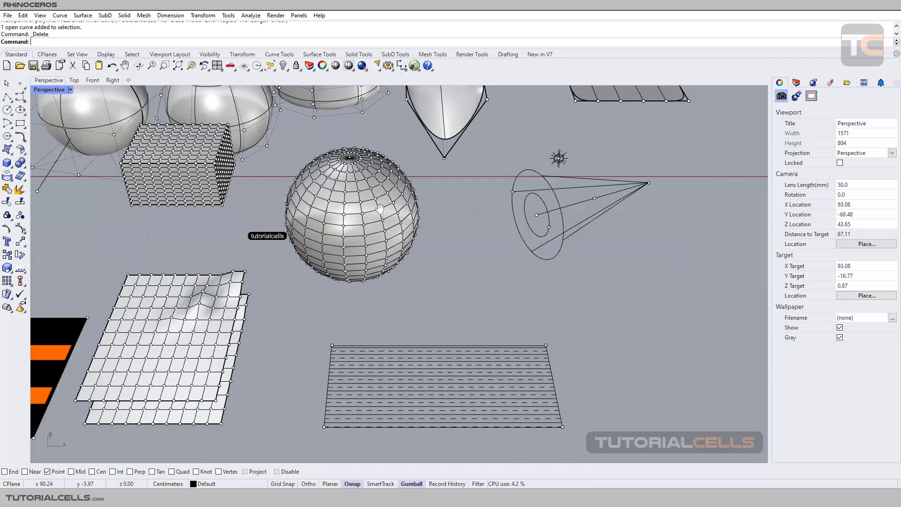
right_click_drag(356, 197, 461, 221, "shift")
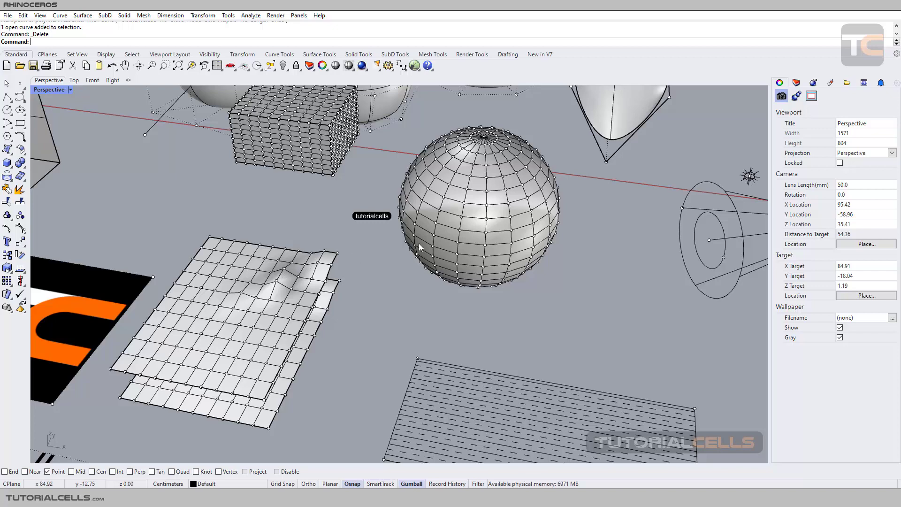
Try moving one vertex of the mesh sphere with the gumball, and undo the move
left_click(458, 243)
left_click_drag(465, 223, 462, 232)
key("ctrl+z")
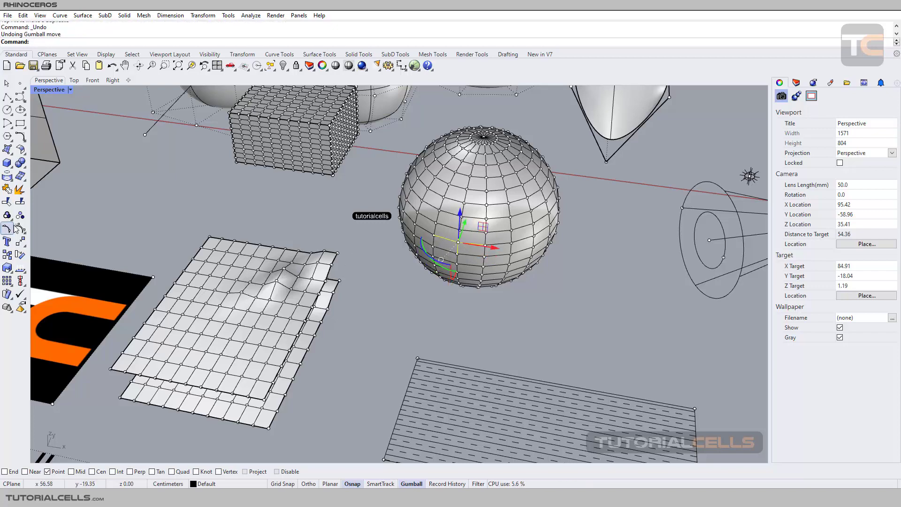
scroll(46, 229, "down", 10)
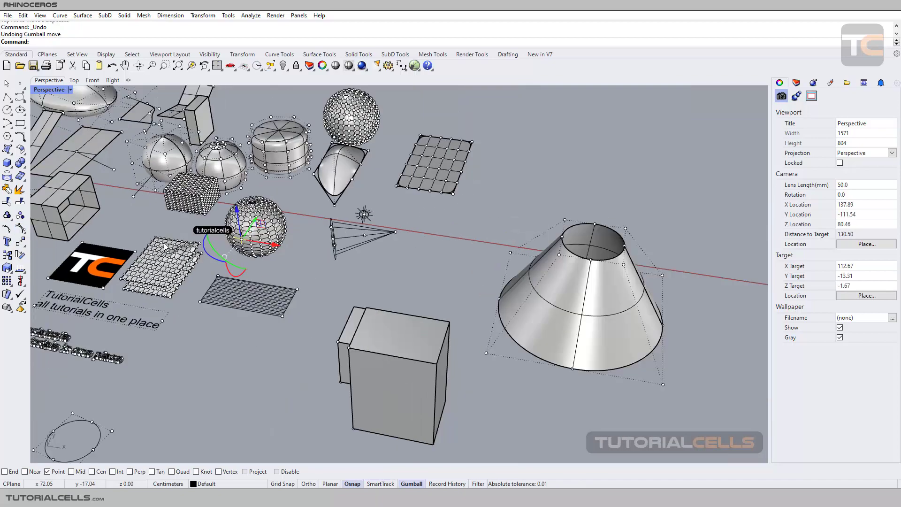
Turn off the control points on all objects
scroll(261, 249, "up", 3)
right_click_drag(261, 249, 332, 224, "shift")
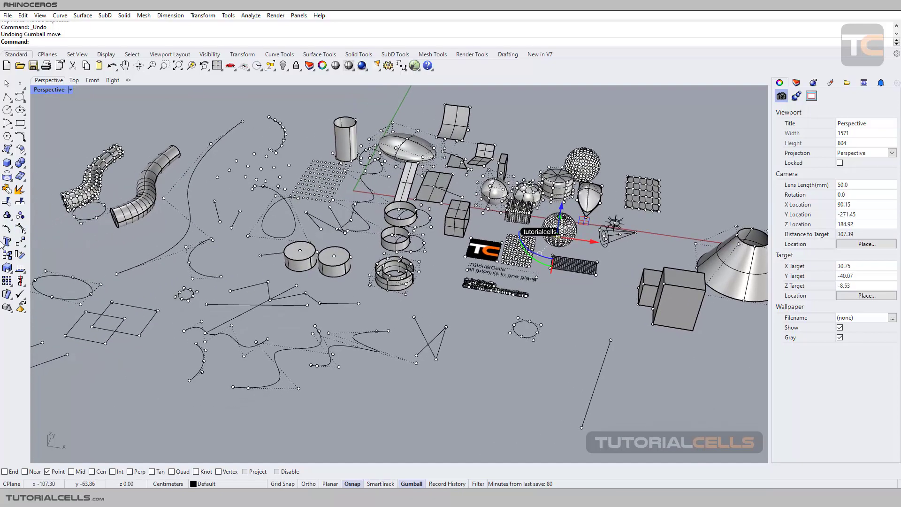
right_click(20, 229)
right_click_drag(376, 283, 369, 287)
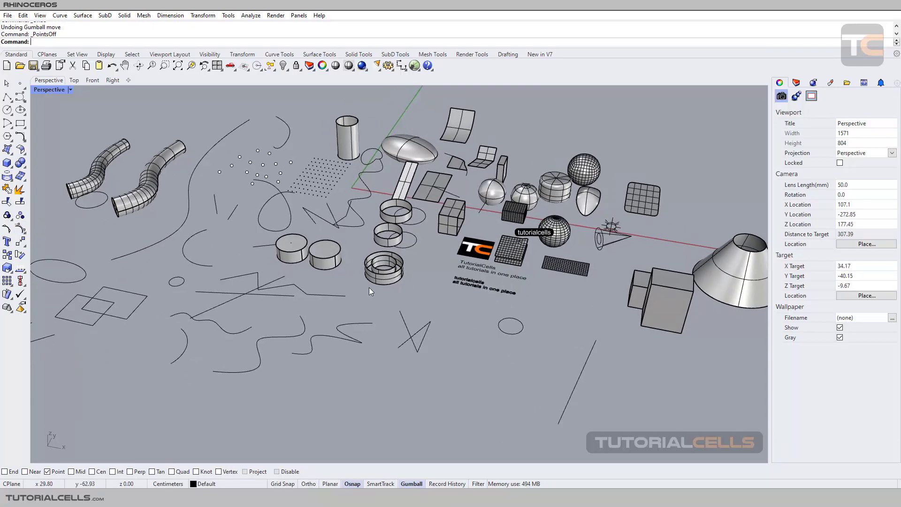
Switch the active object snap from Point to Mid
left_click(47, 472)
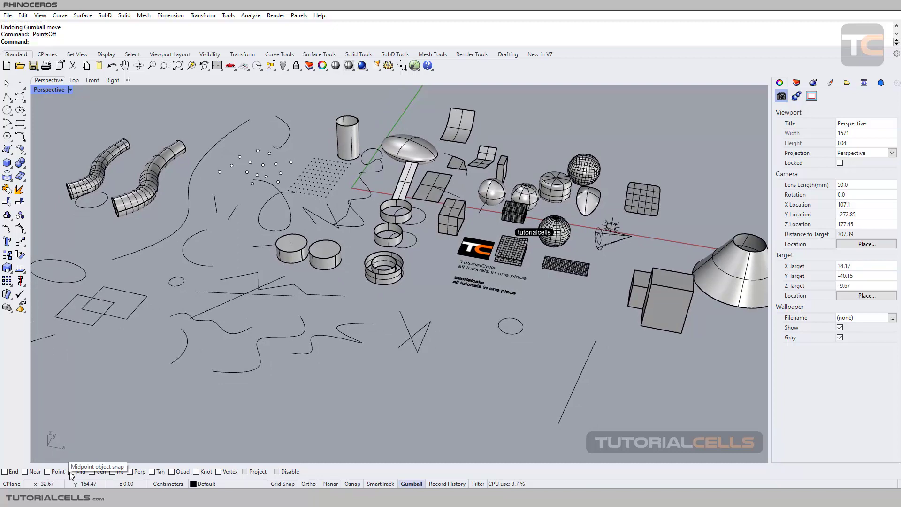
left_click(71, 471)
scroll(204, 267, "up", 5)
right_click_drag(185, 251, 276, 274, "shift")
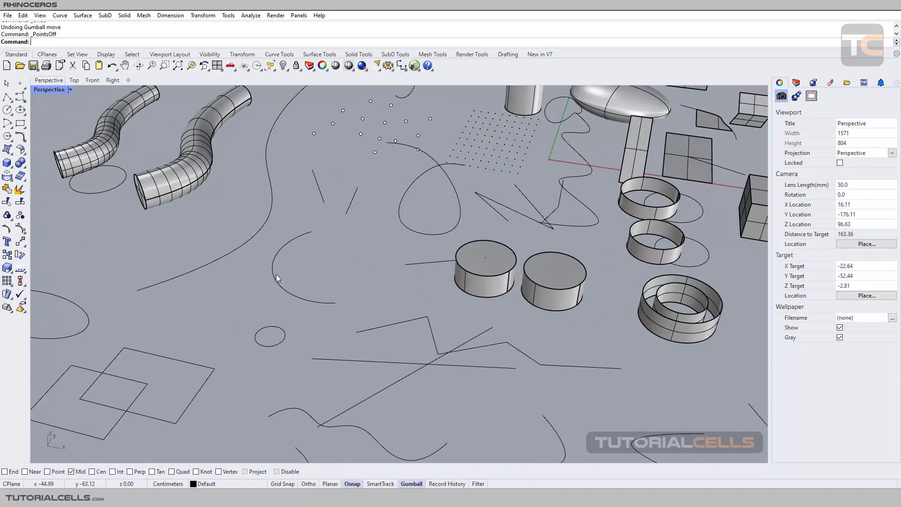
Start the Point command and check Mid snapping on the open arc and the two short lines in the Top view
left_click(74, 80)
scroll(380, 321, "up", 5)
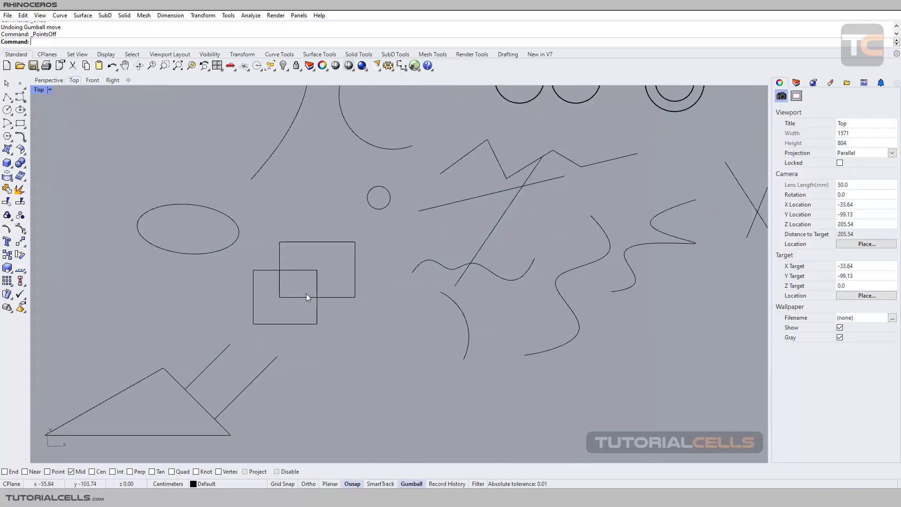
scroll(211, 244, "up", 2)
scroll(359, 252, "down", 6)
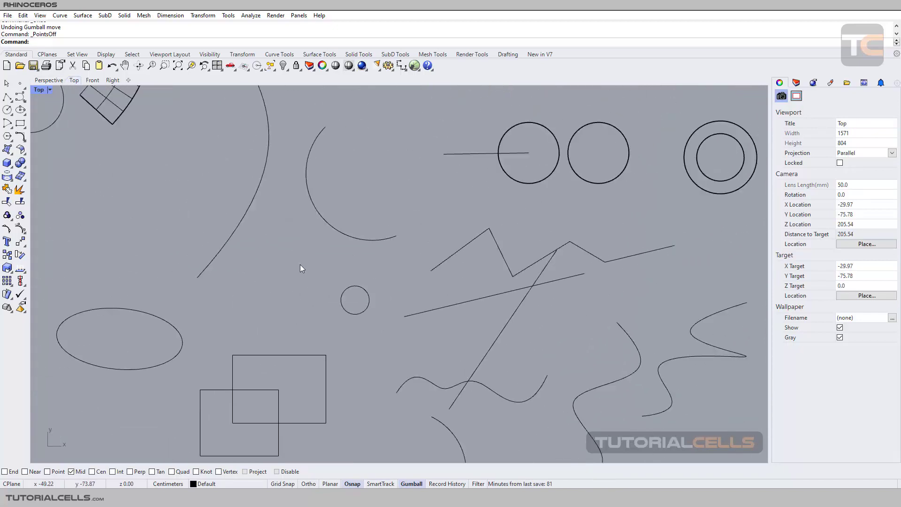
scroll(300, 266, "up", 3)
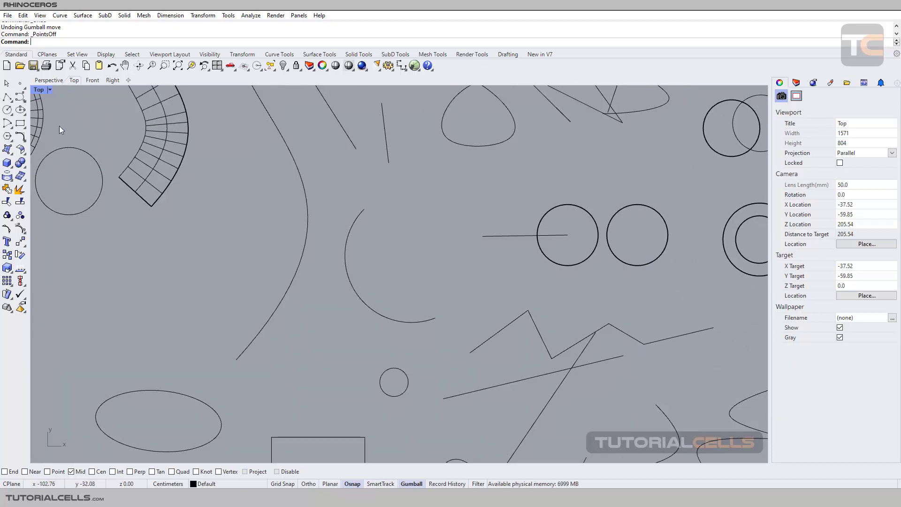
left_click(20, 83)
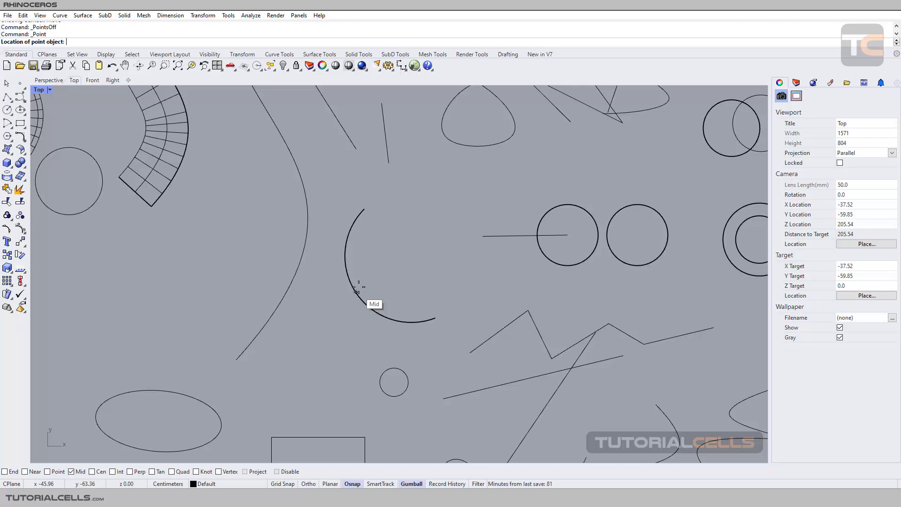
scroll(417, 218, "down", 3)
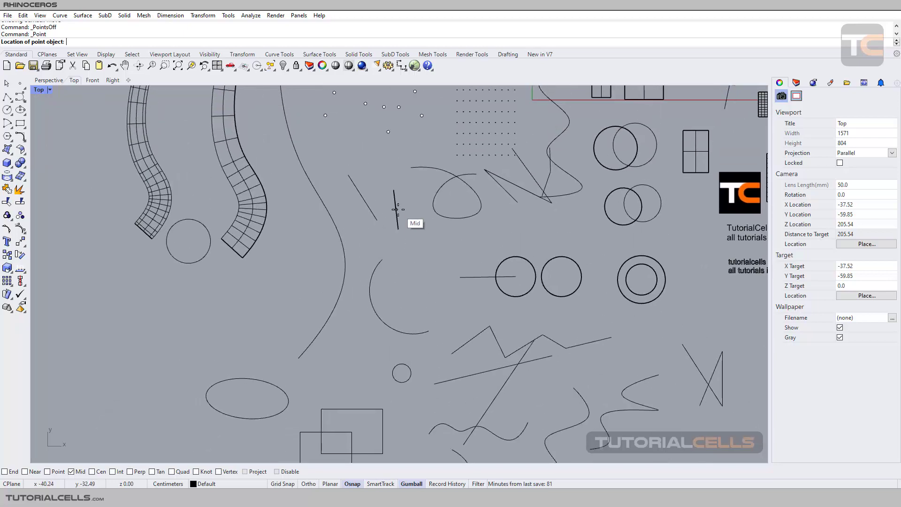
scroll(402, 216, "up", 3)
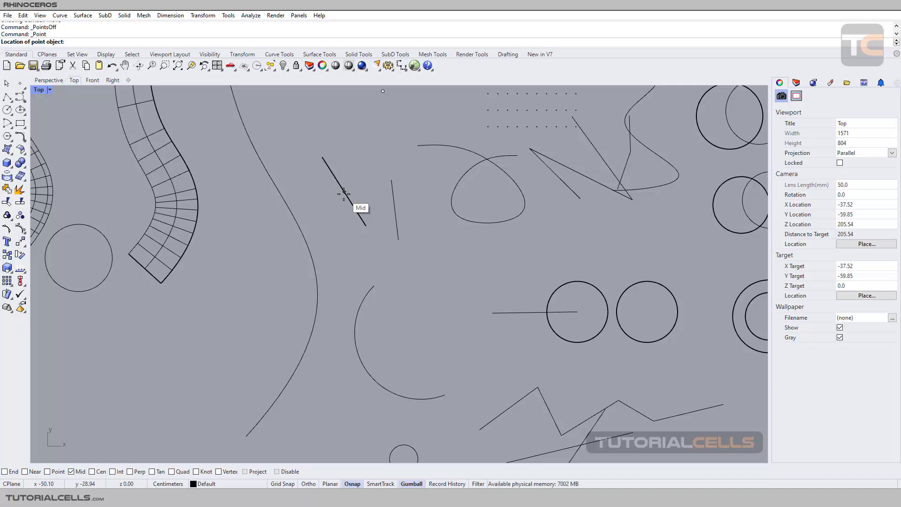
scroll(343, 193, "down", 8)
right_click_drag(374, 207, 293, 233)
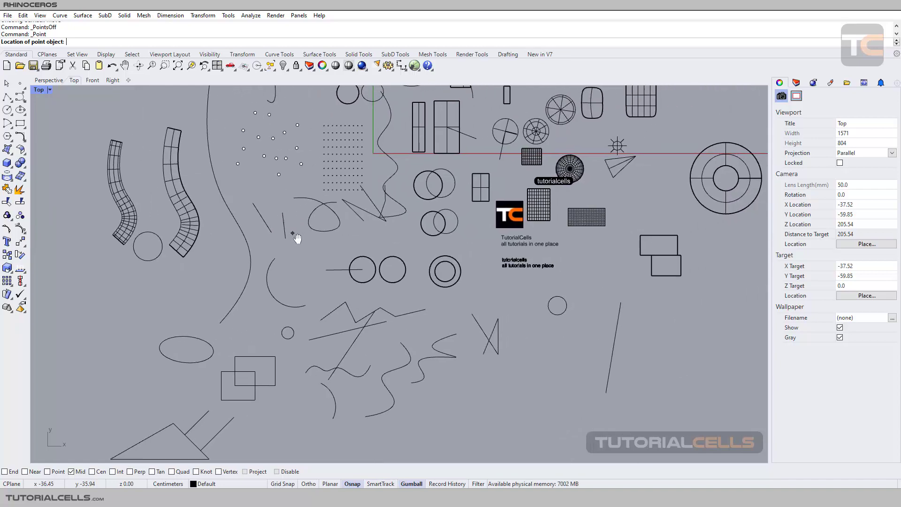
Check Mid snapping on the edges of the surfaces and spheres in the Perspective view
left_click(49, 80)
right_click_drag(380, 190, 299, 175, "shift")
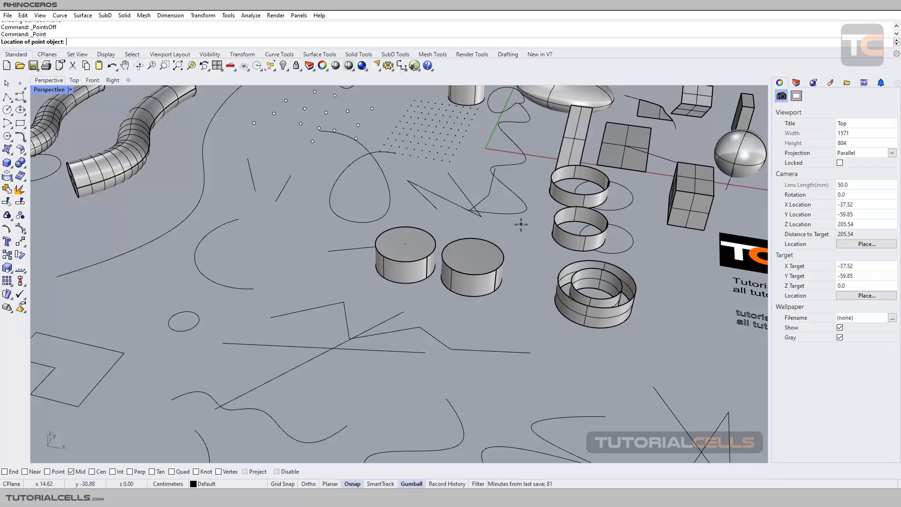
right_click_drag(526, 218, 361, 335, "shift")
right_click_drag(503, 199, 348, 127, "shift")
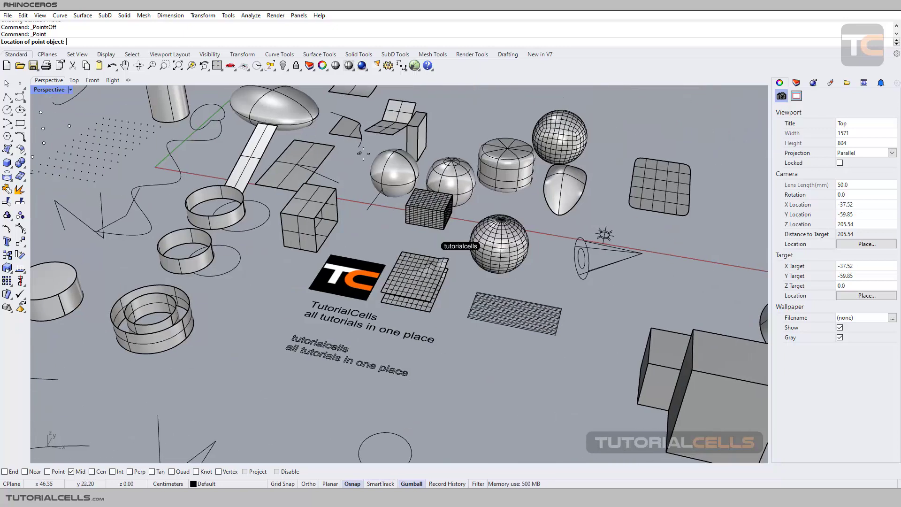
scroll(460, 194, "up", 5)
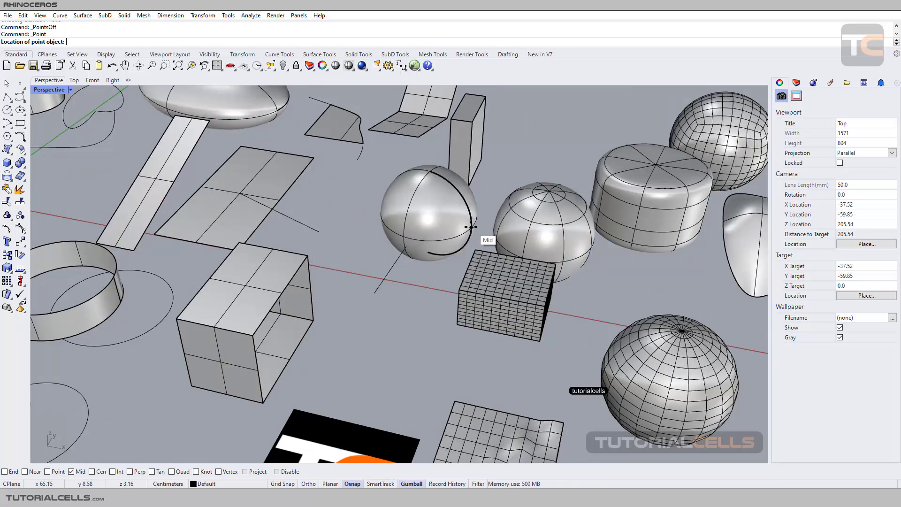
scroll(447, 212, "down", 3)
right_click_drag(402, 196, 460, 124, "shift")
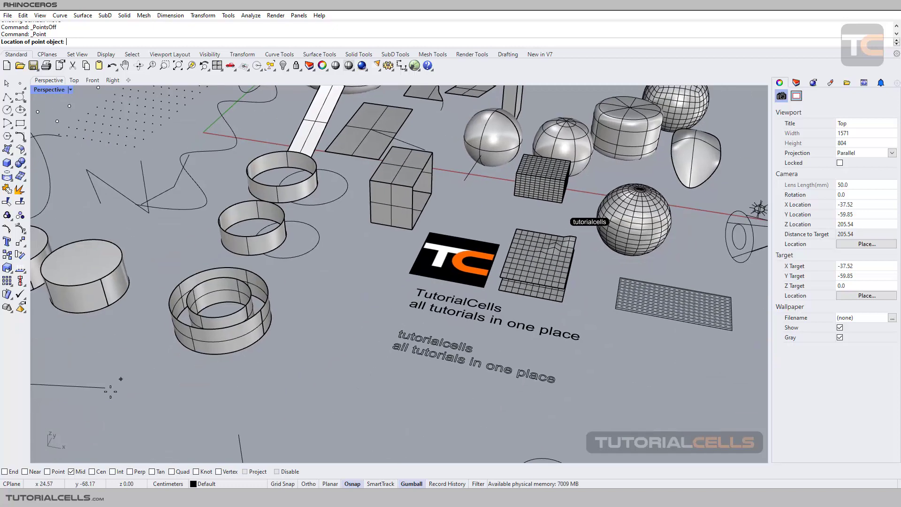
Switch the active object snap from Mid to Cen
left_click(73, 472)
left_click(91, 471)
scroll(206, 322, "down", 4)
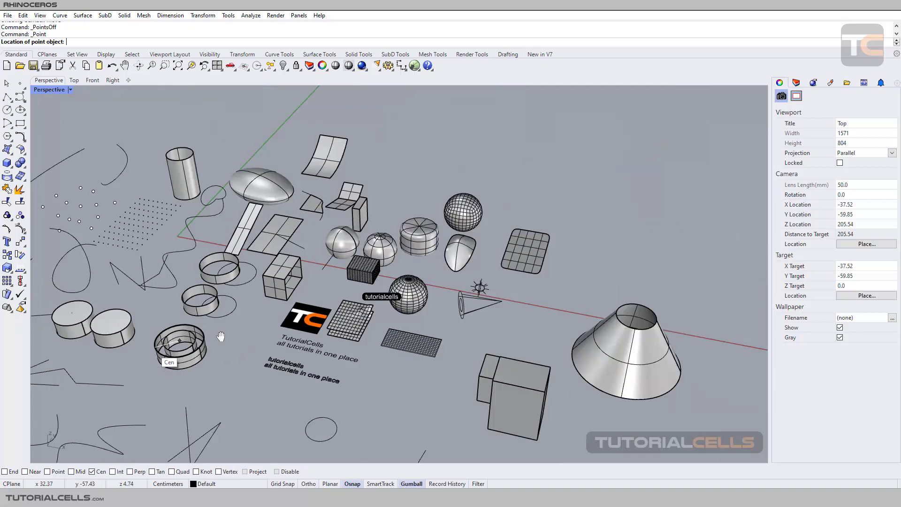
right_click_drag(205, 322, 446, 273, "shift")
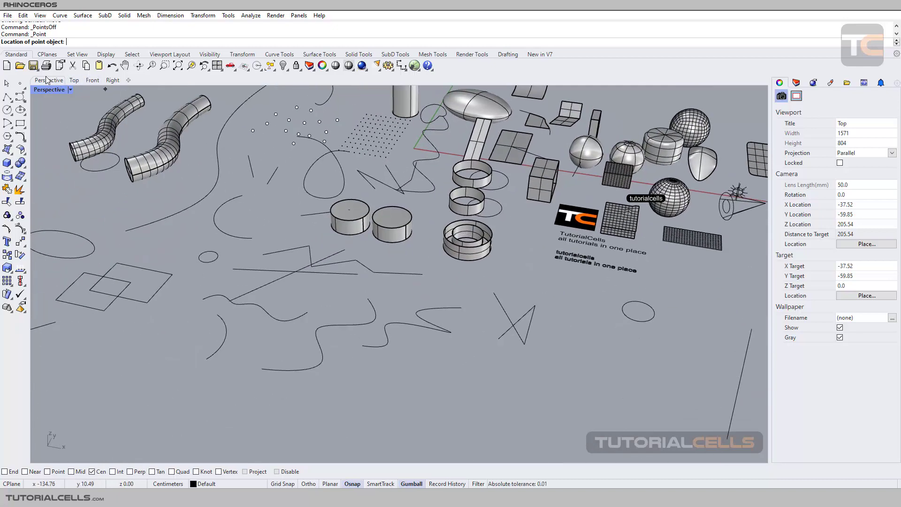
Draw a one-segment polyline from the center of the isolated circle in the Top view using Cen snapping, and delete it
left_click(74, 81)
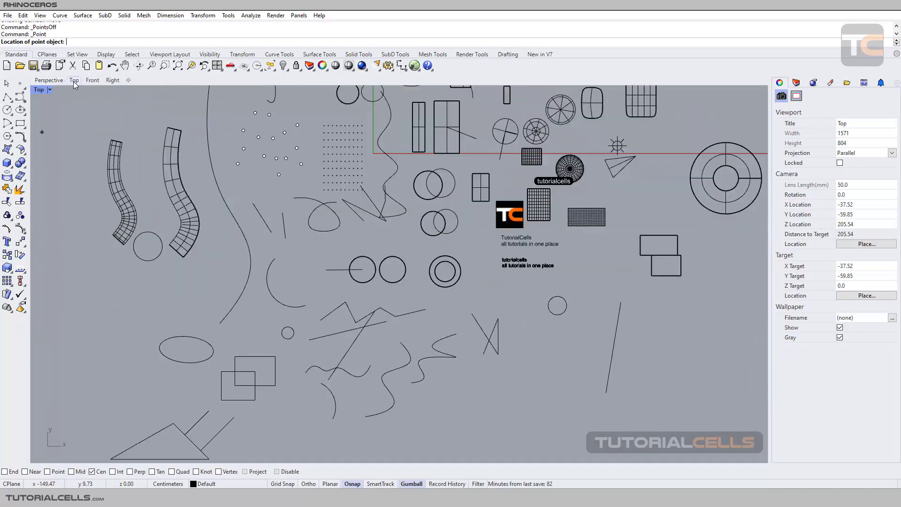
right_click_drag(257, 303, 240, 249)
scroll(438, 273, "up", 15)
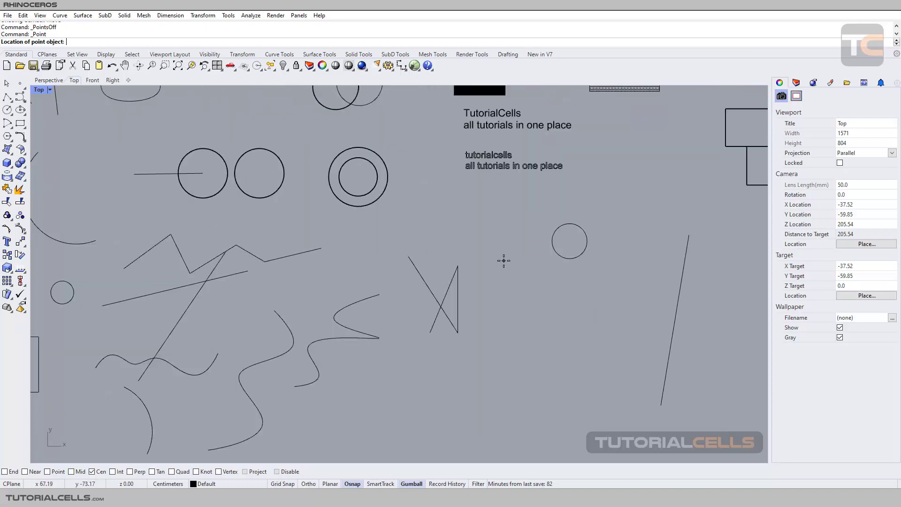
right_click_drag(513, 293, 527, 262)
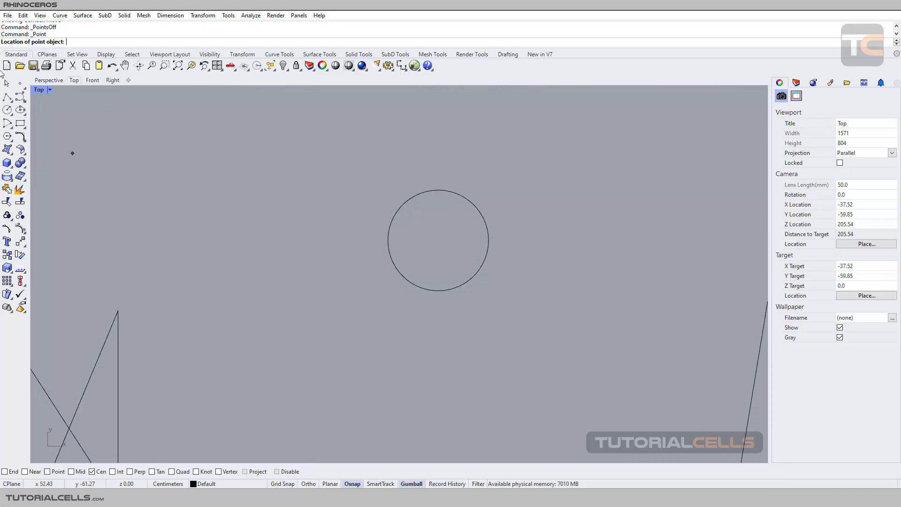
left_click(7, 97)
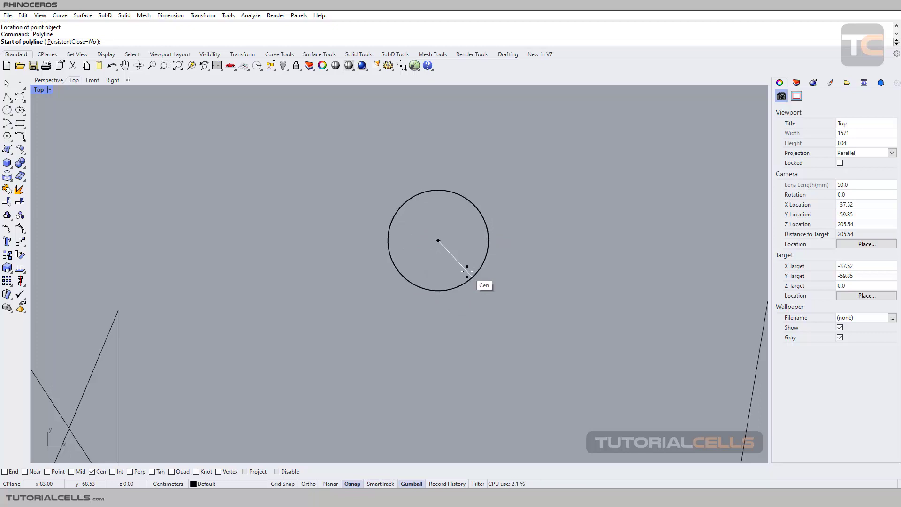
right_click_drag(468, 272, 472, 245)
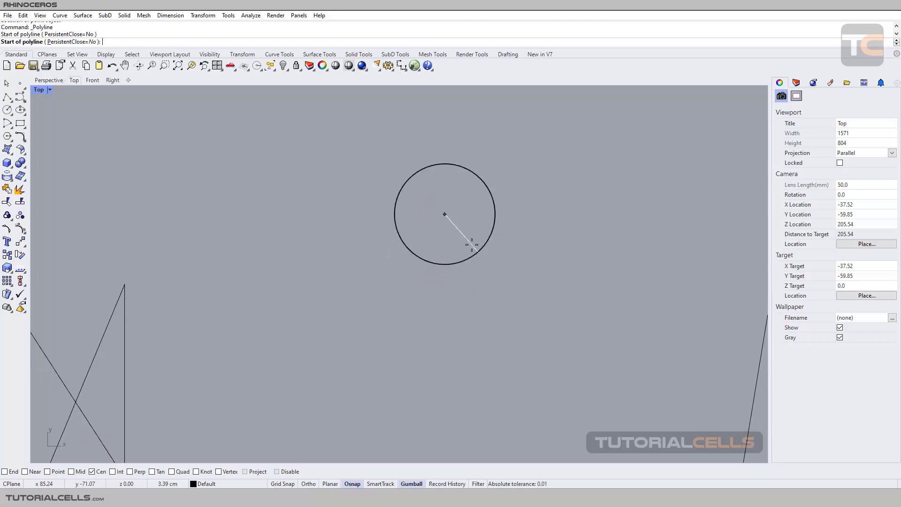
left_click(427, 274)
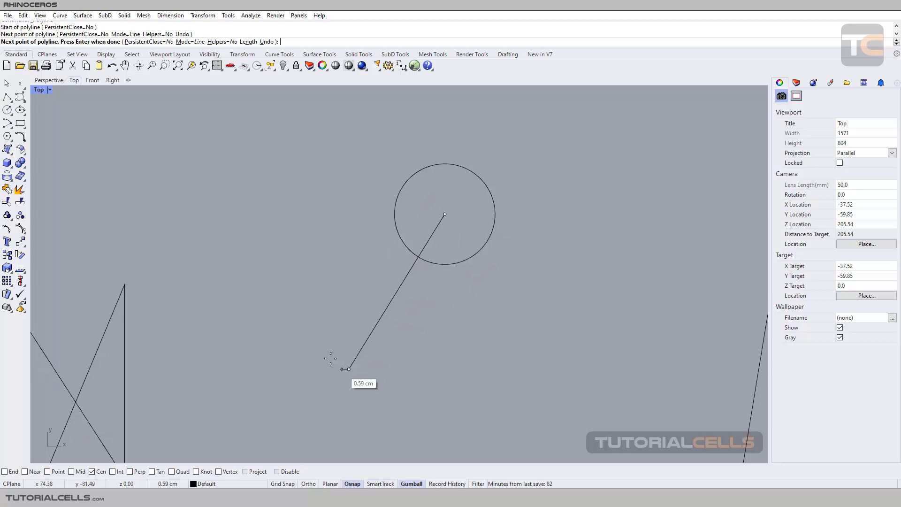
left_click(349, 369)
key("Return")
left_click(443, 217)
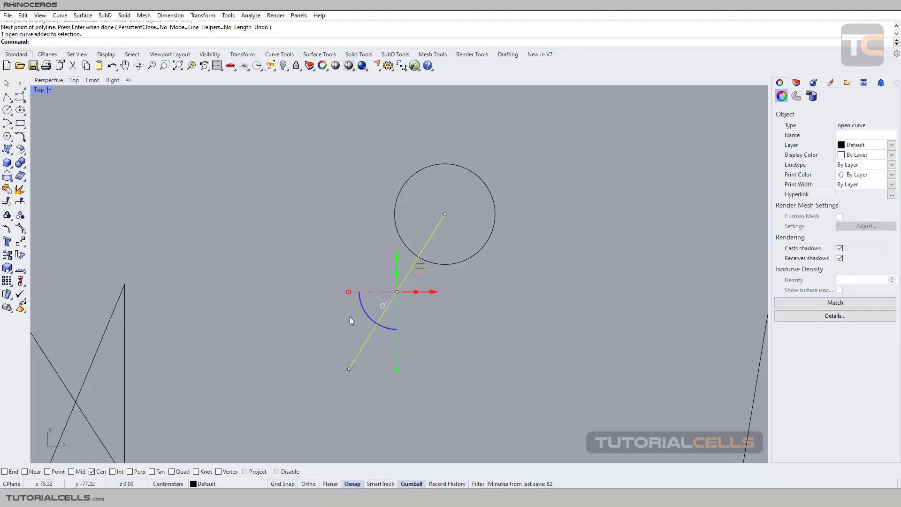
key("Delete")
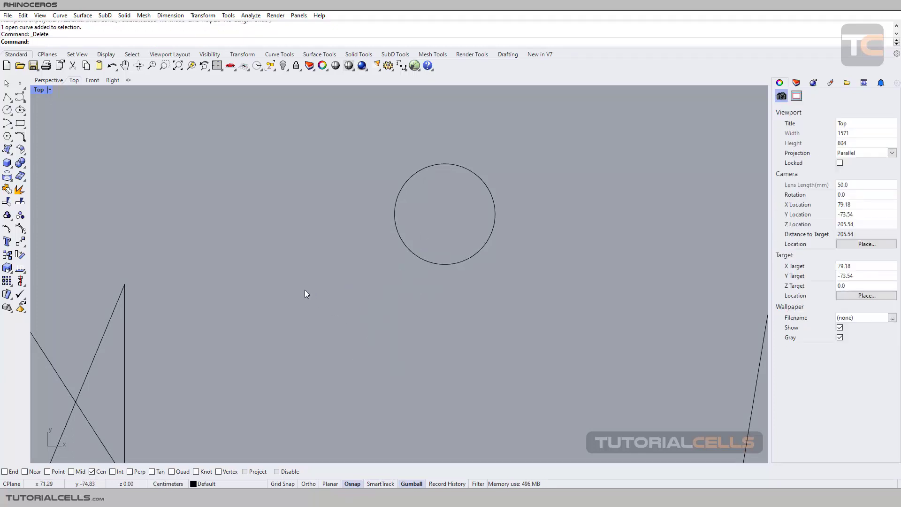
Place a point at the center of the open arc using Cen snapping, and delete it
scroll(305, 294, "down", 10)
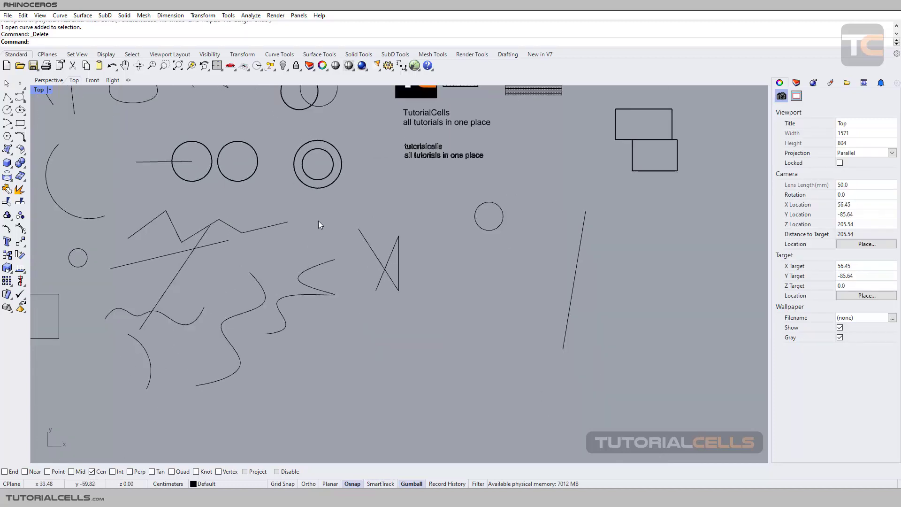
left_click(20, 83)
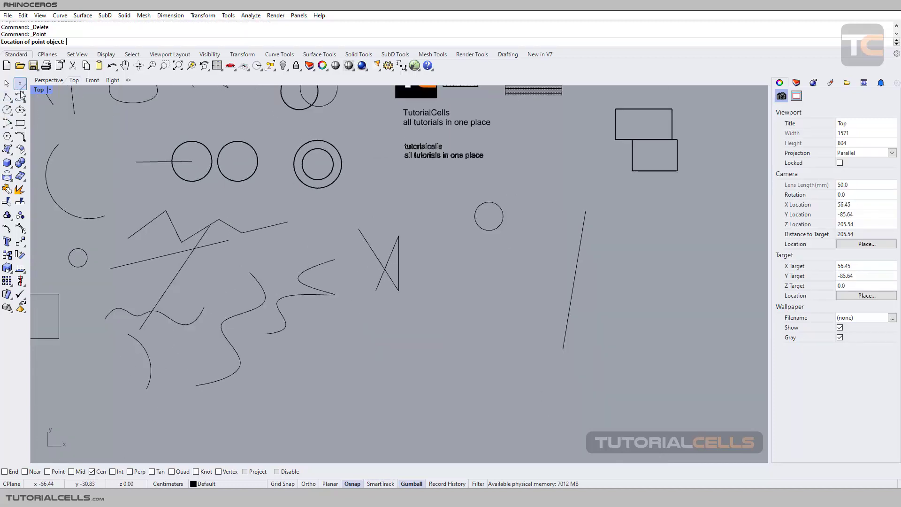
scroll(179, 197, "down", 3)
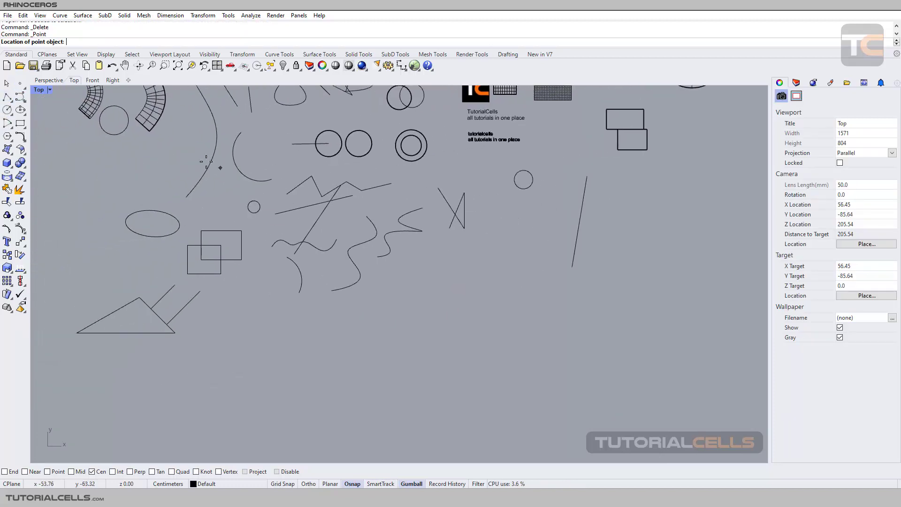
scroll(206, 162, "up", 6)
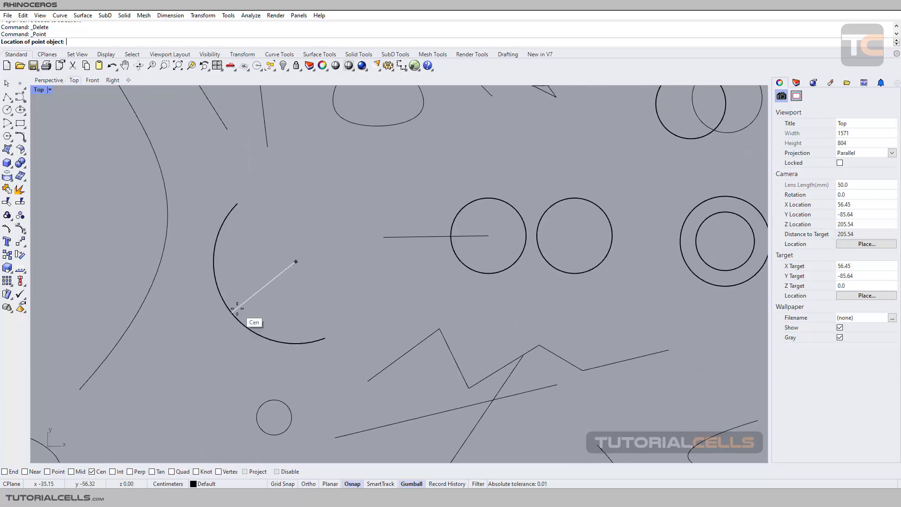
left_click(238, 309)
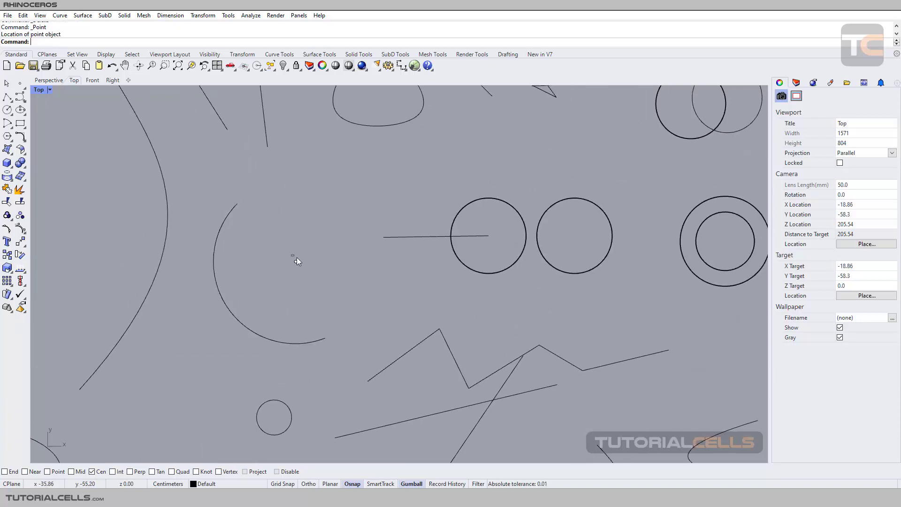
left_click(295, 258)
key("Delete")
Place a point at the center of the left cylinder's upper rim in the Perspective view using Cen snapping, and undo it
key("Return")
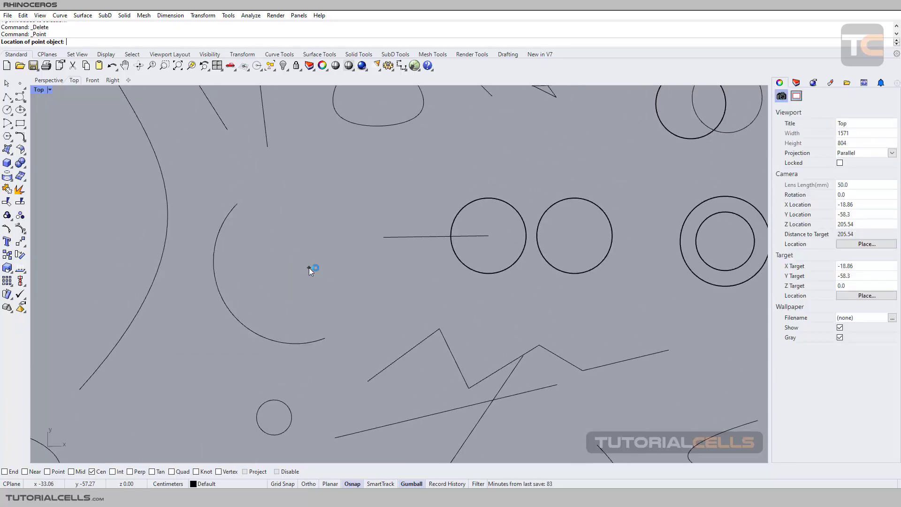
scroll(309, 268, "down", 2)
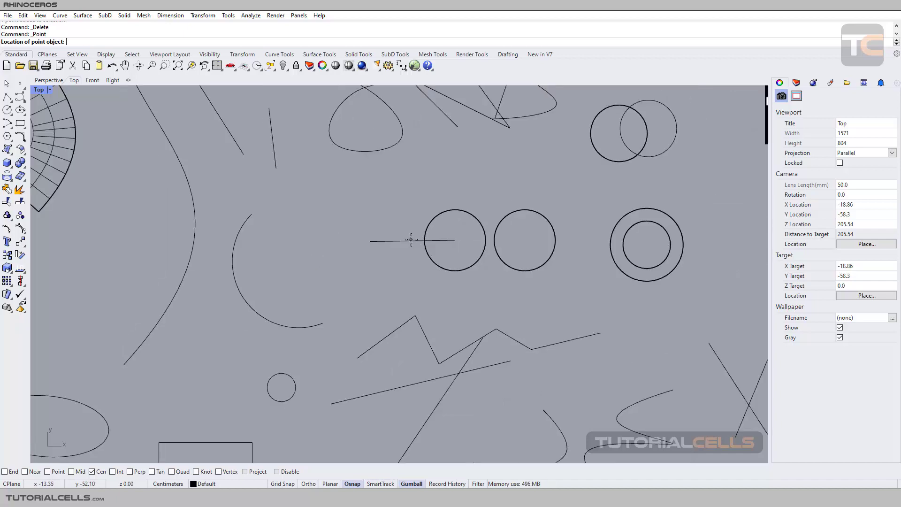
scroll(403, 236, "down", 6)
right_click_drag(383, 220, 329, 288)
right_click_drag(415, 249, 371, 245)
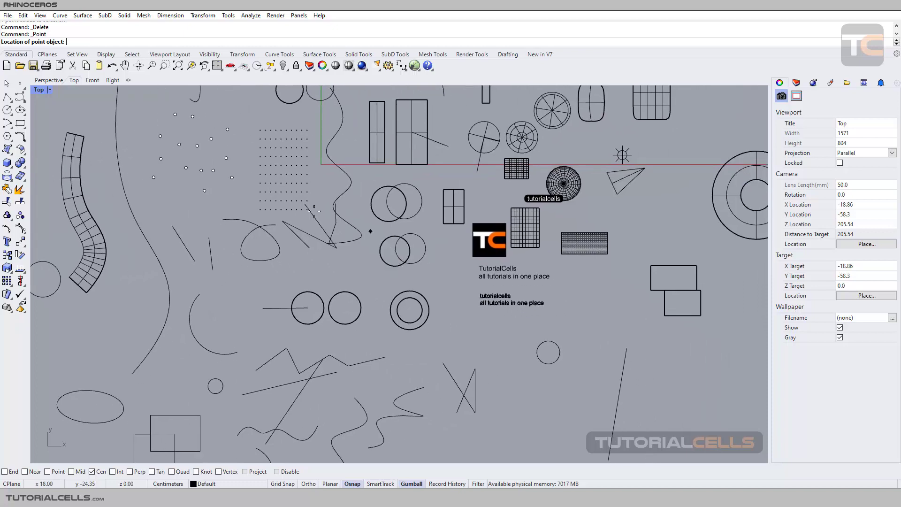
left_click(51, 81)
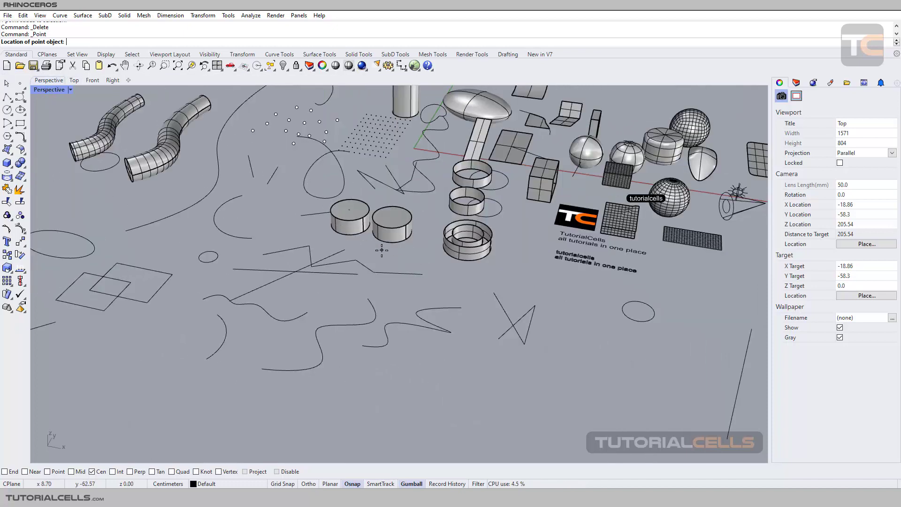
scroll(350, 210, "up", 2)
scroll(342, 221, "up", 2)
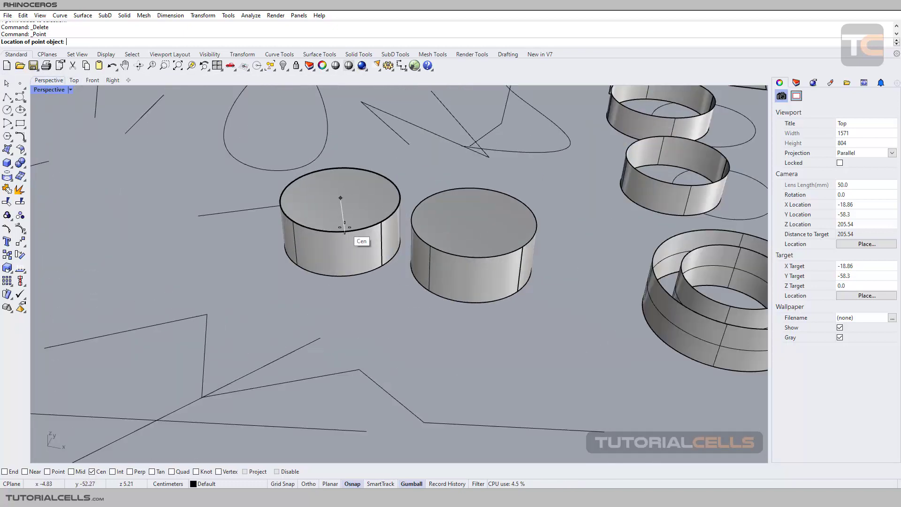
left_click(344, 228)
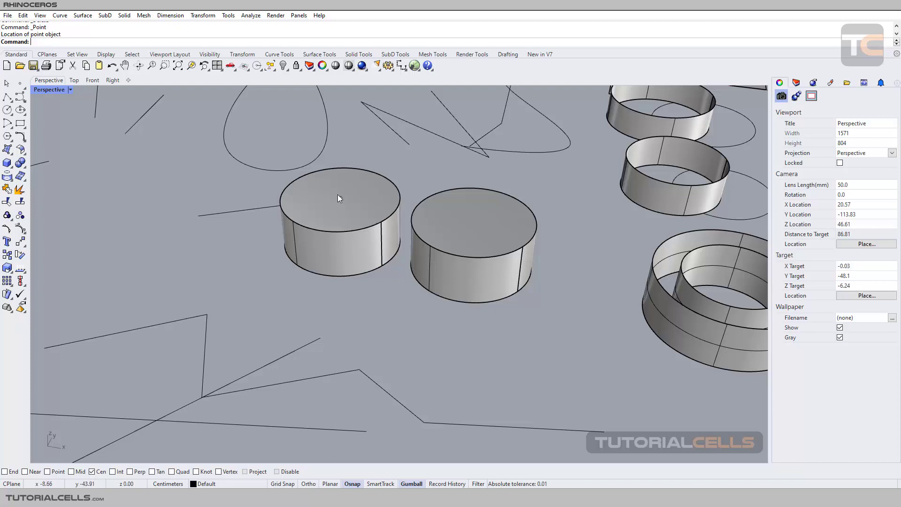
key("ctrl+z")
Place a point at the center of the open box's upper face using Cen snapping, and delete it
right_click(367, 294)
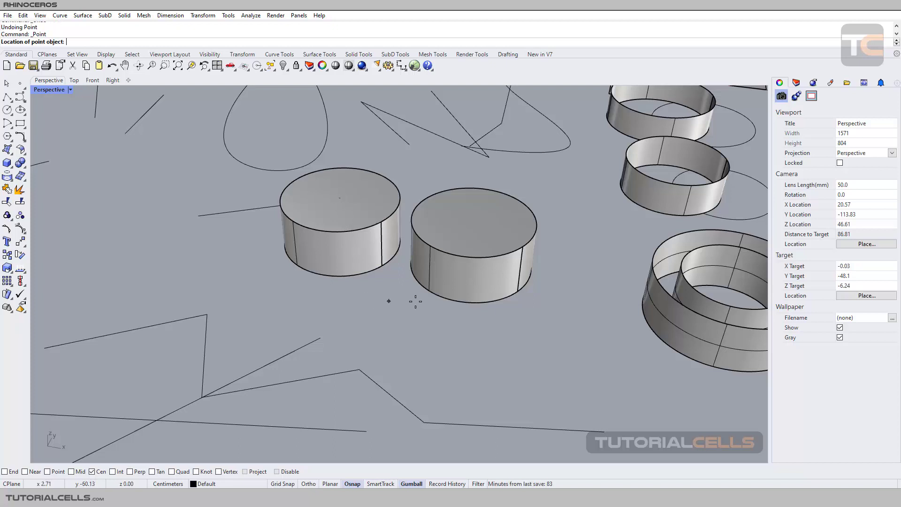
right_click_drag(468, 301, 417, 297, "shift")
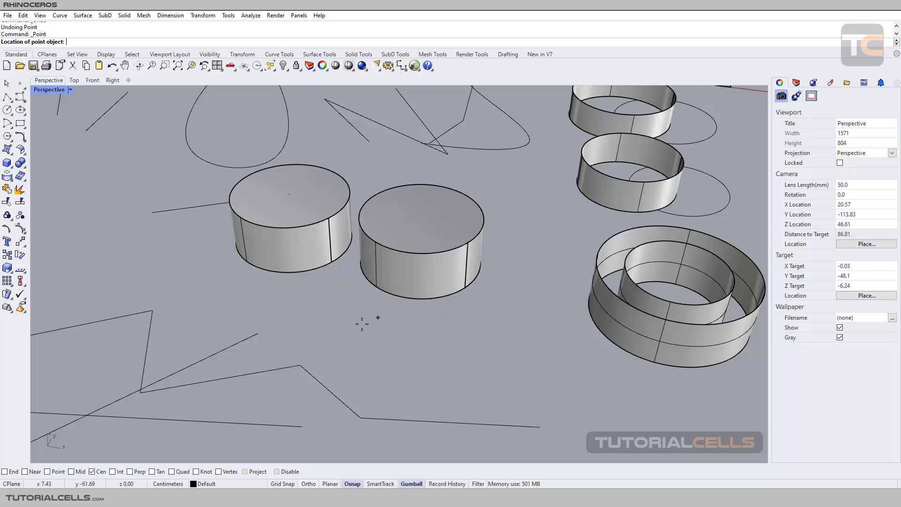
right_click_drag(551, 267, 308, 303, "shift")
scroll(396, 258, "down", 5)
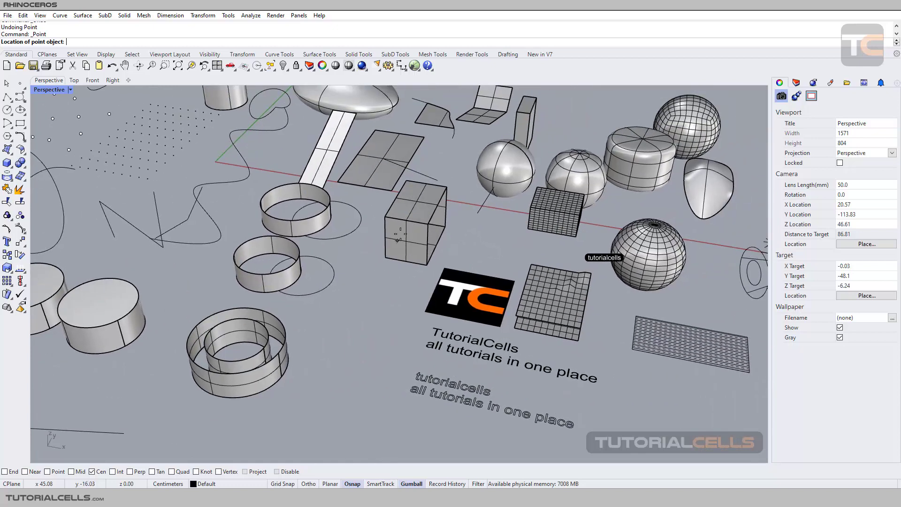
scroll(411, 220, "up", 5)
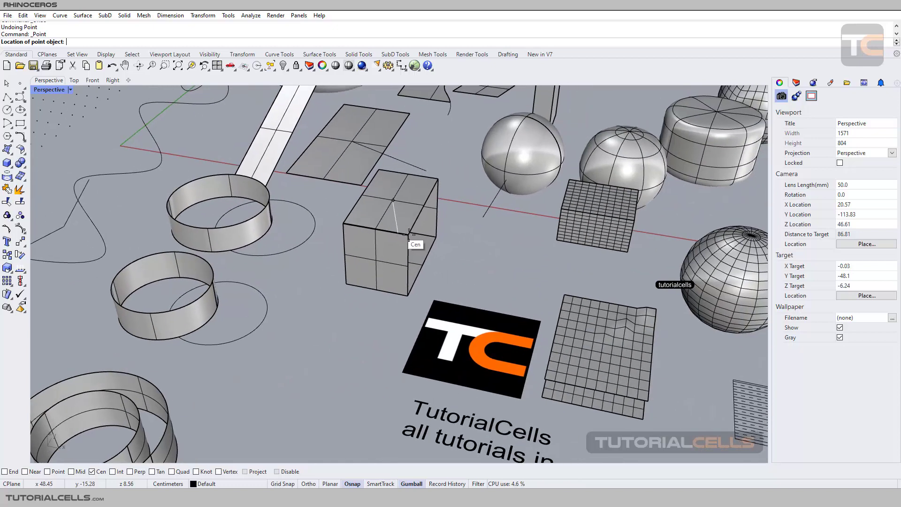
scroll(403, 228, "up", 2)
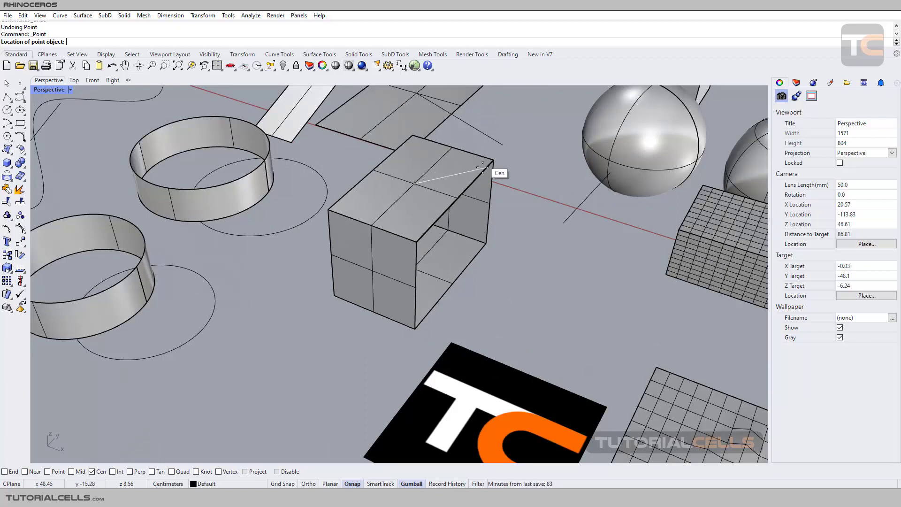
left_click(399, 231)
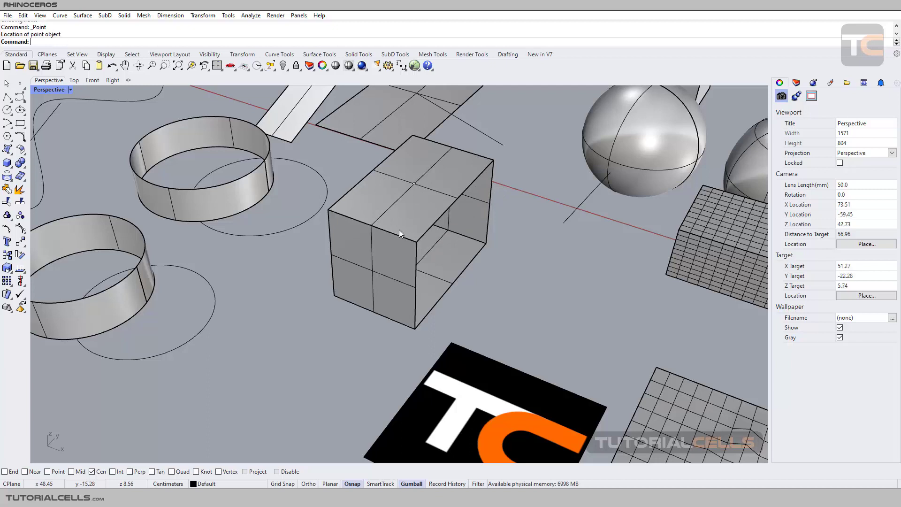
left_click(416, 184)
key("Return")
key("Delete")
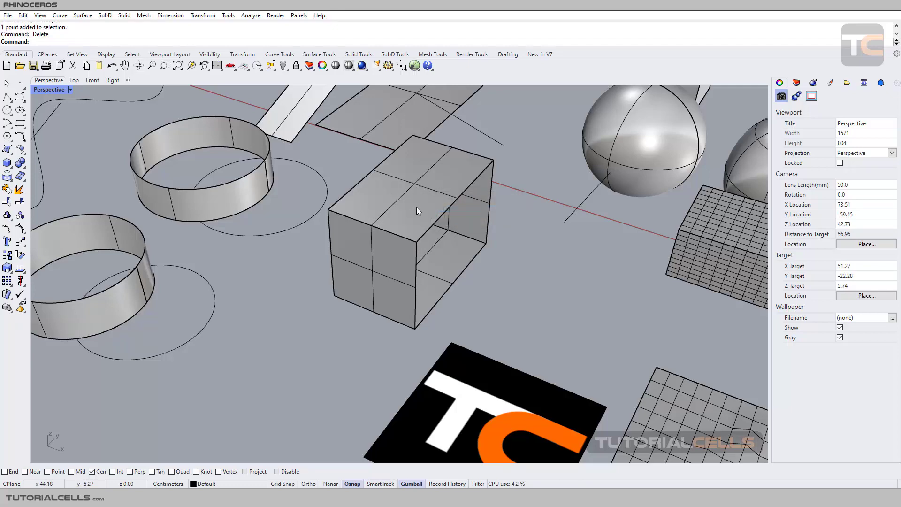
Place a point using Cen snapping on the seam of the smooth sphere behind the mesh box
scroll(403, 222, "down", 6)
right_click_drag(475, 200, 306, 251, "shift")
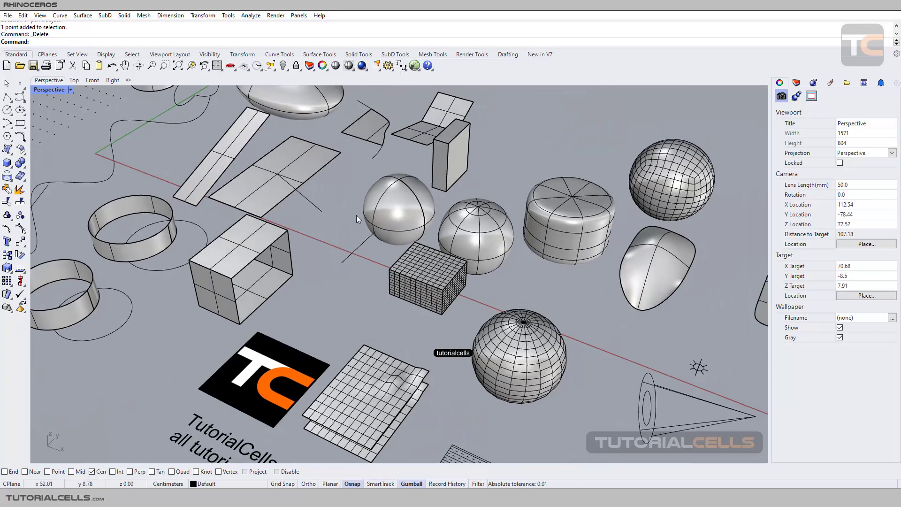
scroll(356, 215, "up", 2)
right_click_drag(342, 205, 343, 207)
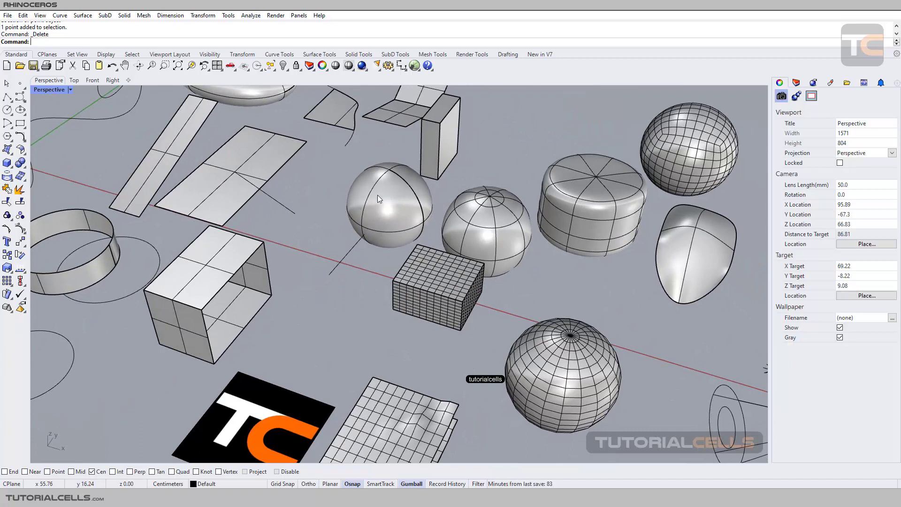
right_click(311, 188)
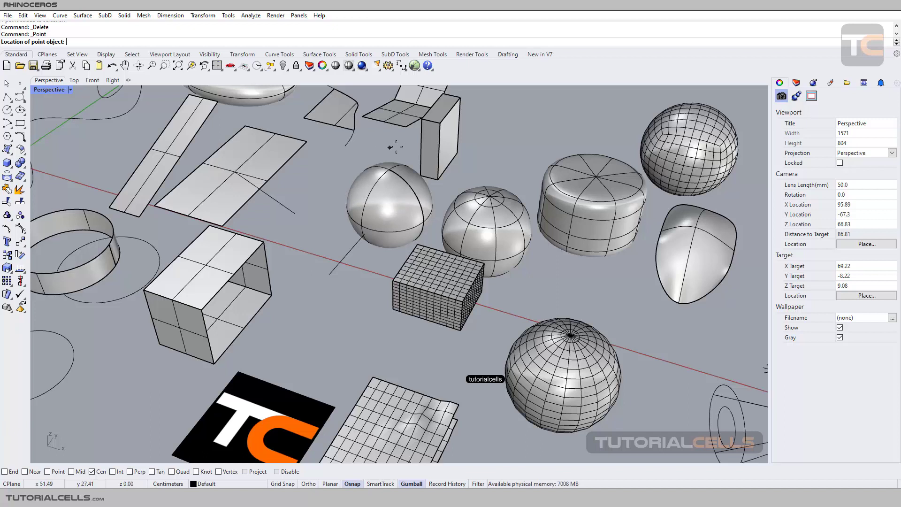
left_click(413, 199)
right_click_drag(401, 193, 420, 207)
scroll(420, 207, "up", 5)
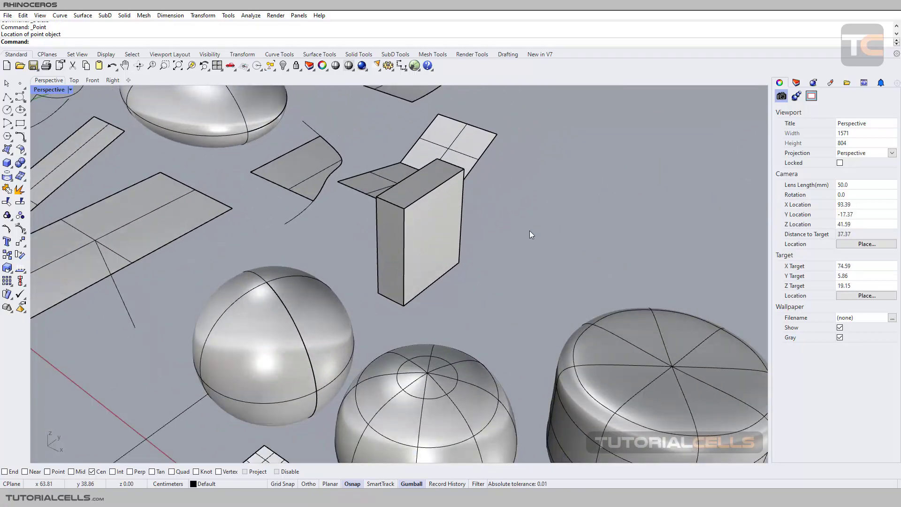
Check Cen snapping on the flat and curved surfaces, and turn on Near snapping alongside it
key("Return")
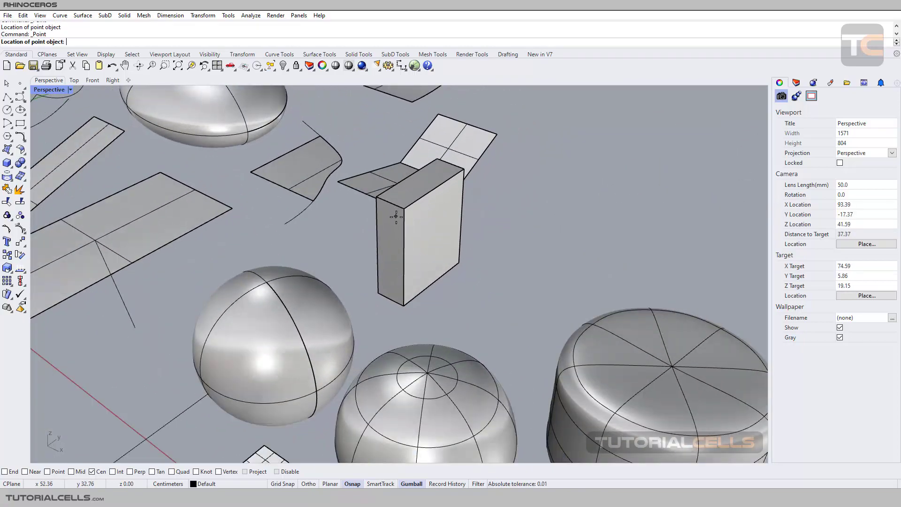
scroll(396, 230, "down", 4)
right_click_drag(384, 258, 162, 317, "shift")
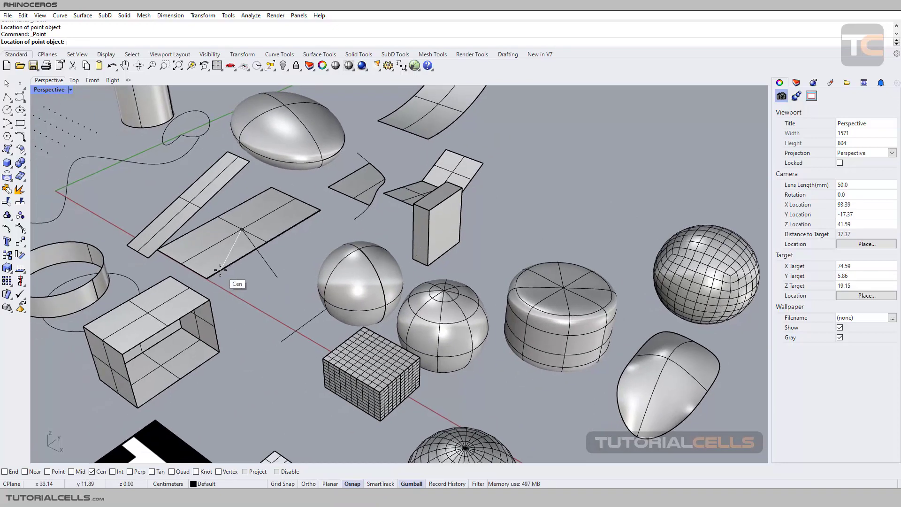
right_click_drag(462, 201, 413, 293, "shift")
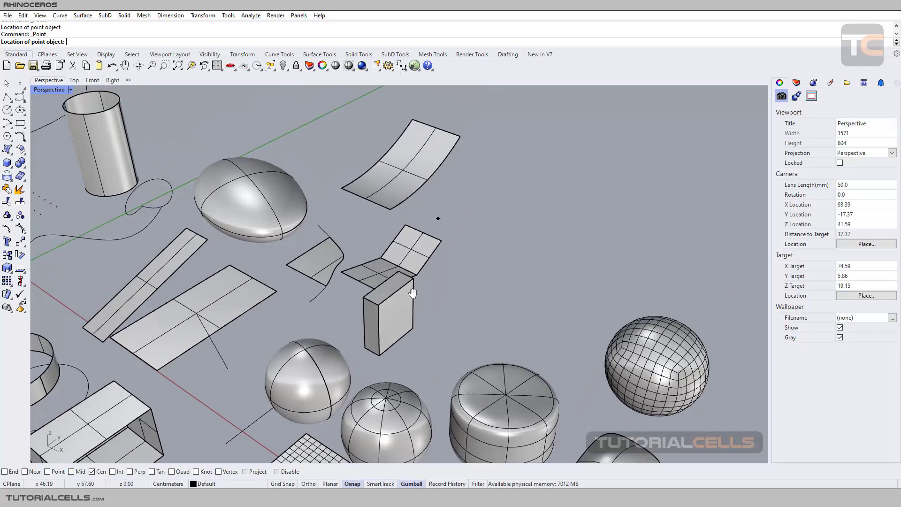
scroll(421, 185, "up", 3)
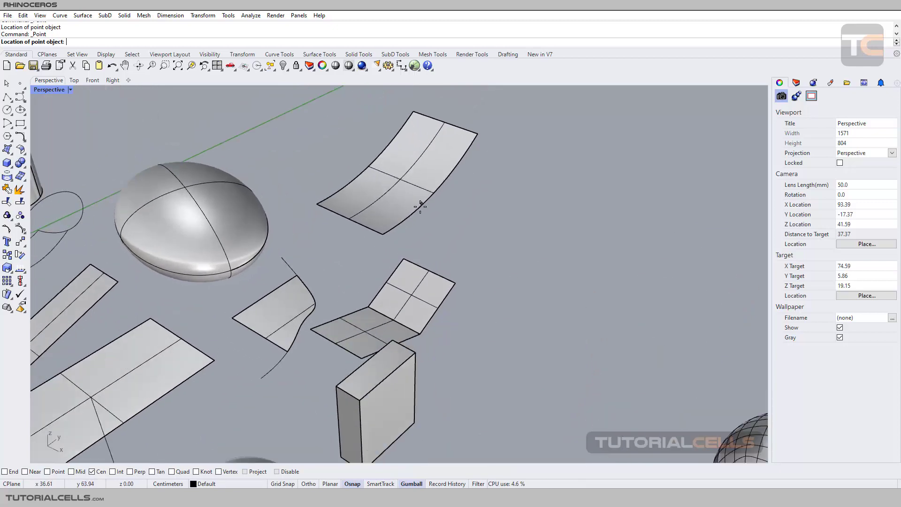
scroll(381, 234, "up", 2)
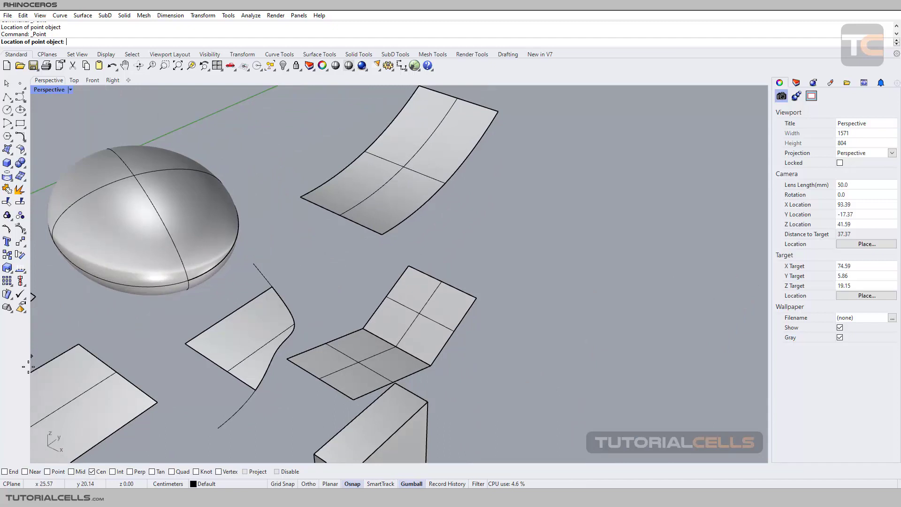
left_click(25, 472)
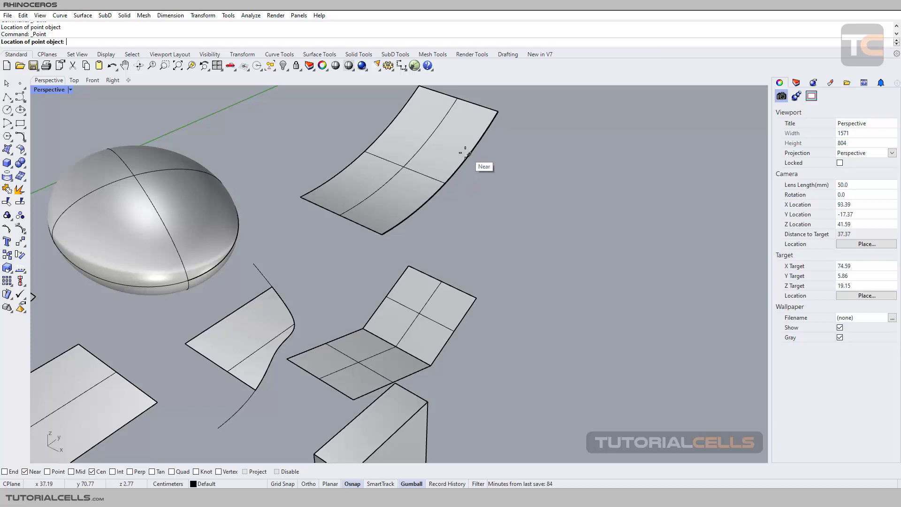
Place a point at the center of the ellipse near the overlapping rectangles using Cen snapping, and delete it
scroll(266, 300, "down", 10)
right_click_drag(266, 310, 430, 206, "shift")
right_click_drag(310, 305, 451, 257, "shift")
right_click_drag(225, 282, 316, 272, "shift")
scroll(298, 271, "down", 5)
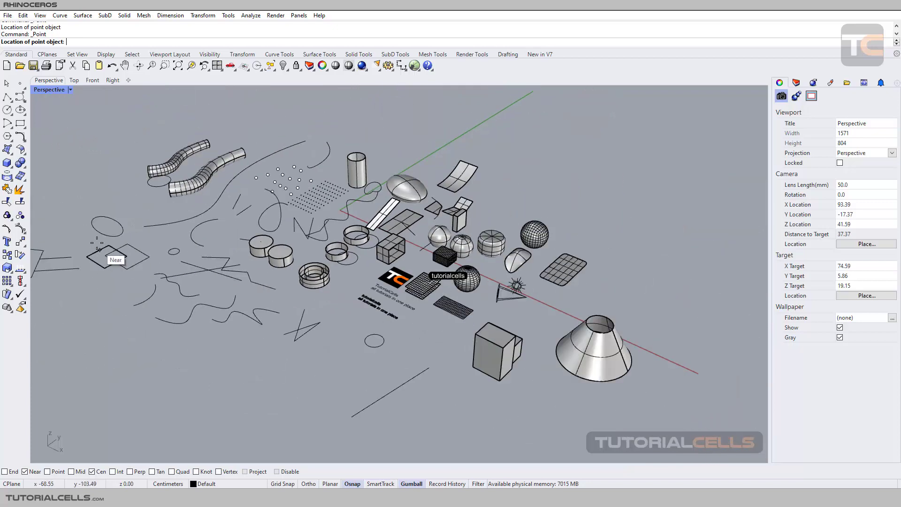
scroll(101, 233, "up", 10)
scroll(100, 233, "up", 5)
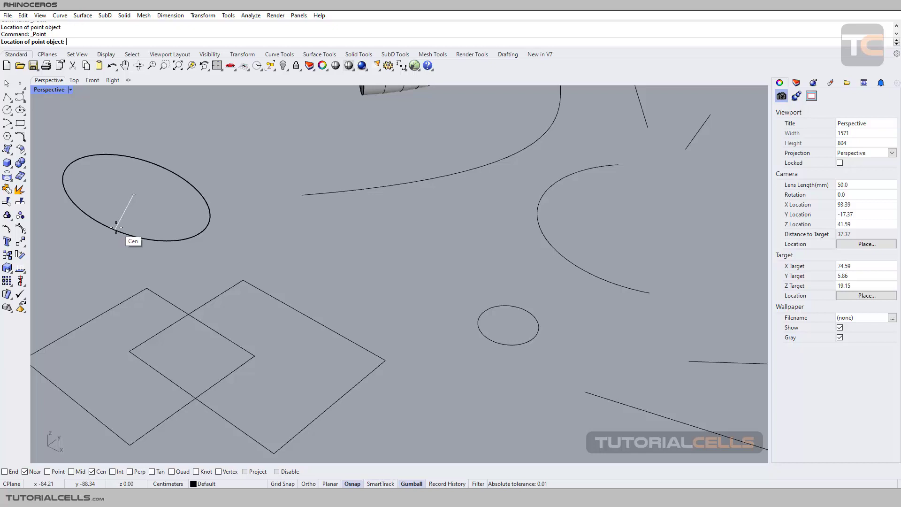
left_click(116, 228)
left_click(133, 194)
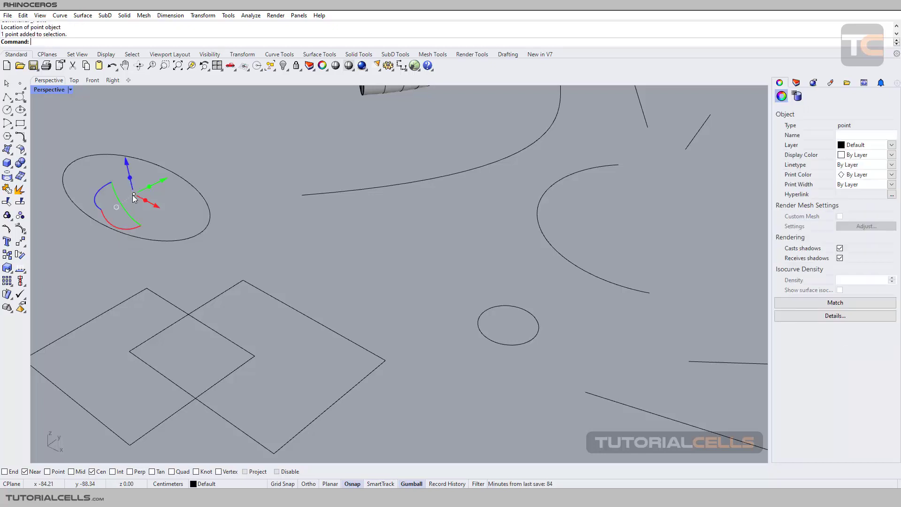
key("Delete")
Turn off Cen snapping and turn on Int snapping, keeping Near active
scroll(133, 196, "down", 4)
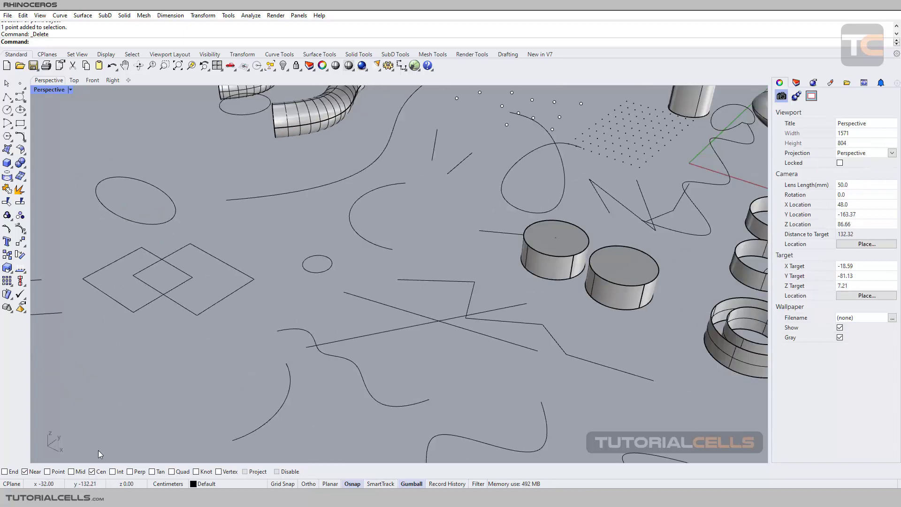
left_click(100, 471)
left_click(114, 472)
Place a point at the upper-left intersection of the two overlapping rectangles in the Top view using Int snapping, and undo it
right_click_drag(158, 282, 265, 264, "shift")
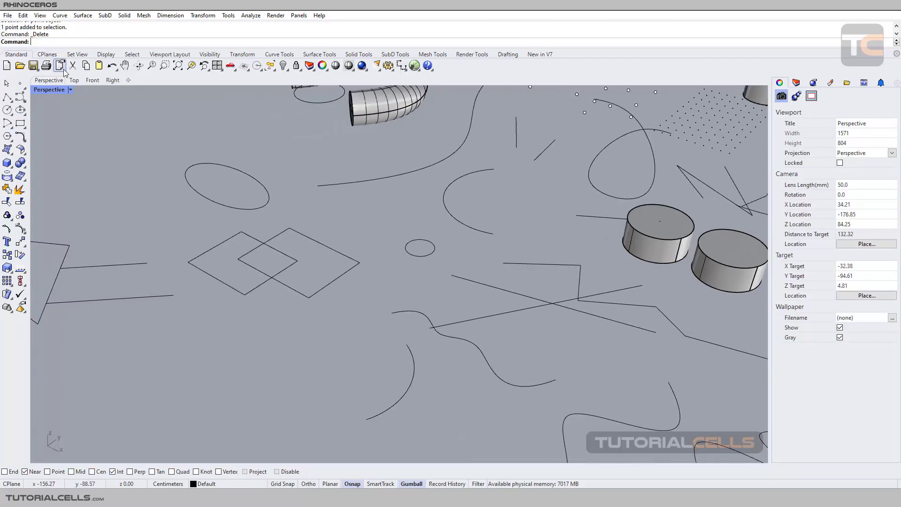
left_click(74, 81)
right_click_drag(178, 386, 301, 195)
scroll(265, 273, "up", 12)
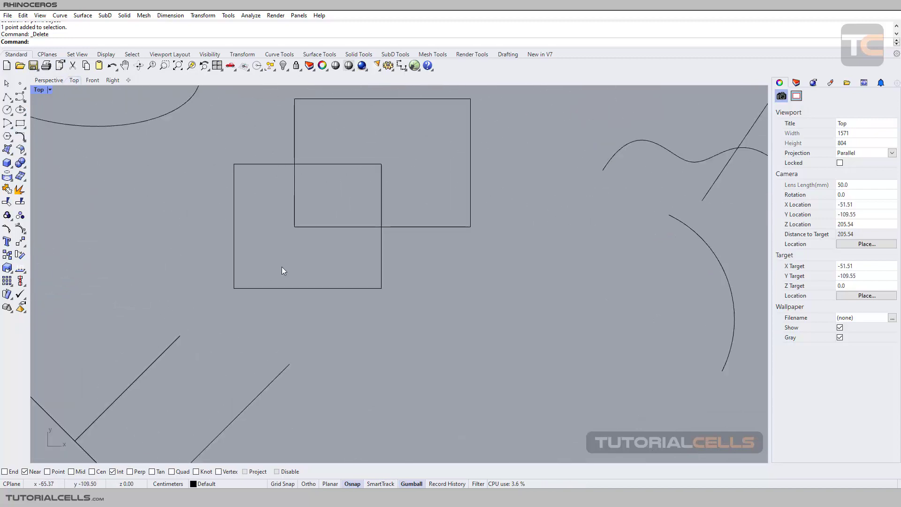
right_click_drag(342, 231, 311, 277)
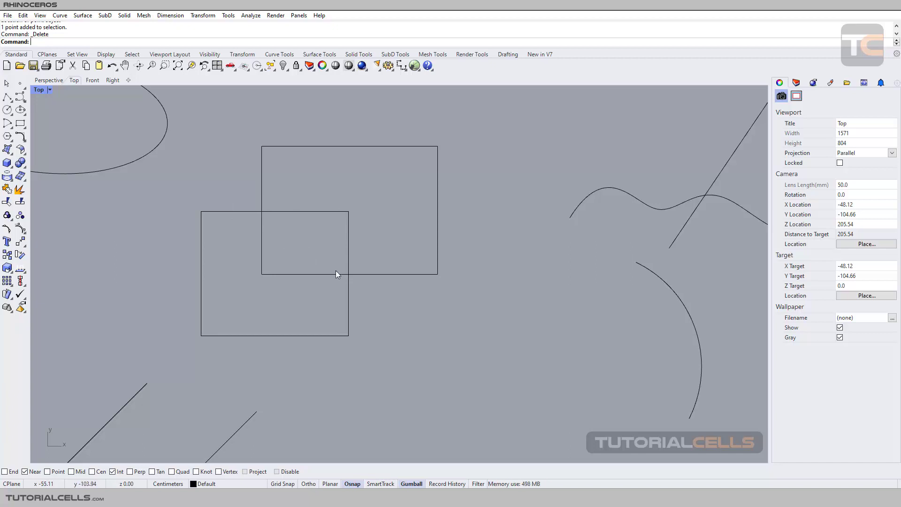
left_click(20, 83)
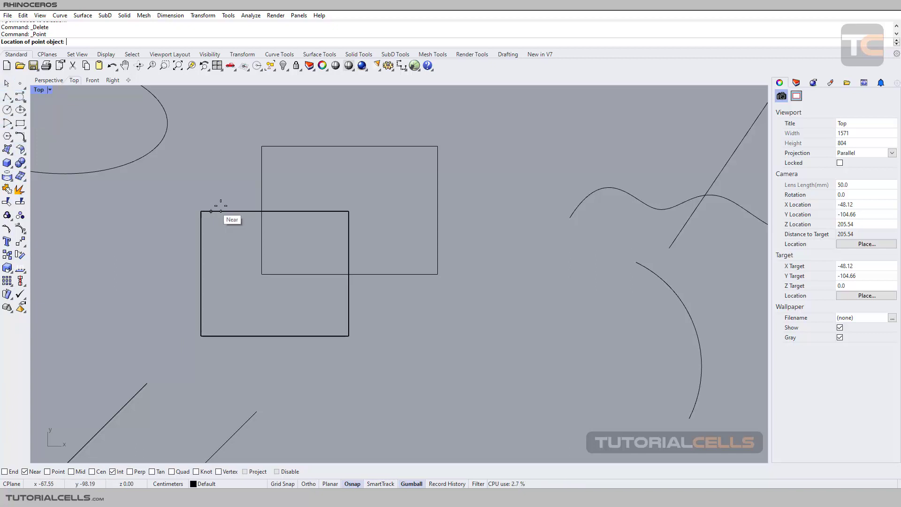
left_click(262, 212)
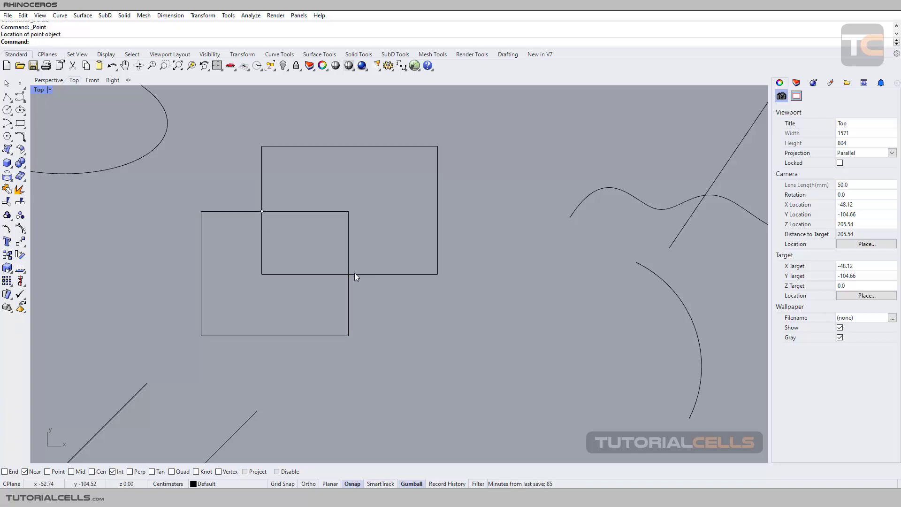
key("ctrl+z")
Draw a polyline segment between the two intersections of the overlapping rectangles using Int snapping, and undo its points
left_click(8, 96)
left_click(262, 212)
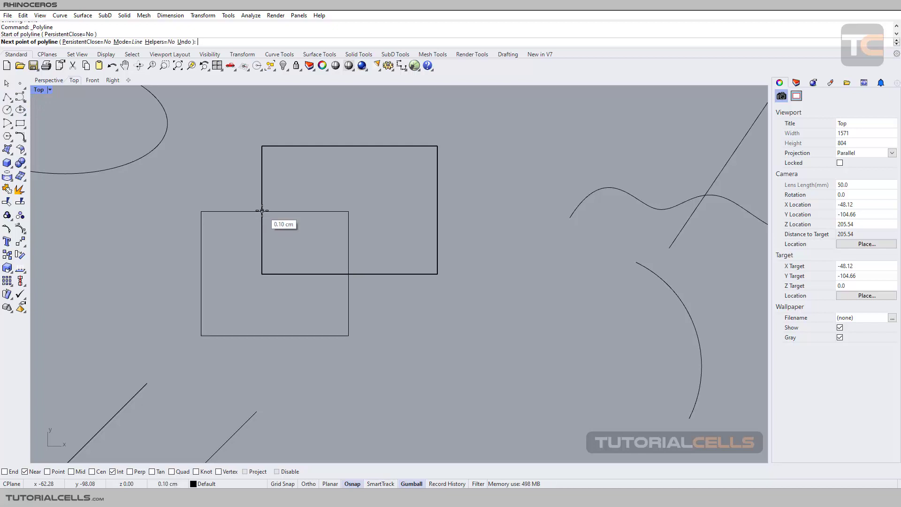
left_click(349, 274)
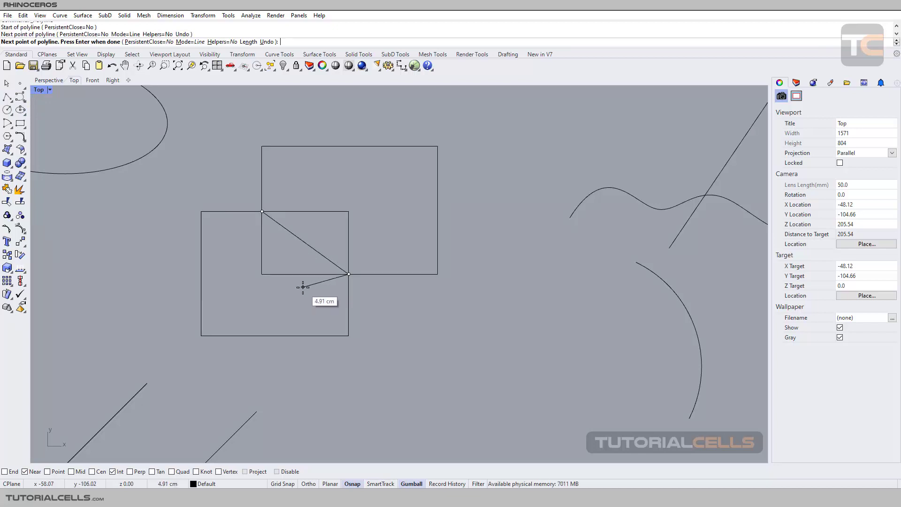
key("ctrl+z")
key("ctrl+z")
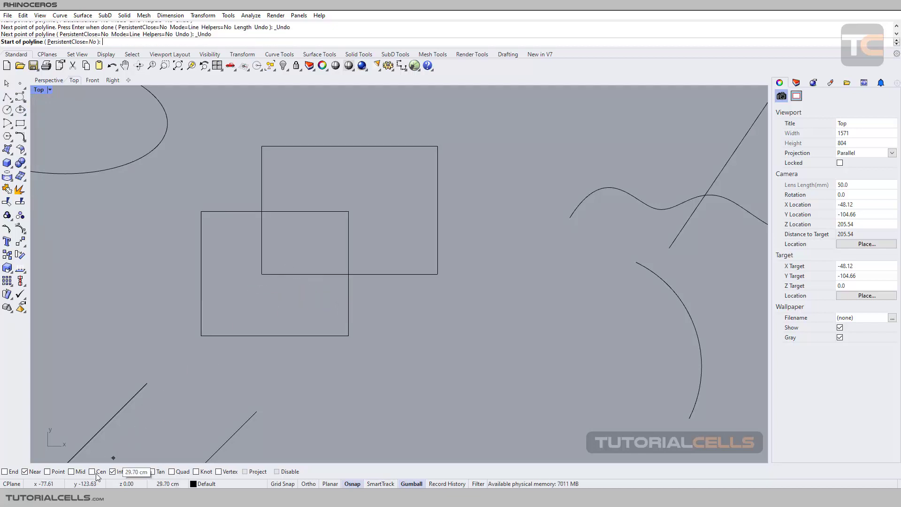
left_click(114, 472)
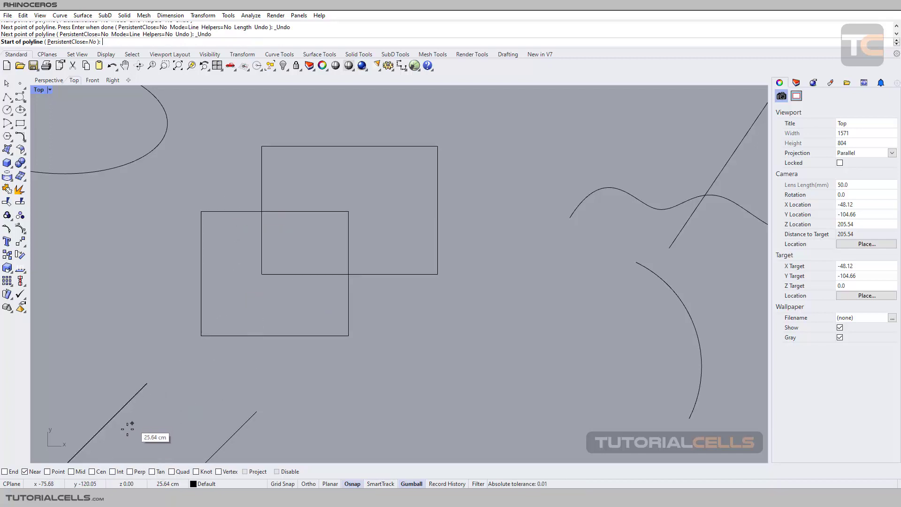
left_click(133, 472)
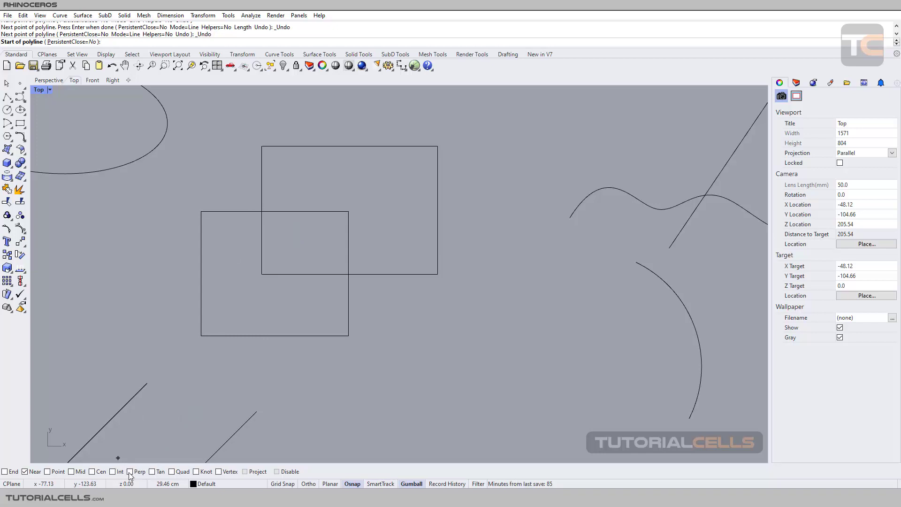
scroll(170, 424, "down", 4)
right_click_drag(203, 380, 224, 356)
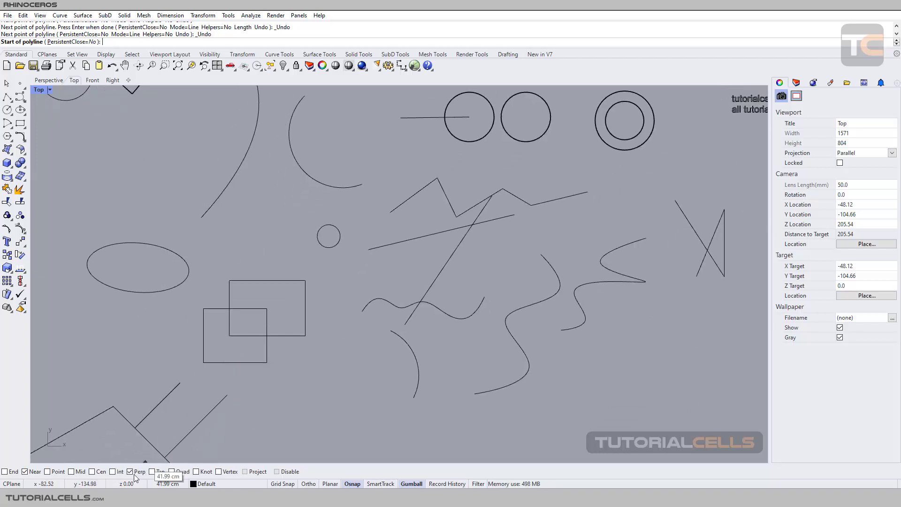
left_click(120, 473)
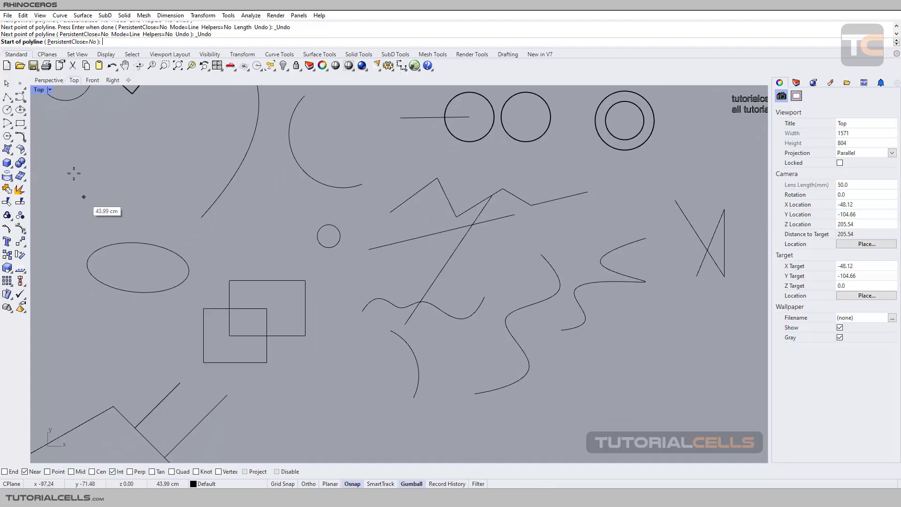
Examine the two crossing straight lines in the Perspective view from low and high angles
left_click(46, 81)
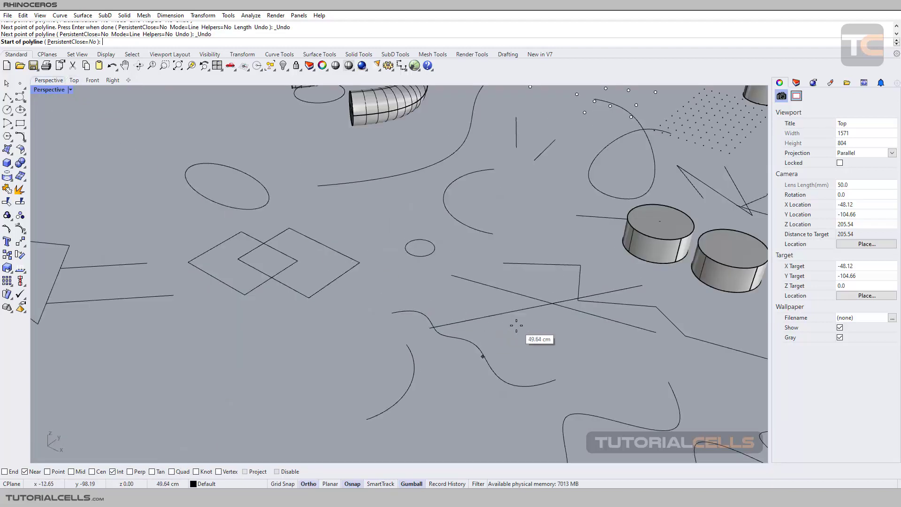
right_click_drag(517, 325, 429, 297, "shift")
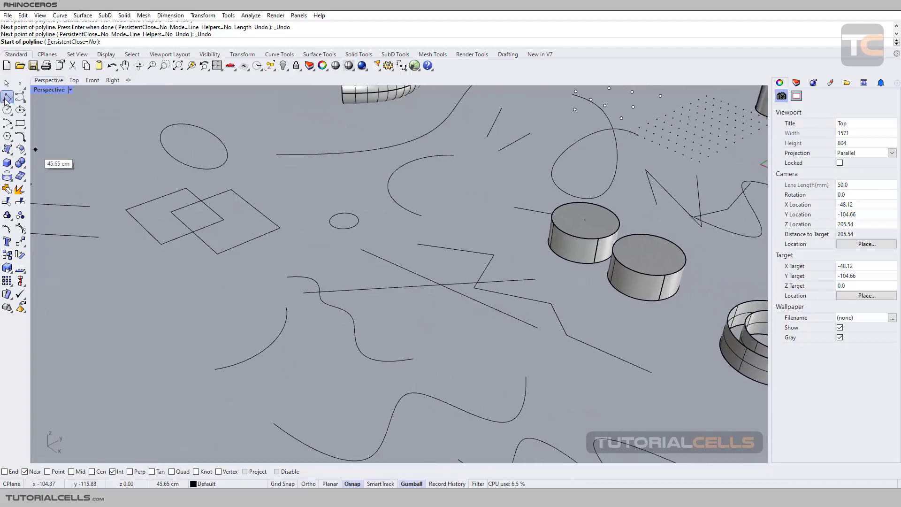
left_click(6, 97)
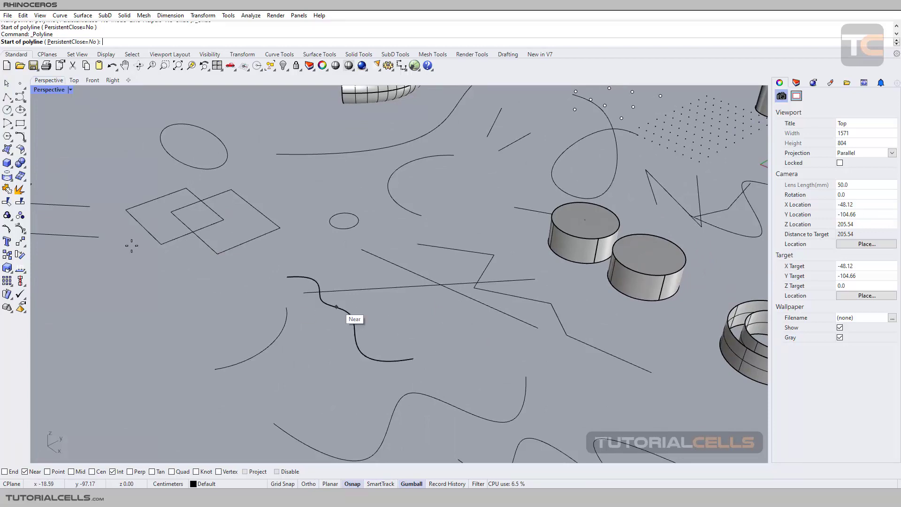
left_click(20, 83)
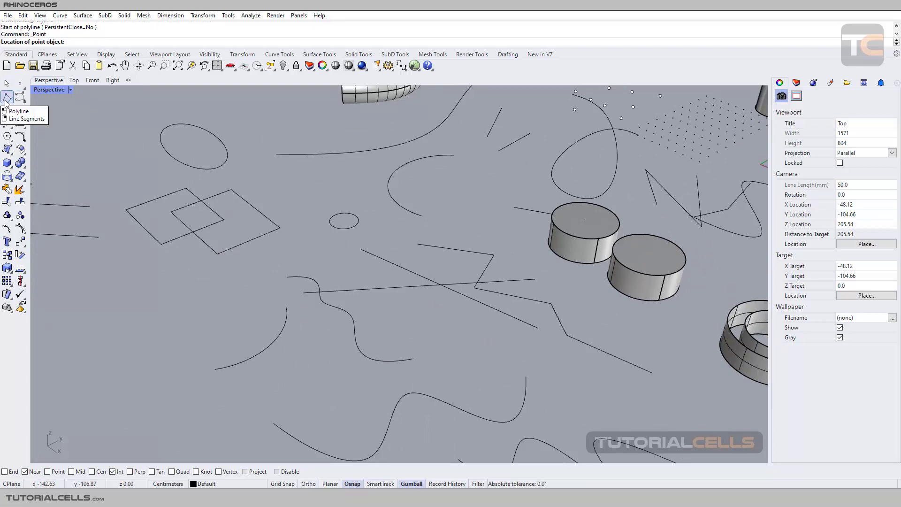
left_click(6, 97)
right_click_drag(403, 324, 369, 287)
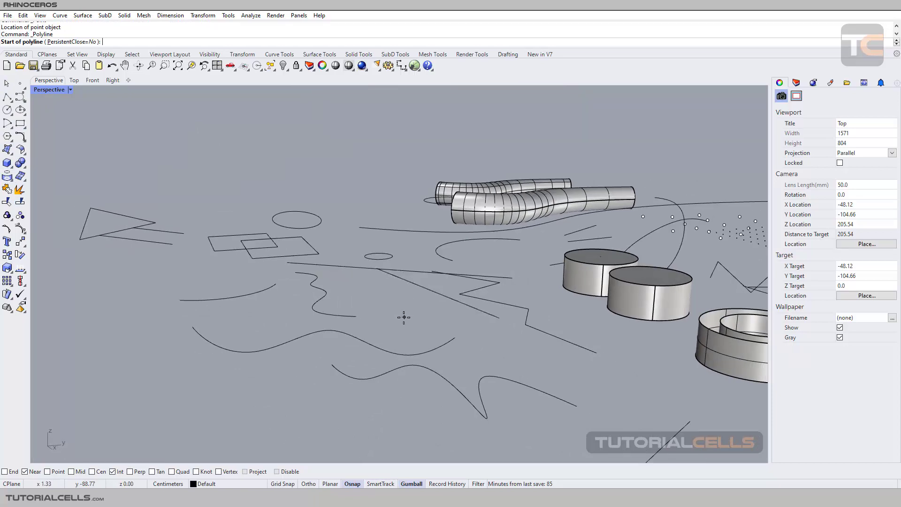
mouse_move(402, 316)
right_mouse_down()
mouse_move(396, 295)
mouse_move(413, 298)
mouse_move(435, 346)
mouse_move(427, 370)
mouse_move(386, 322)
mouse_move(394, 316)
mouse_move(410, 365)
mouse_move(415, 310)
right_mouse_up()
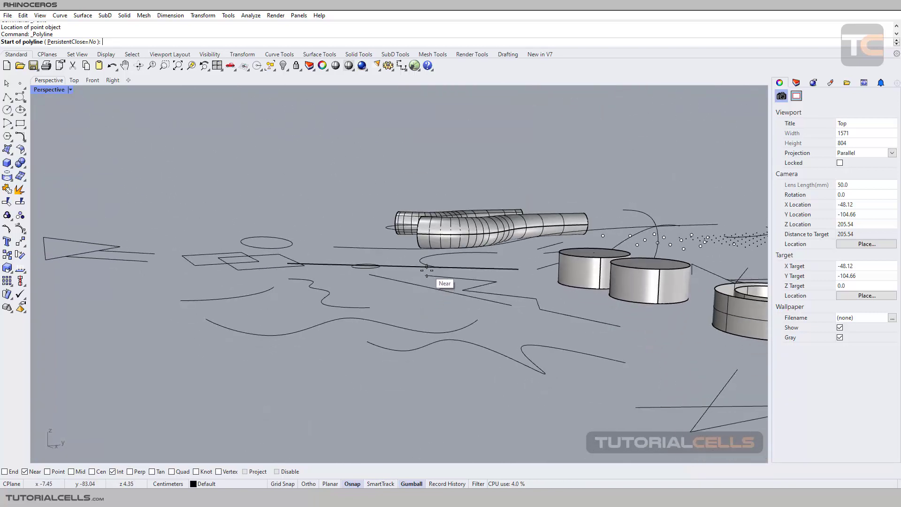
right_click_drag(424, 266, 495, 278)
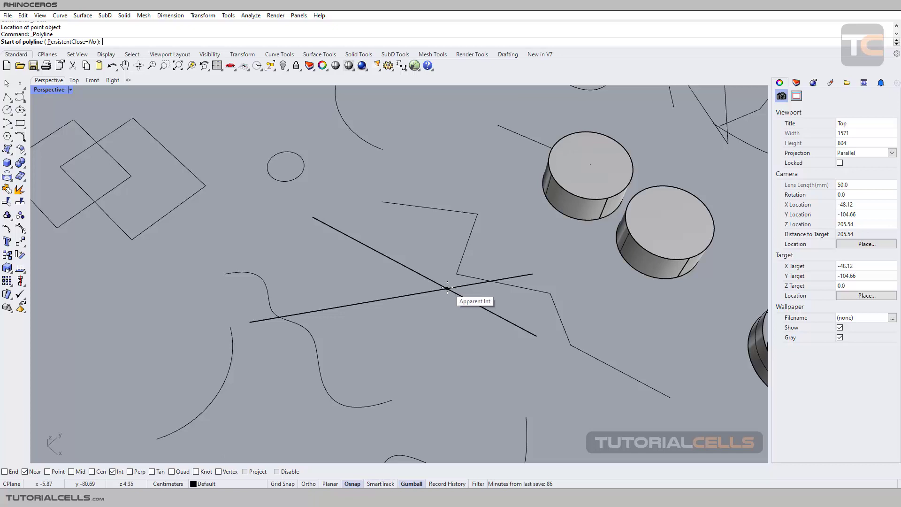
Draw a short polyline segment from the apparent intersection of the two crossing lines in the Perspective view using Int snapping, and delete it
left_click(448, 287)
left_click(447, 338)
key("Return")
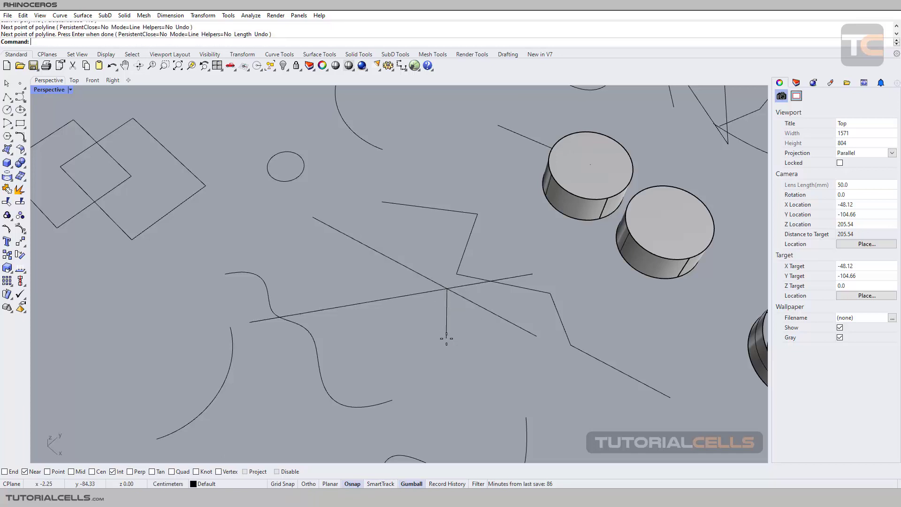
right_click_drag(462, 368, 433, 332)
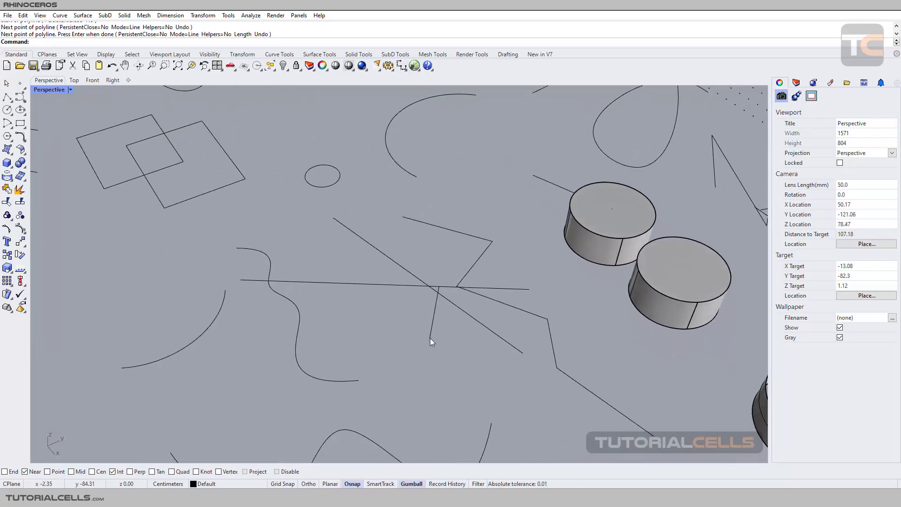
key("Return")
left_click(431, 337)
key("Delete")
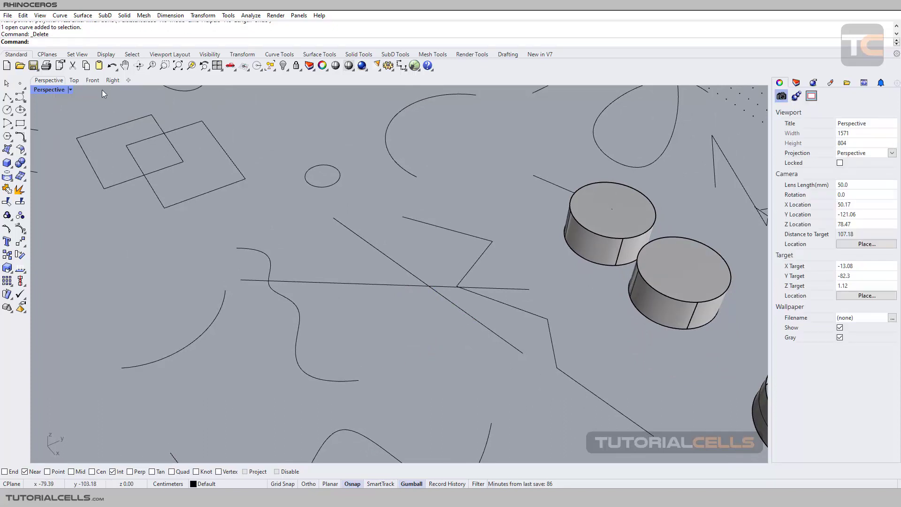
Return to the Top view, turn off Int snapping and turn on Perp snapping, keeping Near active
left_click(74, 81)
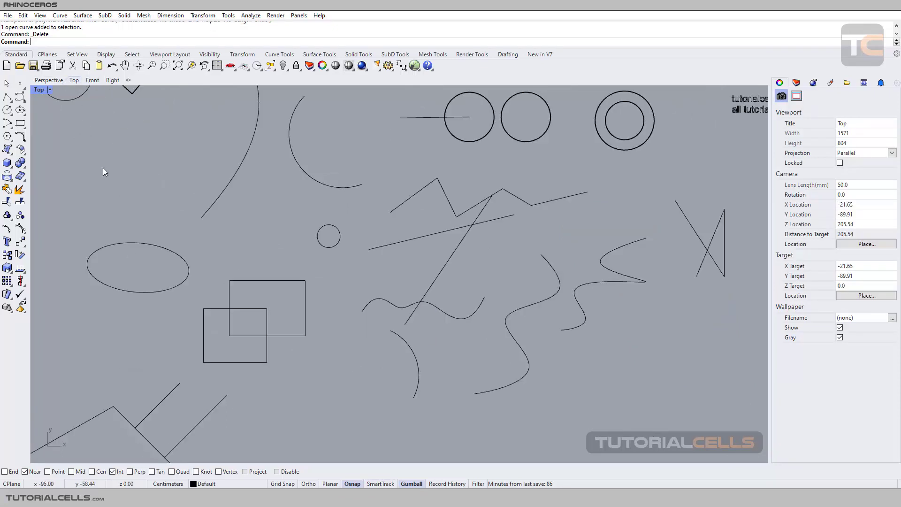
left_click(137, 472)
right_click_drag(326, 333, 363, 346)
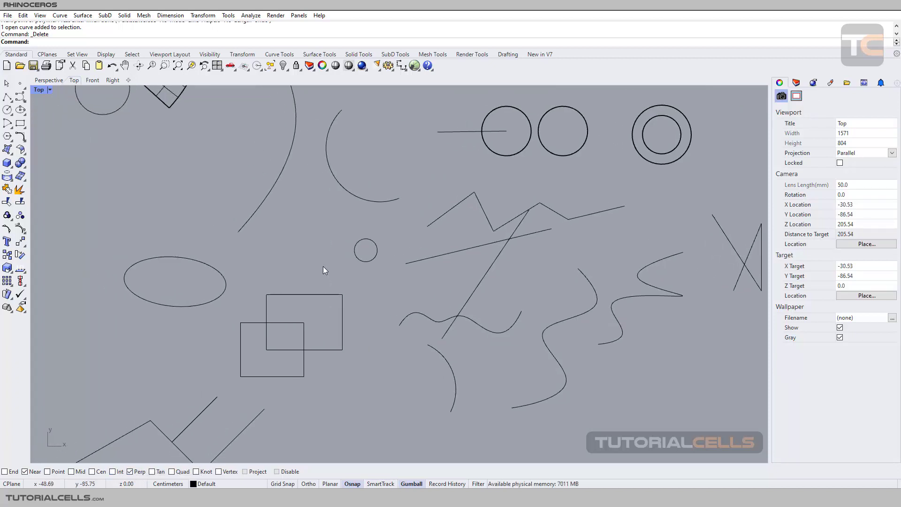
Draw a polyline segment about 17.5 cm long from open space perpendicular to the open arc above the small circle using Perp snapping
left_click(7, 97)
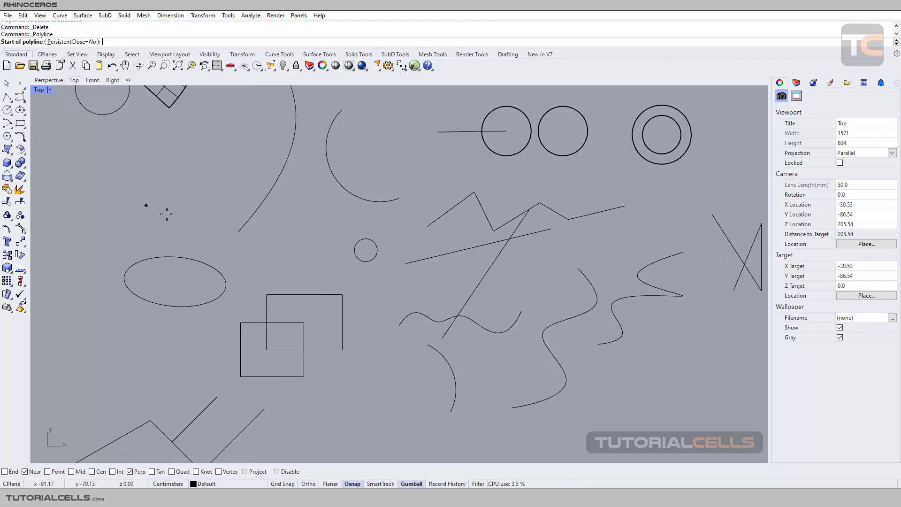
scroll(184, 207, "down", 3)
right_click_drag(242, 215, 261, 242)
scroll(257, 238, "up", 4)
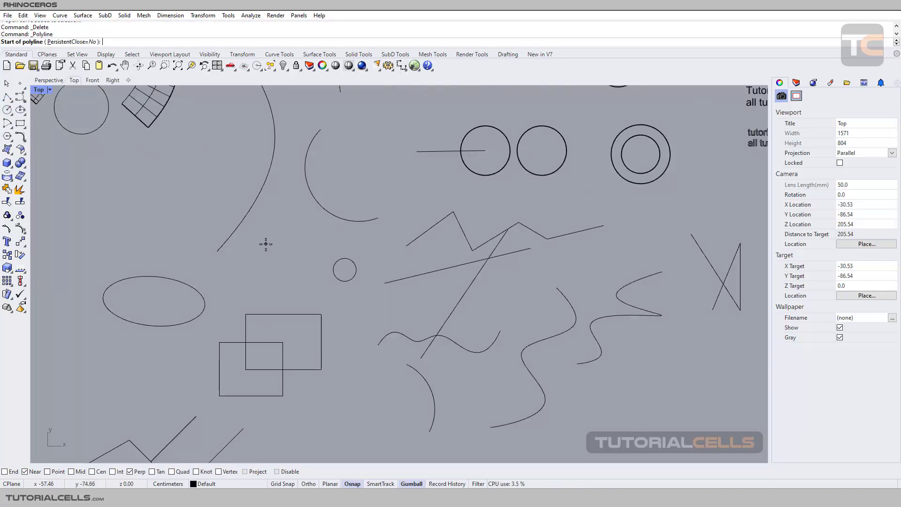
left_click(266, 254)
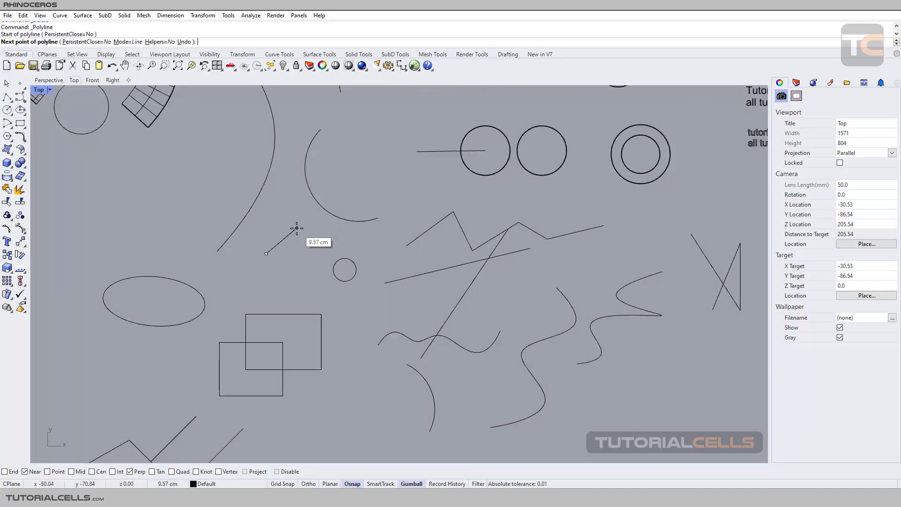
right_click_drag(303, 247, 283, 321)
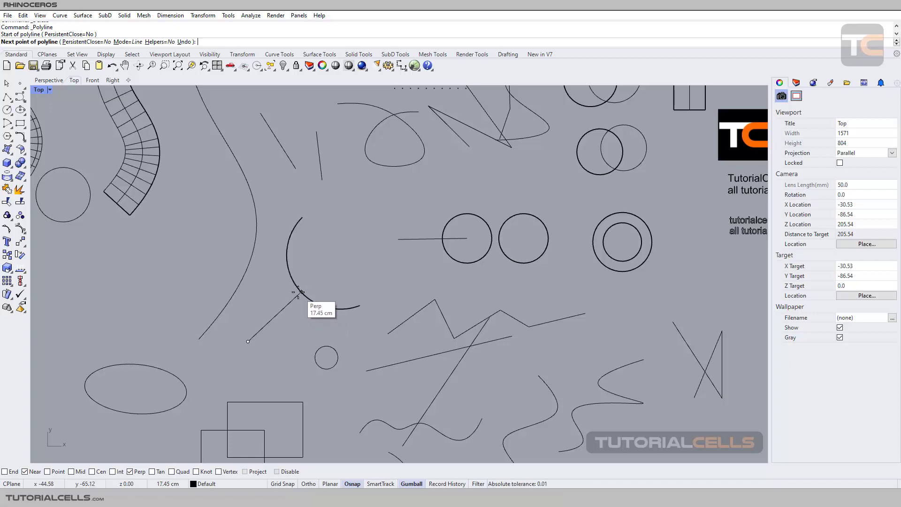
left_click(299, 292)
key("Return")
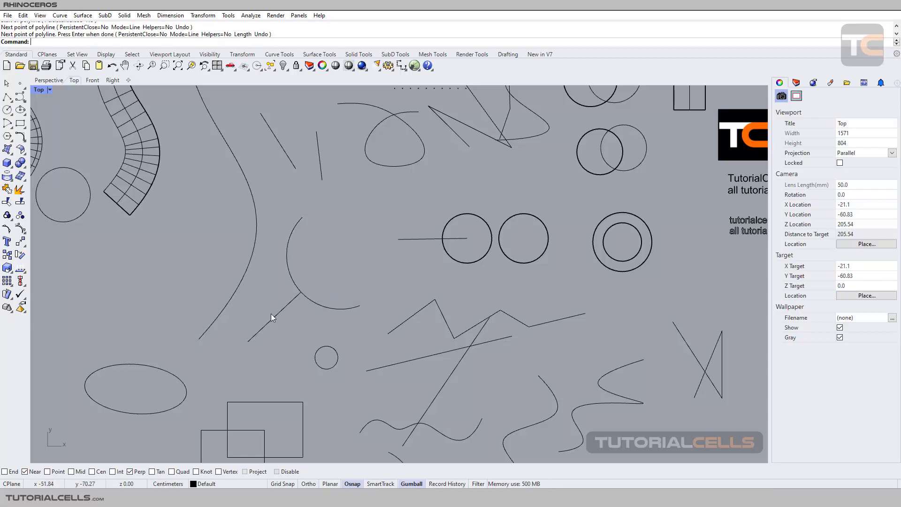
Draw a vertical polyline segment about 6 cm long from open space perpendicular to the larger overlapping rectangle's upper edge using Perp snapping
right_click_drag(264, 369, 294, 304)
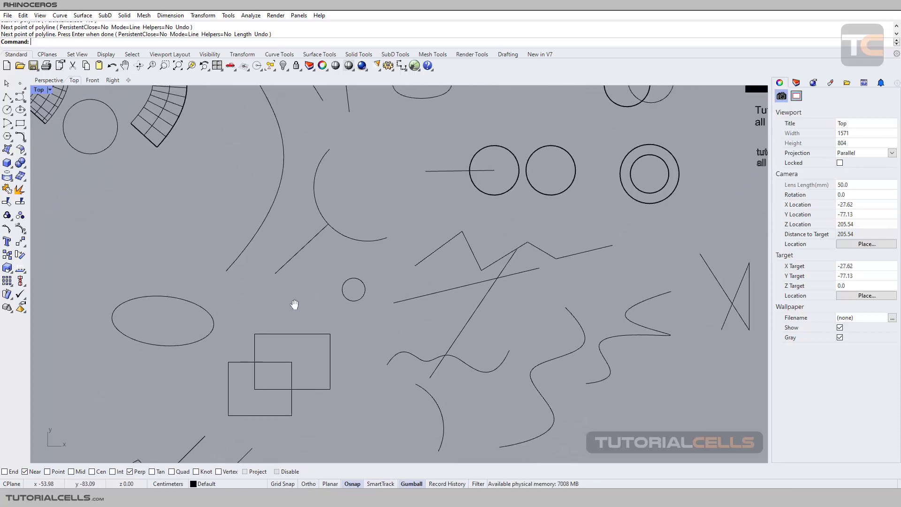
key("Return")
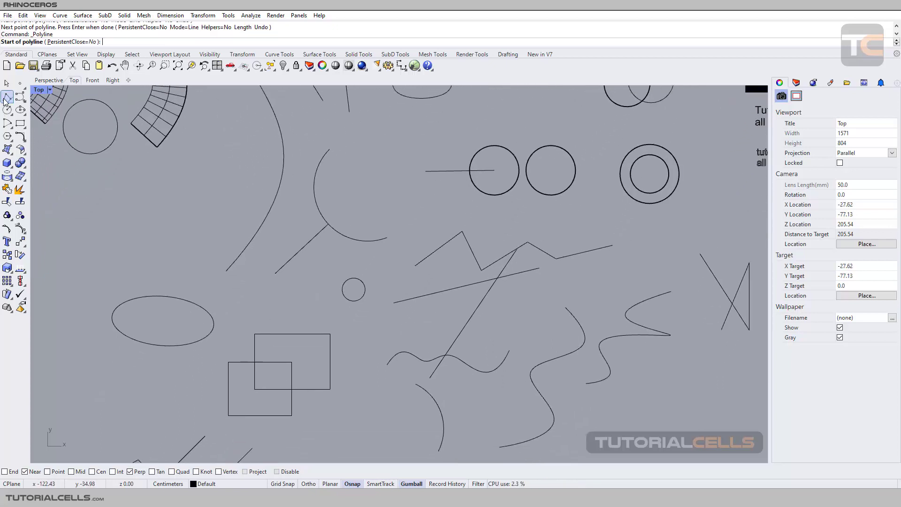
left_click(284, 299)
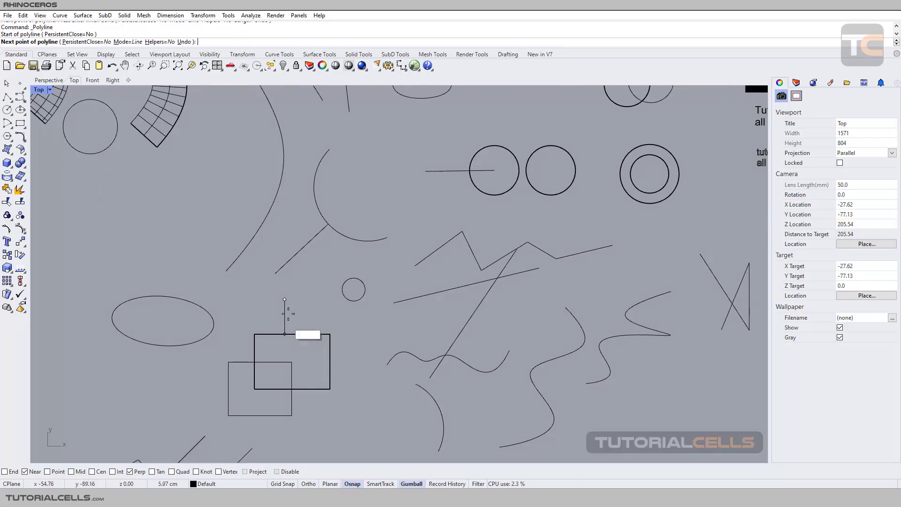
left_click(279, 337)
key("Return")
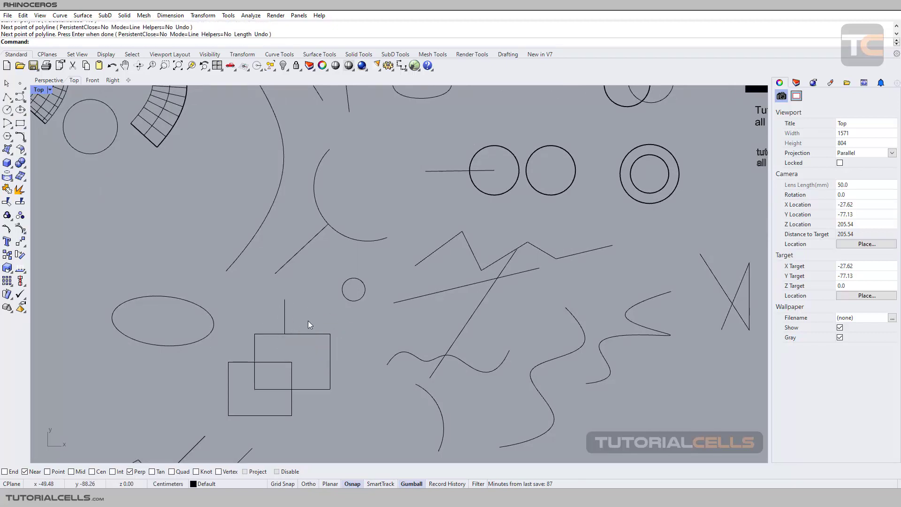
In the Perspective view, draw a polyline from open space perpendicular to the wide rectangular surface's edge, along that edge, and across to the opposite edge
left_click(47, 81)
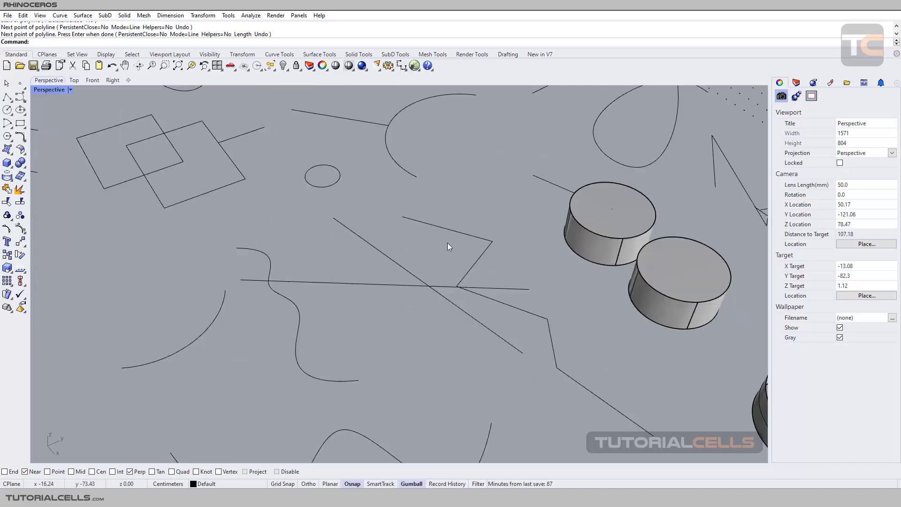
right_click_drag(447, 243, 303, 233, "shift")
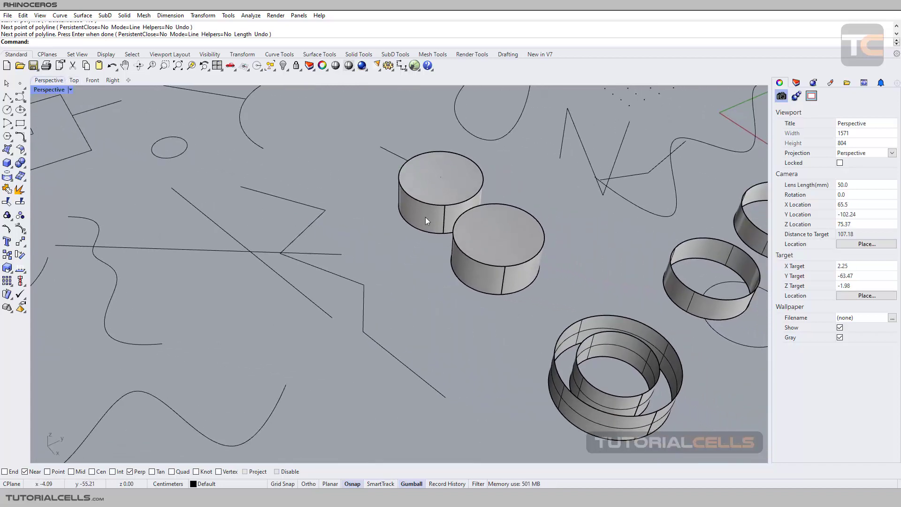
right_click_drag(461, 275, 229, 247, "shift")
mouse_move(493, 250)
right_mouse_down("shift")
mouse_move(386, 243)
mouse_move(277, 210)
right_mouse_up("shift")
mouse_move(553, 200)
right_mouse_down("shift")
mouse_move(587, 208)
mouse_move(582, 197)
right_mouse_up("shift")
right_click_drag(578, 136, 391, 317, "shift")
scroll(397, 283, "up", 2)
right_click_drag(399, 283, 422, 273, "shift")
right_click_drag(402, 305, 423, 250)
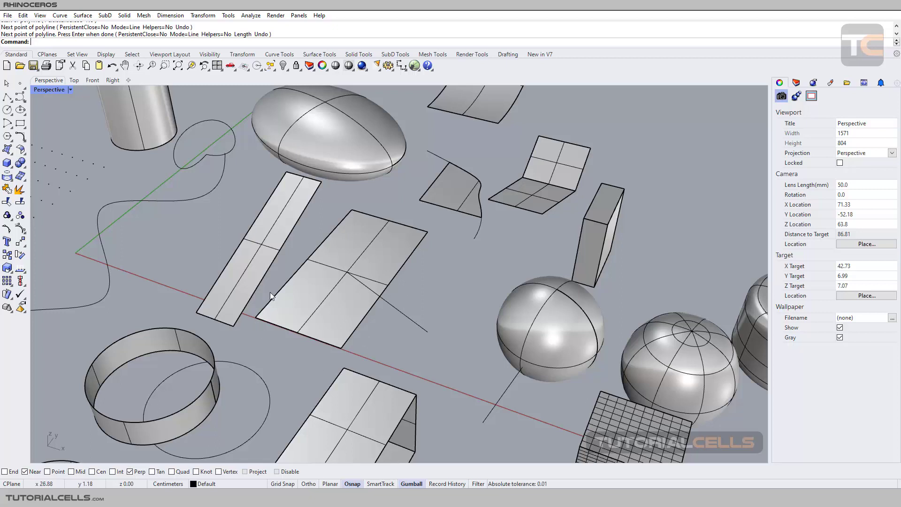
left_click(7, 97)
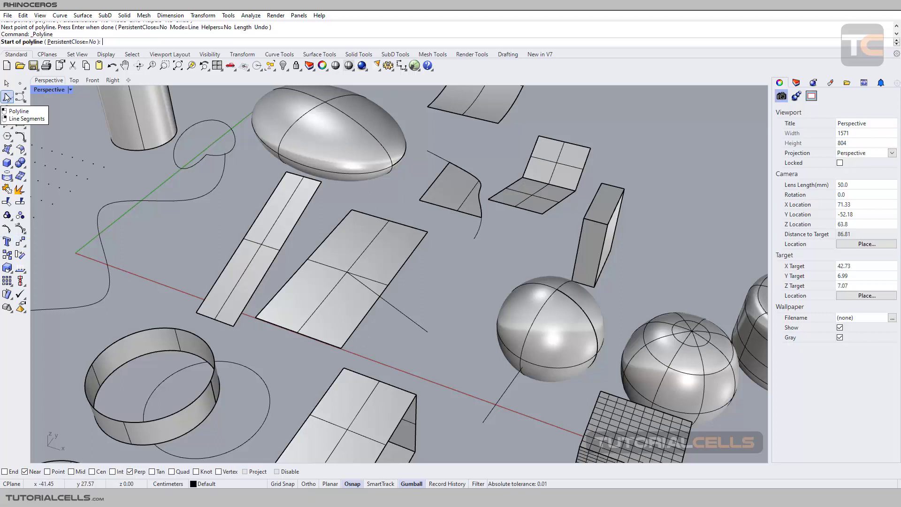
left_click(469, 282)
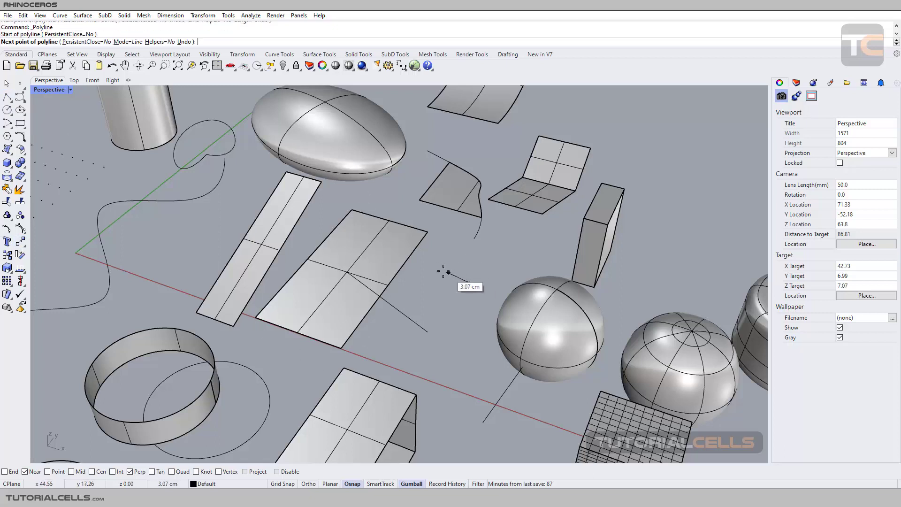
left_click(406, 263)
left_click(394, 276)
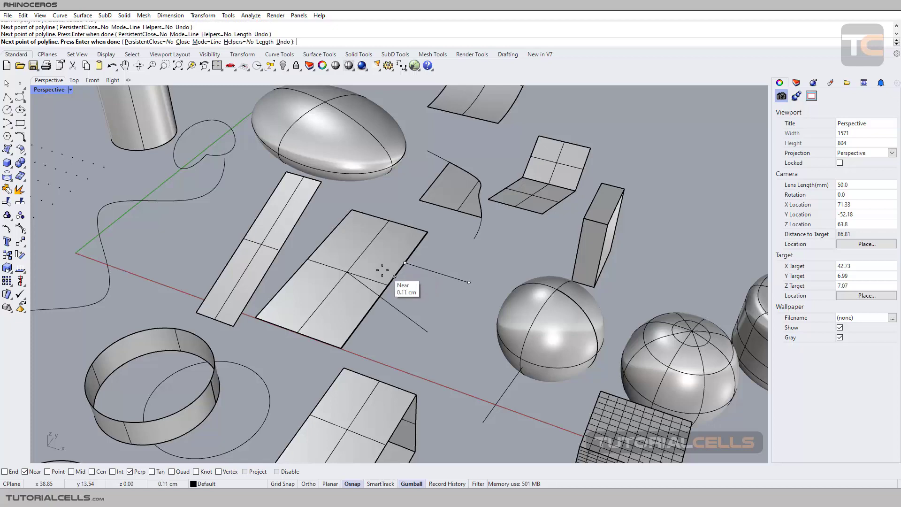
left_click(317, 256)
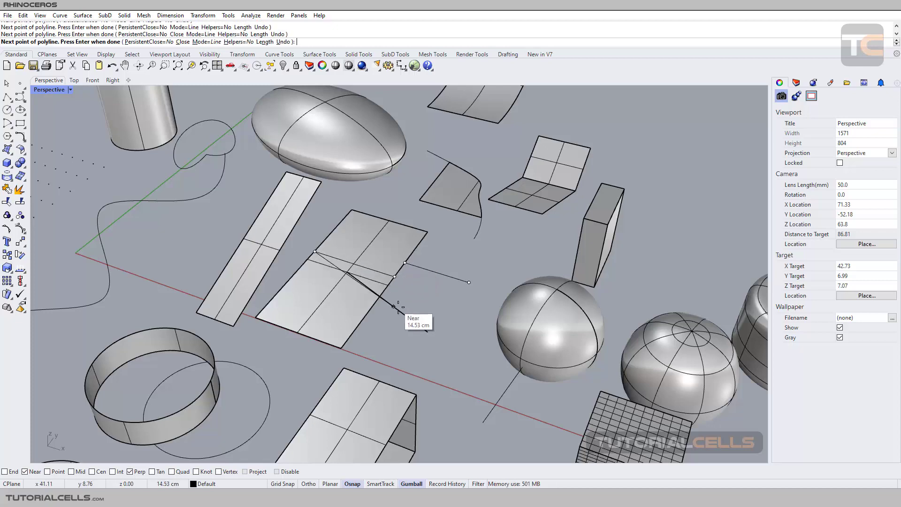
key("Return")
Turn off Perp snapping and turn on Tan snapping, keeping Near active
right_click_drag(415, 296, 405, 295)
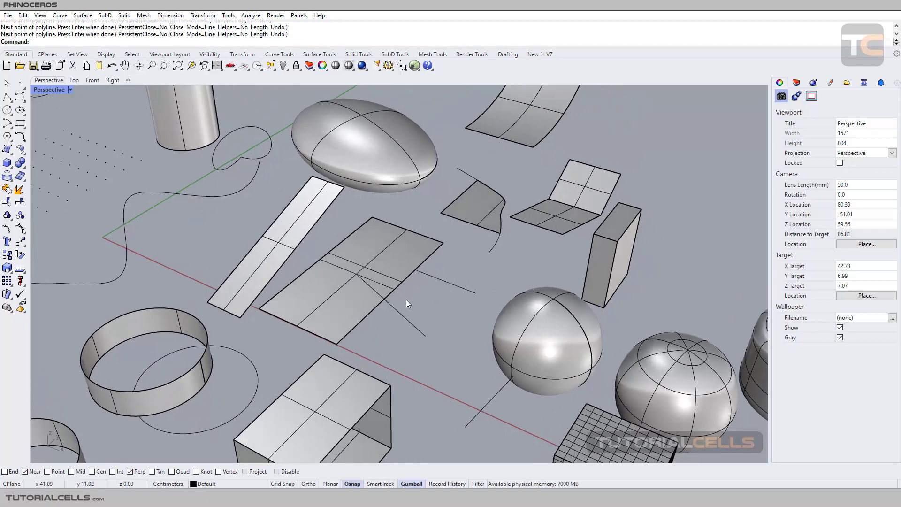
scroll(385, 326, "down", 8)
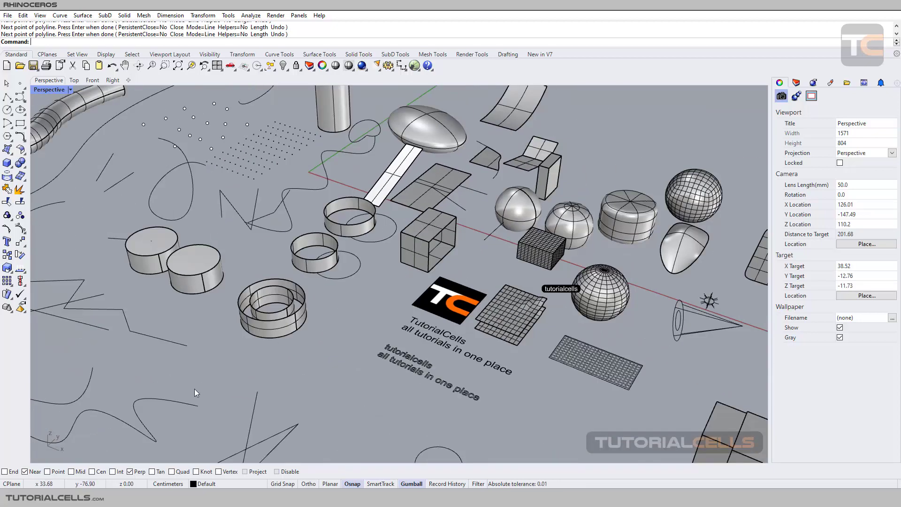
left_click(130, 472)
left_click(153, 472)
right_click_drag(233, 304, 418, 257, "shift")
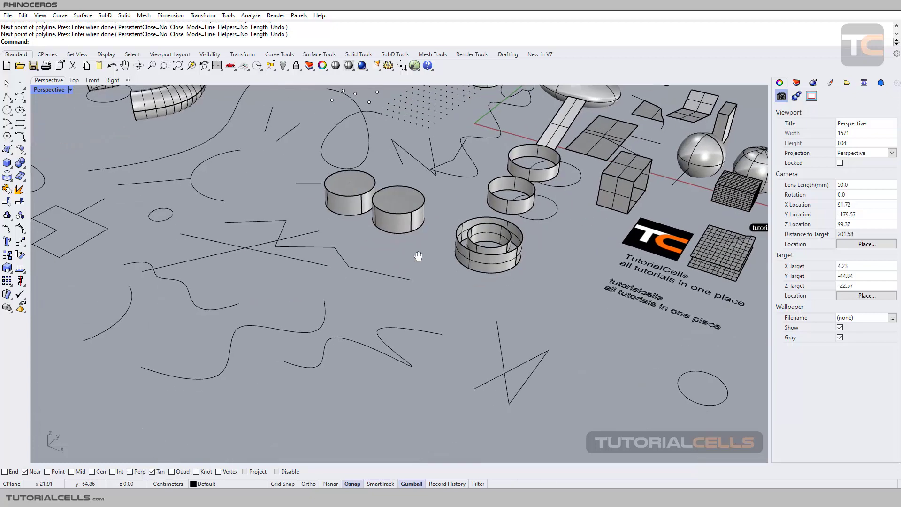
In the Top view, draw a polyline segment from open space tangent to the ellipse's upper side using Tan snapping
left_click(25, 98)
left_click(74, 80)
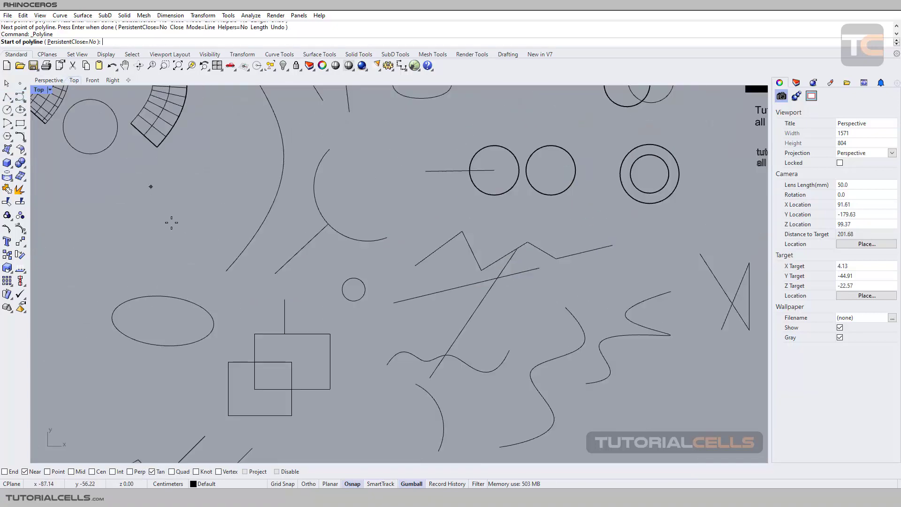
right_click_drag(180, 265, 177, 245)
left_click(158, 237)
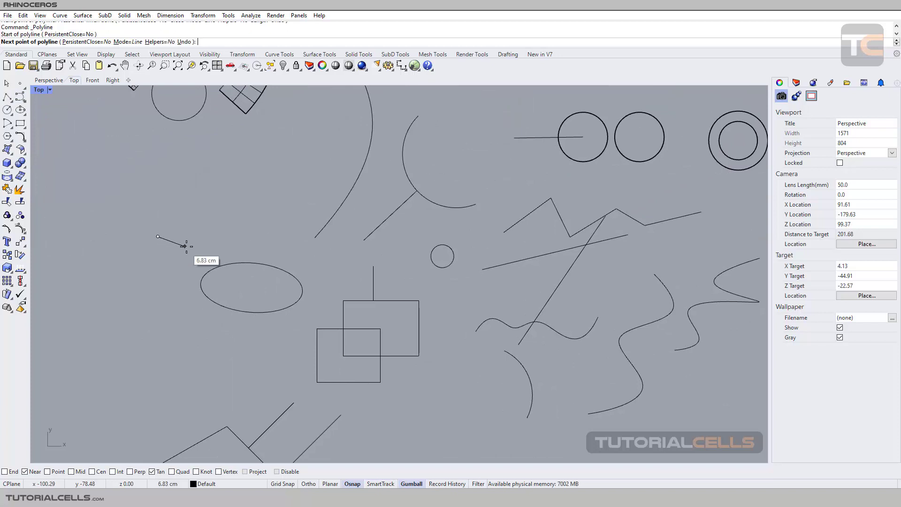
key("Escape")
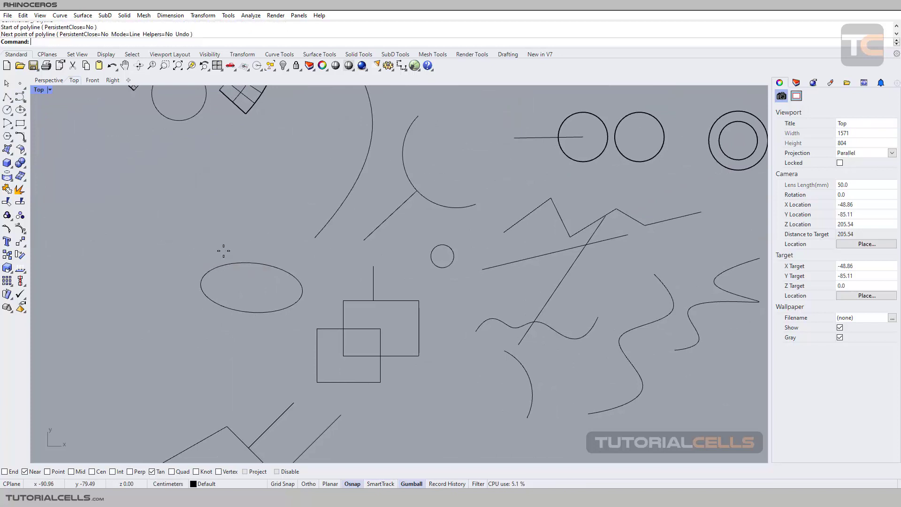
key("Return")
left_click(147, 258)
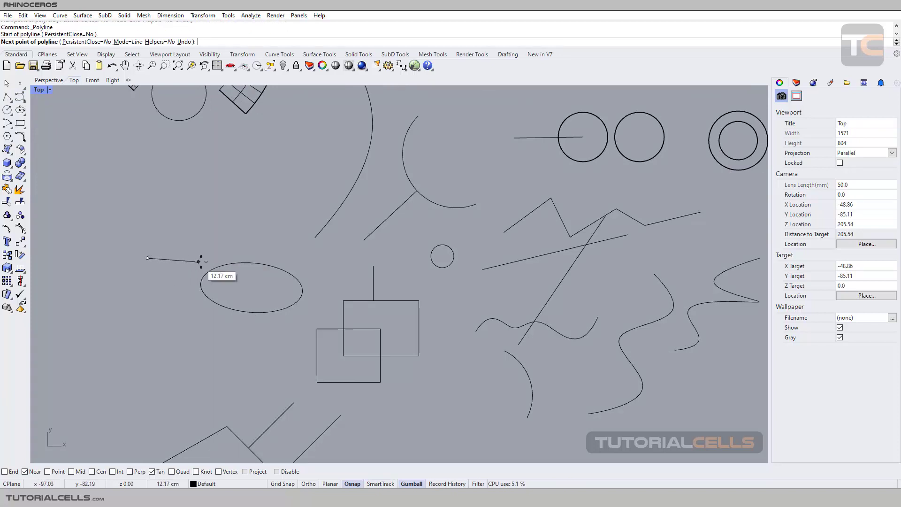
left_click(253, 263)
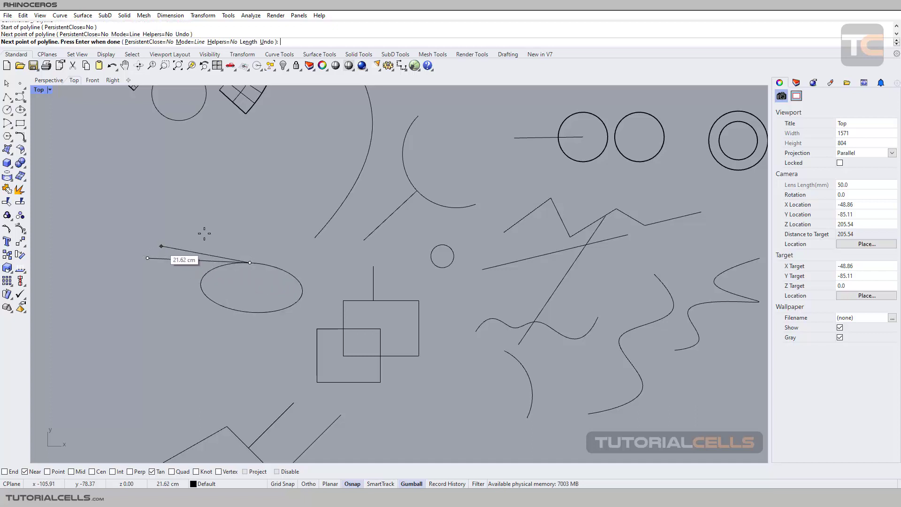
key("Return")
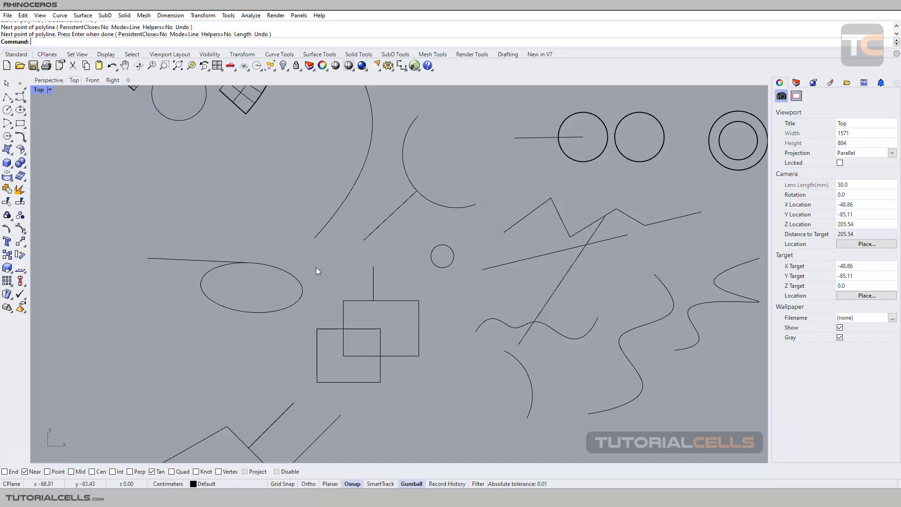
Draw a polyline segment from open space above the open arc, ending tangent to the arc using Tan snapping
right_click_drag(325, 252, 245, 282)
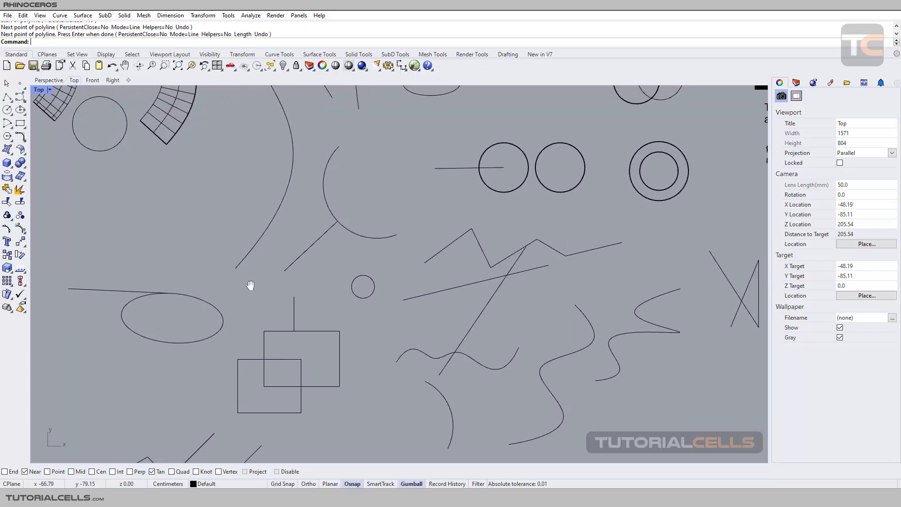
right_click(317, 116)
left_click(317, 116)
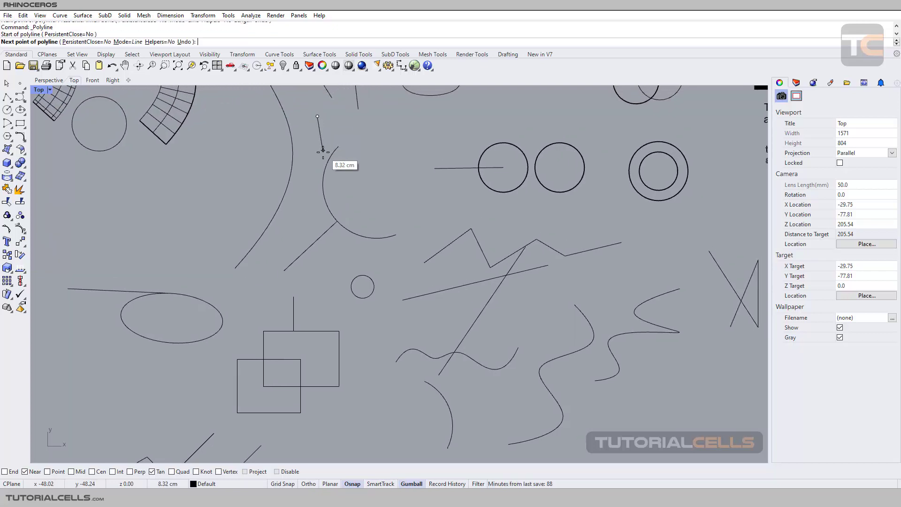
left_click(319, 185)
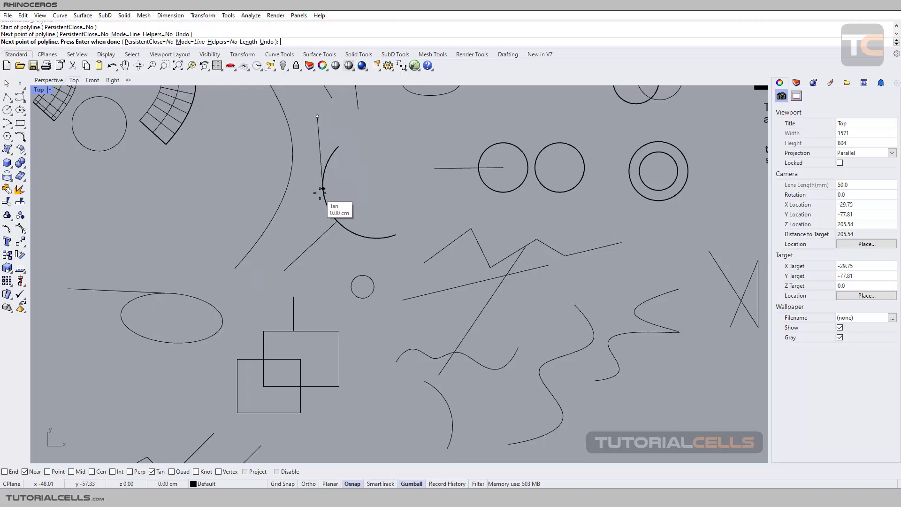
key("Return")
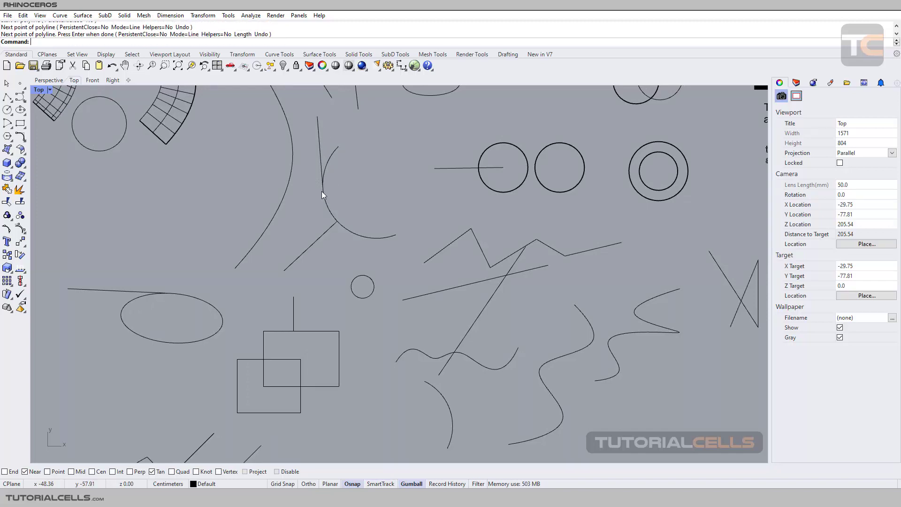
Turn off Tan snapping and turn on Quad snapping, keeping Near active
scroll(333, 185, "down", 5)
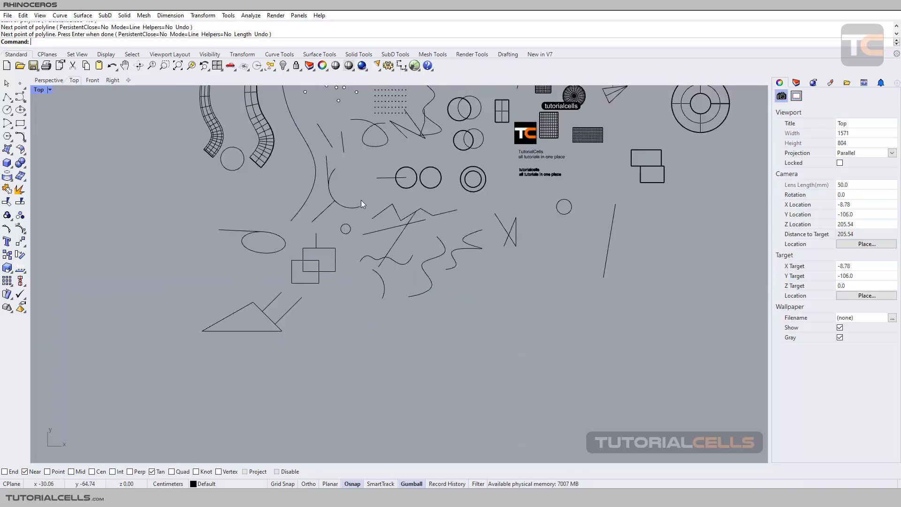
left_click(160, 472)
left_click(172, 472)
Delete the tangent segment and the perpendicular segment attached to the open arc
right_click_drag(179, 312, 323, 365)
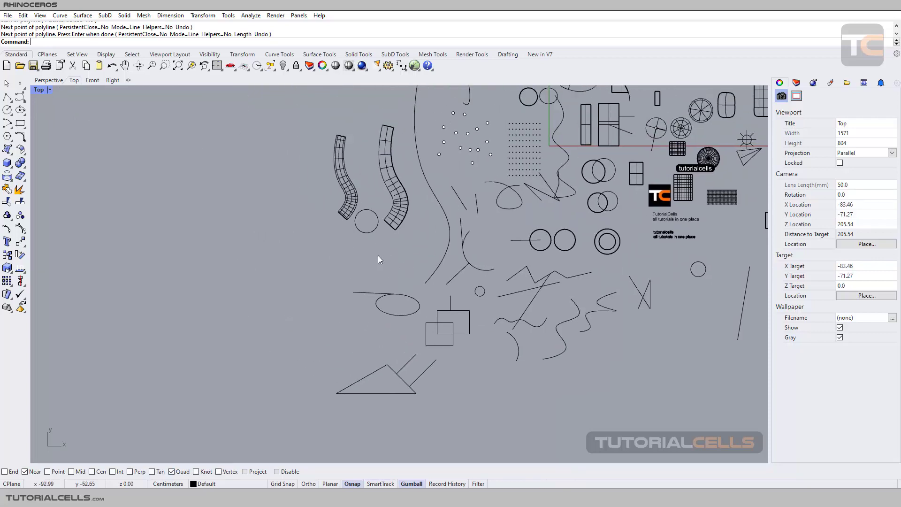
scroll(369, 220, "up", 5)
scroll(305, 252, "down", 3)
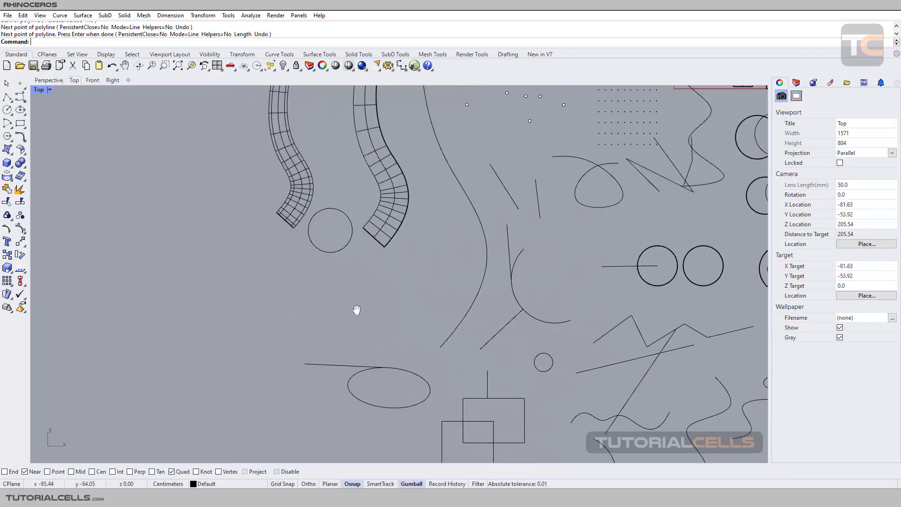
right_click_drag(356, 309, 346, 306)
scroll(320, 227, "up", 3)
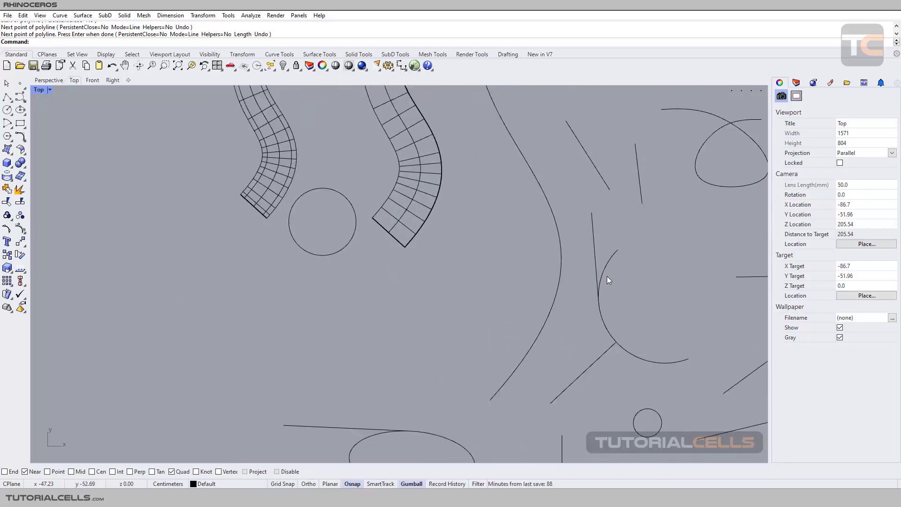
left_click(594, 245)
key("Delete")
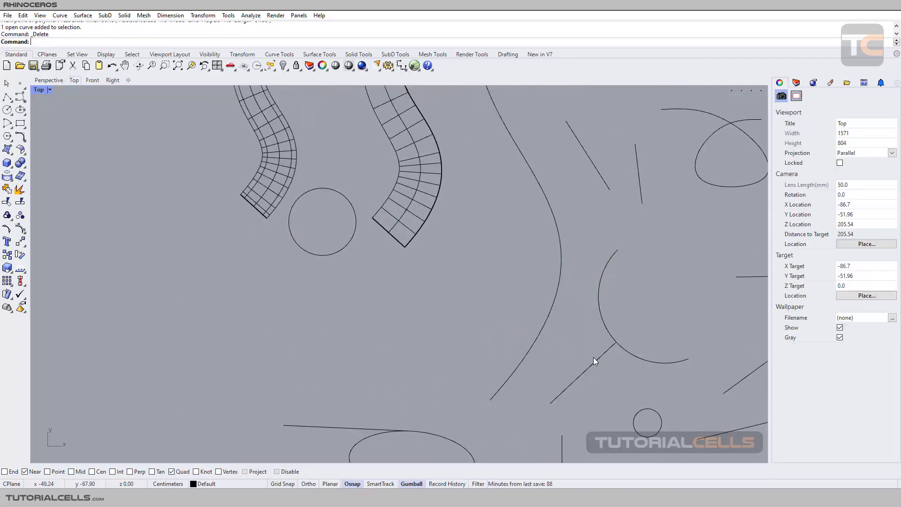
Draw a closed diamond-shaped polyline through the four quadrant points of the circle between the two curved mesh strips using Quad snapping
scroll(321, 199, "up", 2)
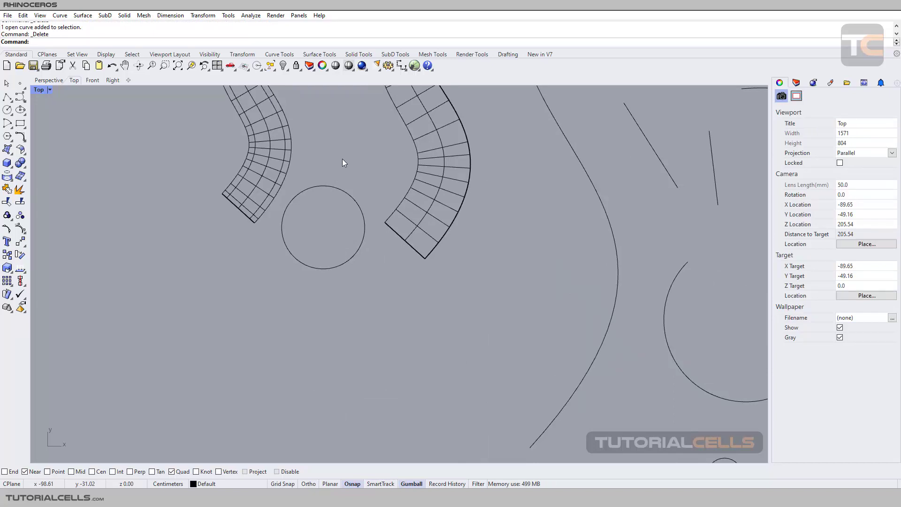
left_click(7, 98)
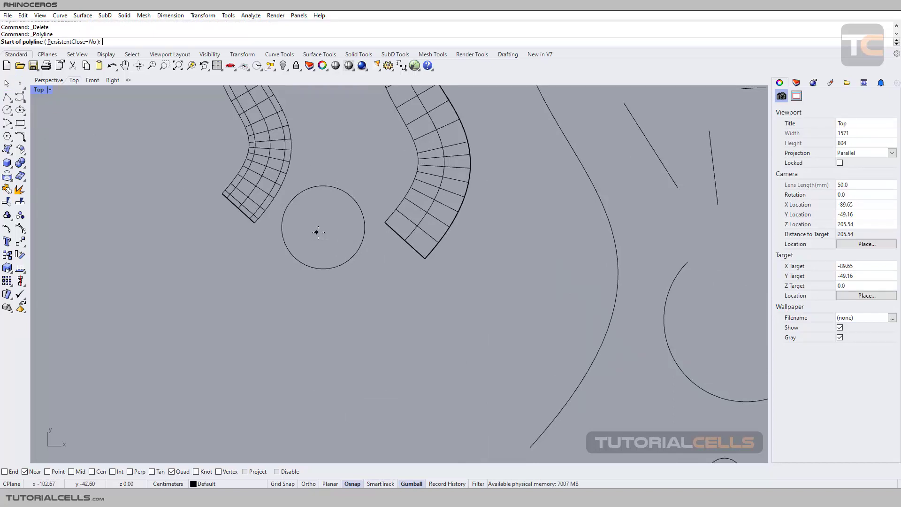
left_click(324, 186)
left_click(366, 228)
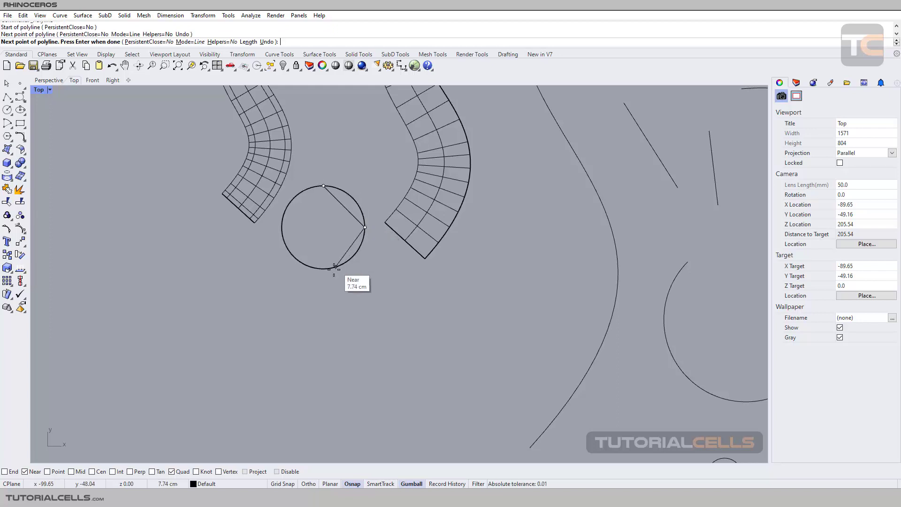
left_click(324, 269)
left_click(281, 227)
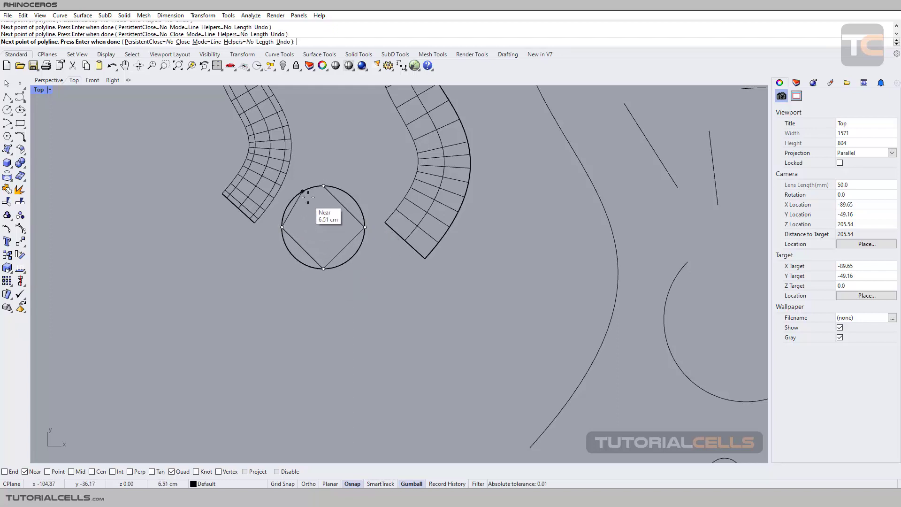
left_click(325, 187)
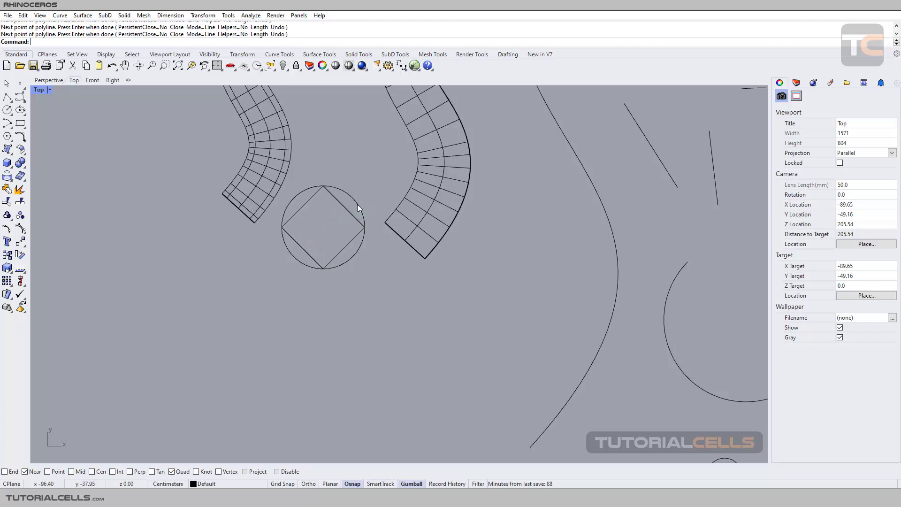
Delete the diamond-shaped polyline inside the circle, keeping the circle itself
left_click(351, 261)
left_click(353, 162)
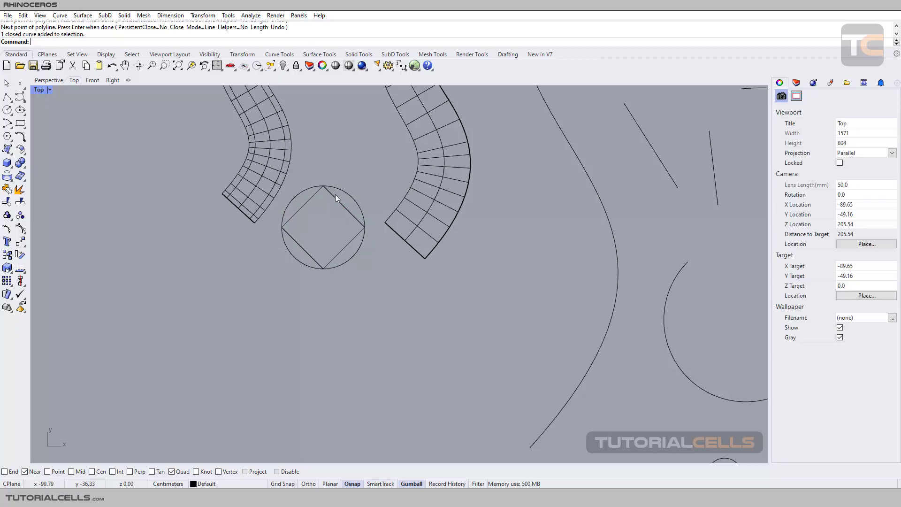
left_click(335, 200)
key("Delete")
Draw a closed polyline through the ellipse's four quadrant points using Quad snapping, and delete it
scroll(327, 216, "down", 5)
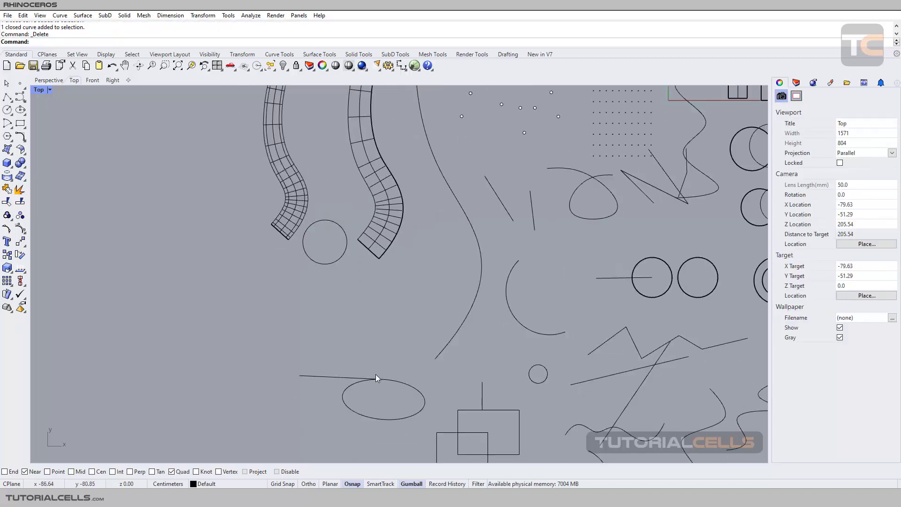
right_click_drag(375, 379, 362, 283)
scroll(364, 294, "up", 4)
type("polyline")
key("Return")
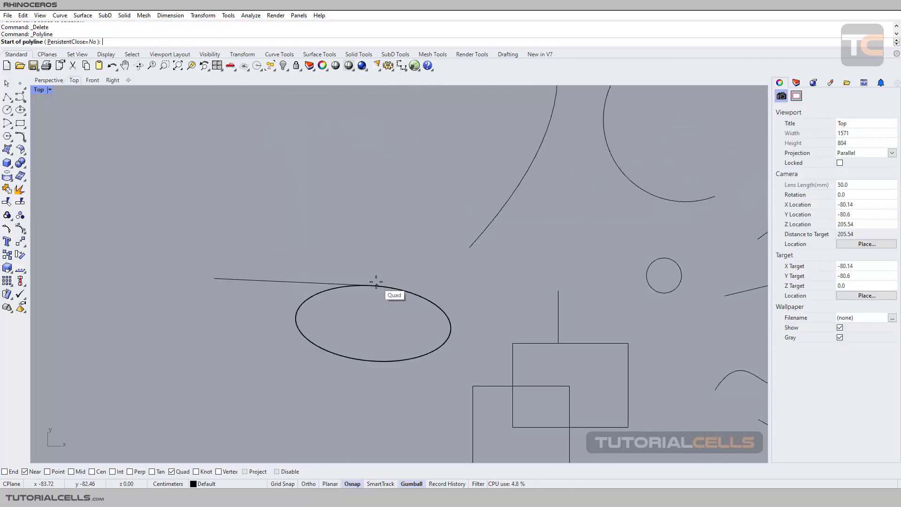
left_click(376, 286)
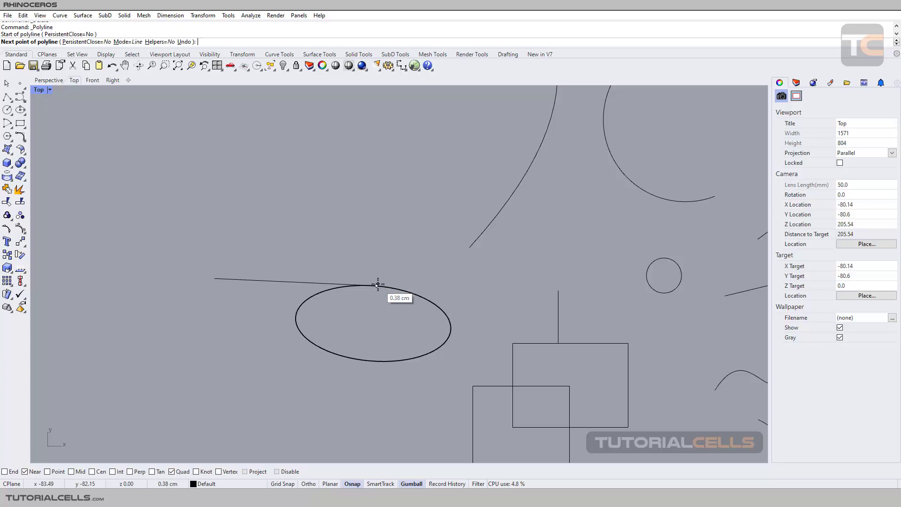
left_click(451, 329)
left_click(371, 361)
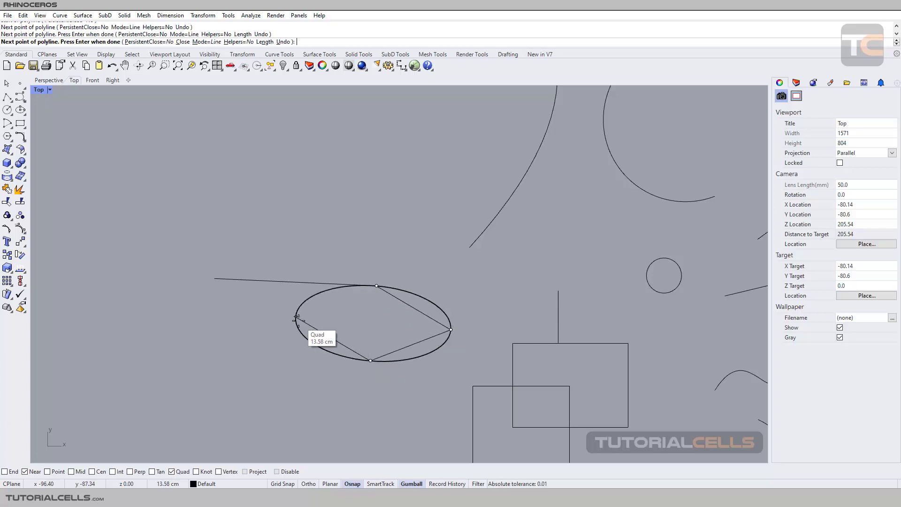
left_click(296, 319)
left_click(377, 286)
left_click(412, 303)
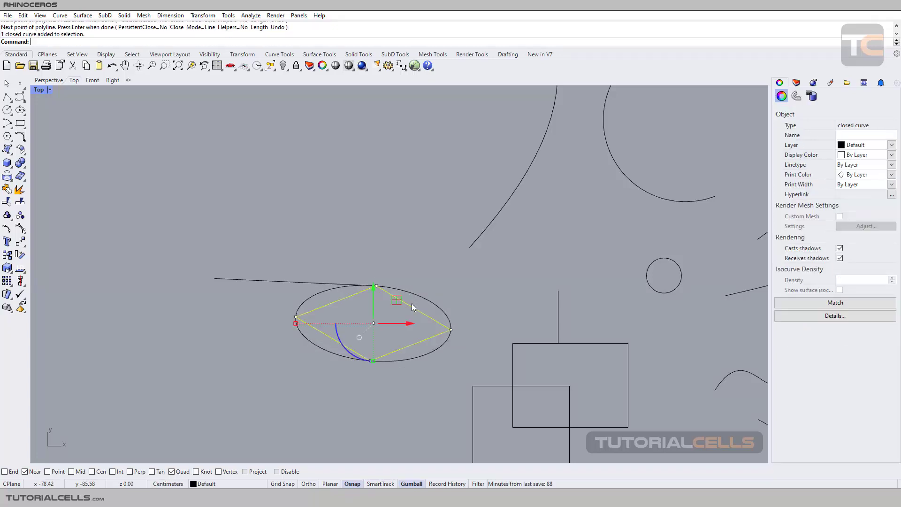
key("Delete")
Draw a polyline segment between the two quadrant points of the open arc using Quad snapping
right_click_drag(454, 301, 272, 358)
scroll(272, 358, "down", 4)
scroll(342, 278, "up", 3)
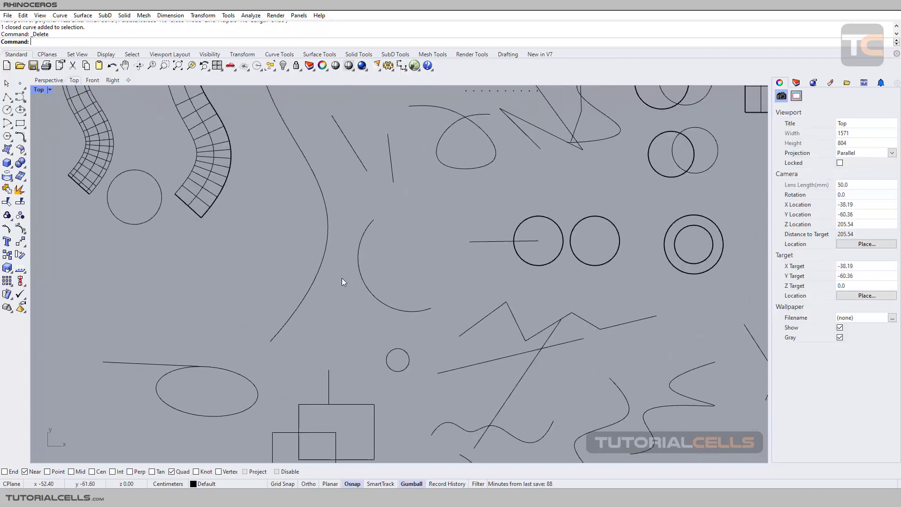
key("Return")
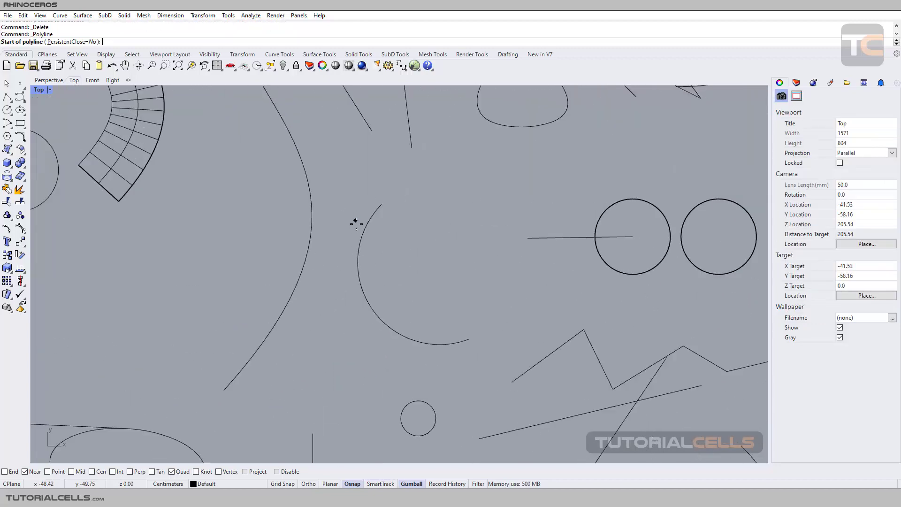
left_click(358, 262)
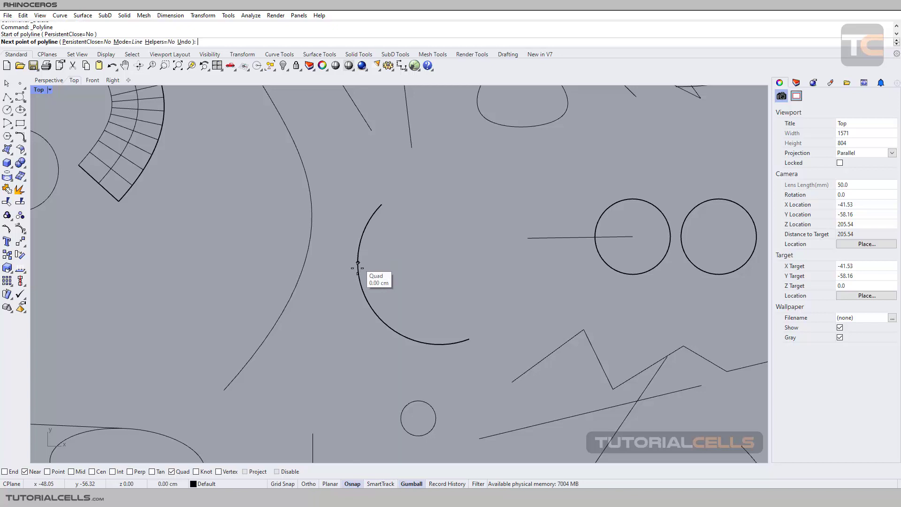
left_click(438, 344)
key("Return")
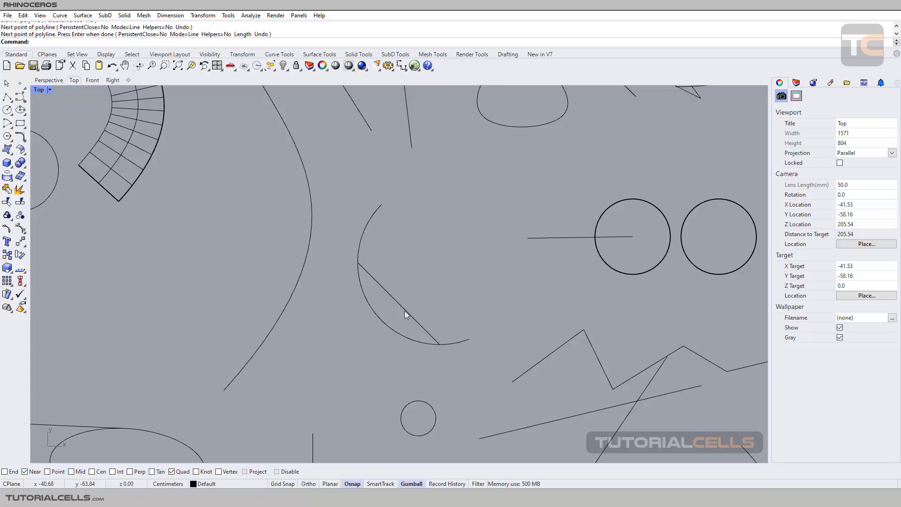
Delete the segment joining the open arc's two quadrant points
left_click(405, 314)
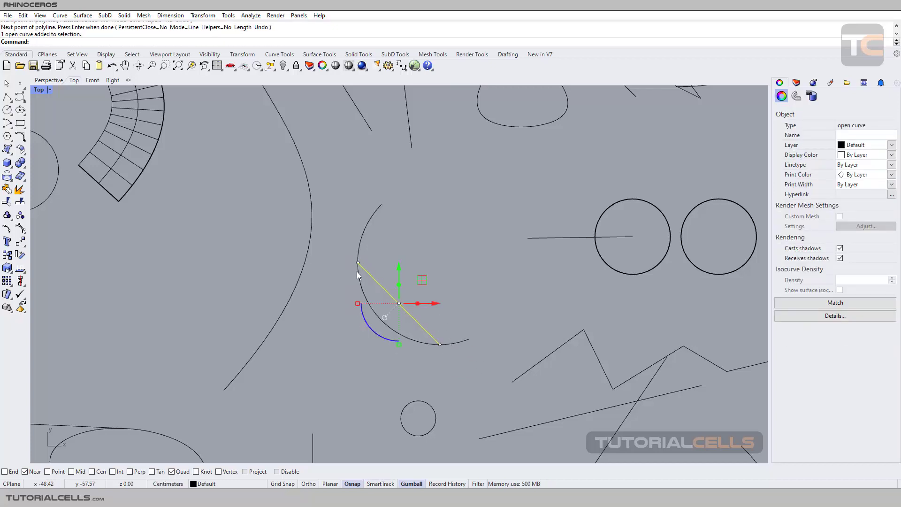
key("Delete")
scroll(359, 278, "down", 5)
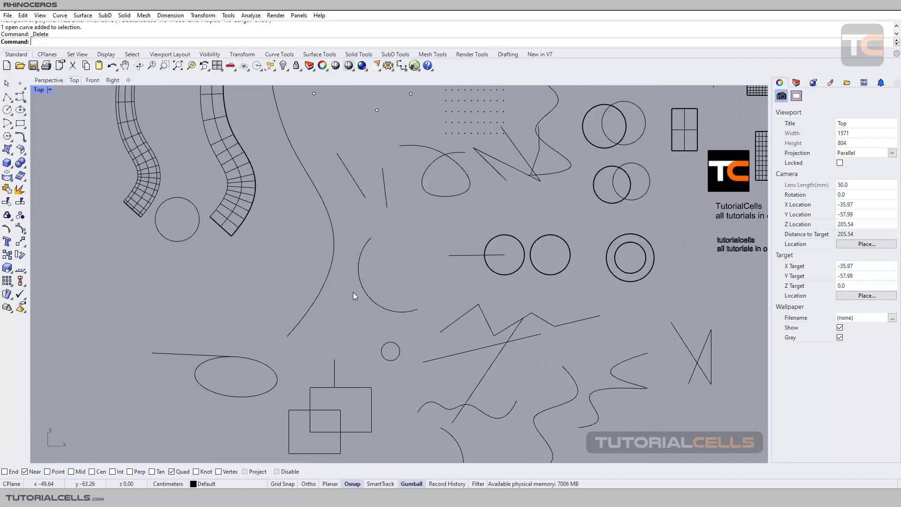
Replace the Quad object snap with Knot and select the S-shaped curve below the zigzag lines to examine its control points
left_click(180, 472)
left_click(197, 472)
scroll(252, 311, "down", 8)
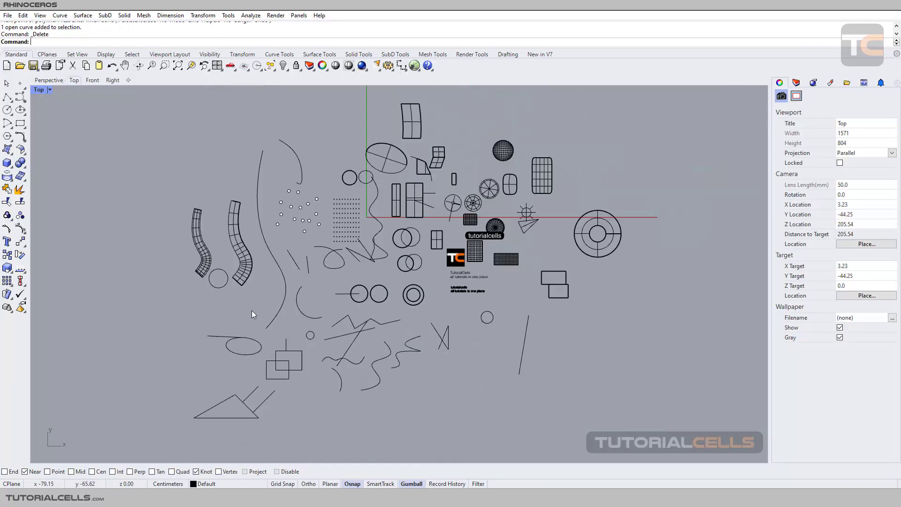
right_click_drag(274, 296, 286, 272)
scroll(285, 272, "up", 2)
scroll(425, 362, "up", 5)
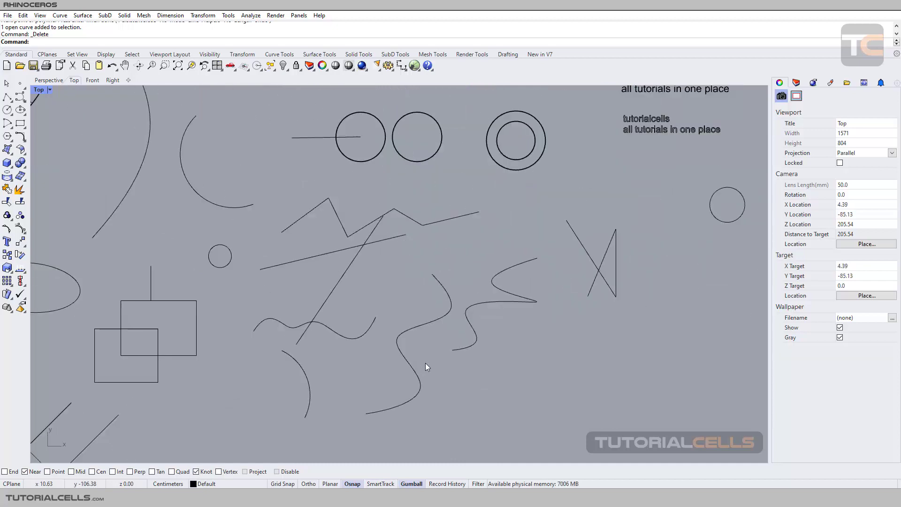
right_click_drag(425, 363, 399, 280)
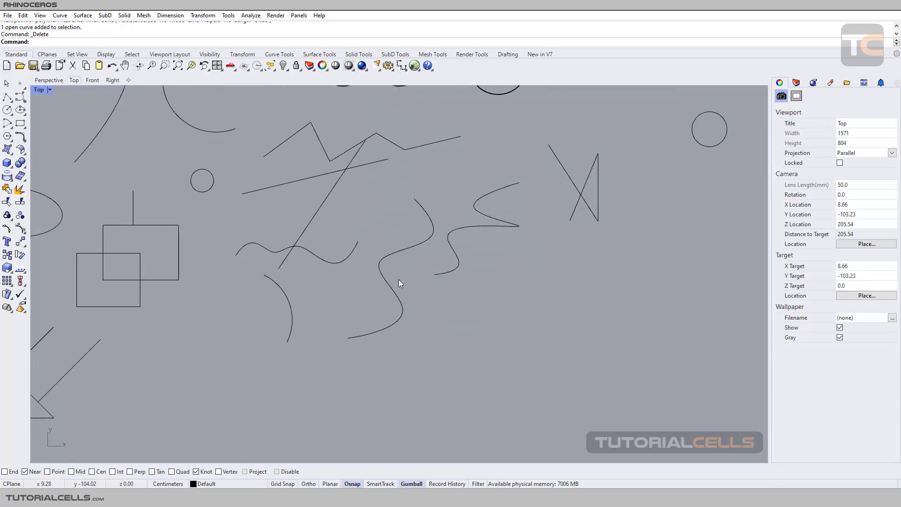
left_click(401, 317)
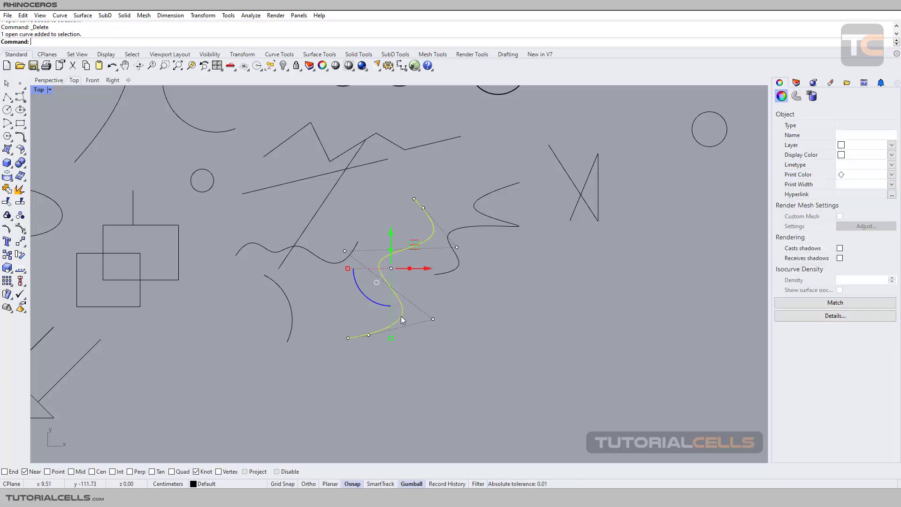
left_click(384, 311)
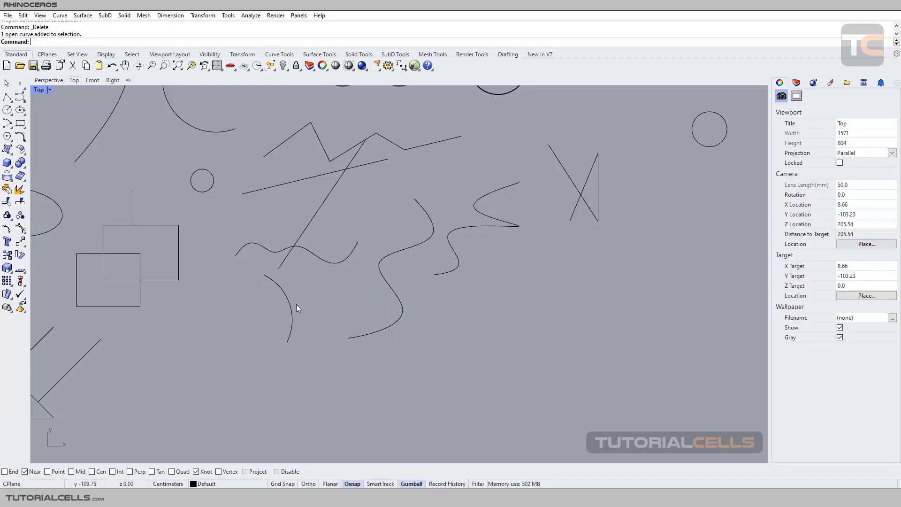
Draw a three-point polyline snapped to knots at the bends of the S-shaped curve, and delete it
left_click(7, 98)
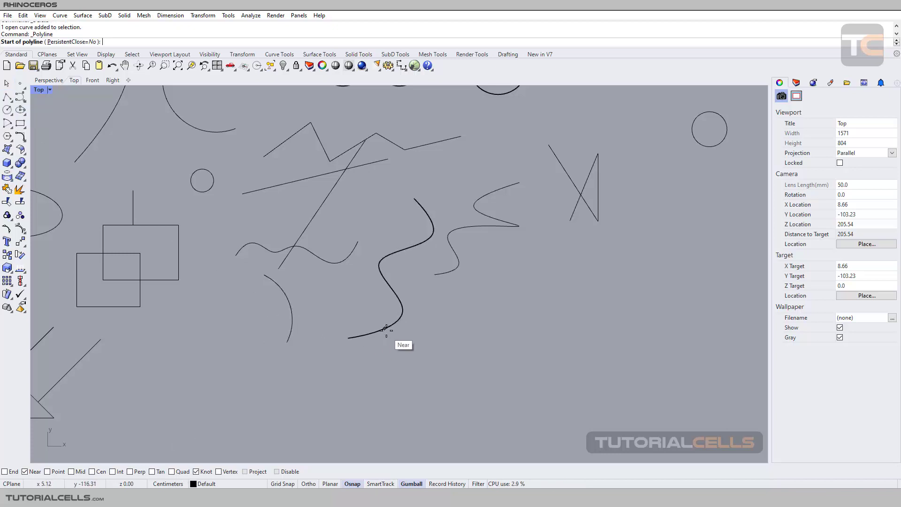
left_click(404, 310)
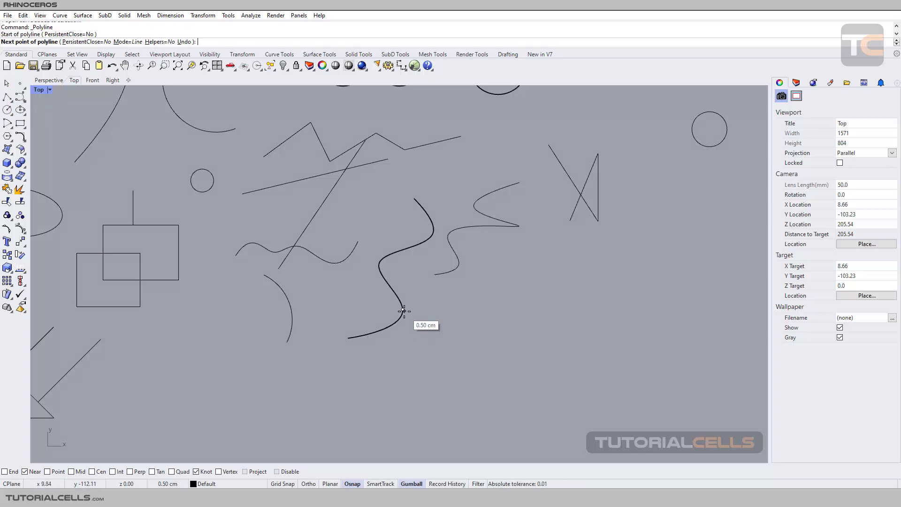
left_click(379, 263)
left_click(432, 233)
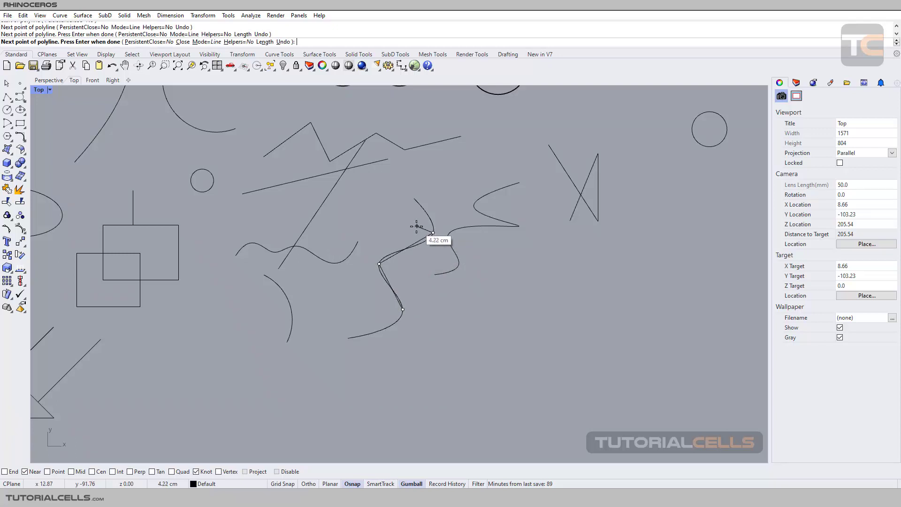
key("Return")
left_click(398, 256)
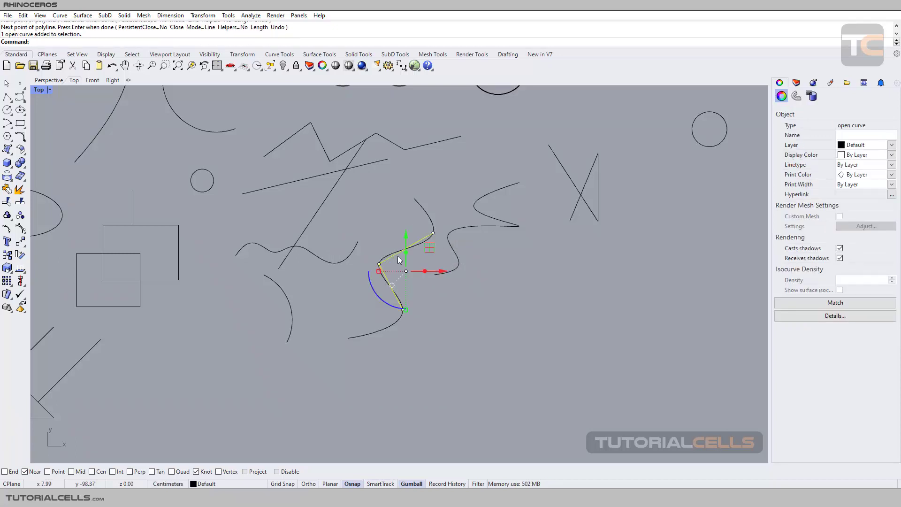
key("Delete")
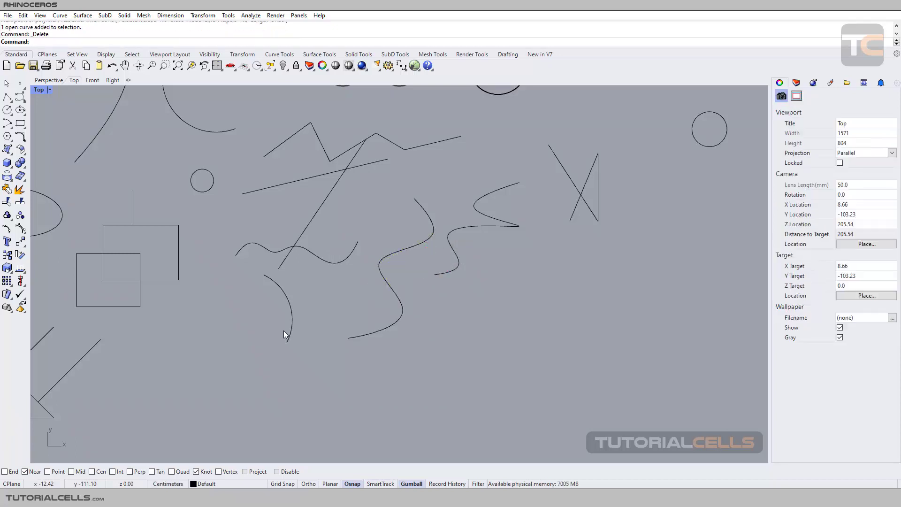
Replace the Knot object snap with Vertex and switch to the Perspective view, framing the mesh objects
left_click(196, 472)
left_click(230, 473)
scroll(329, 348, "down", 10)
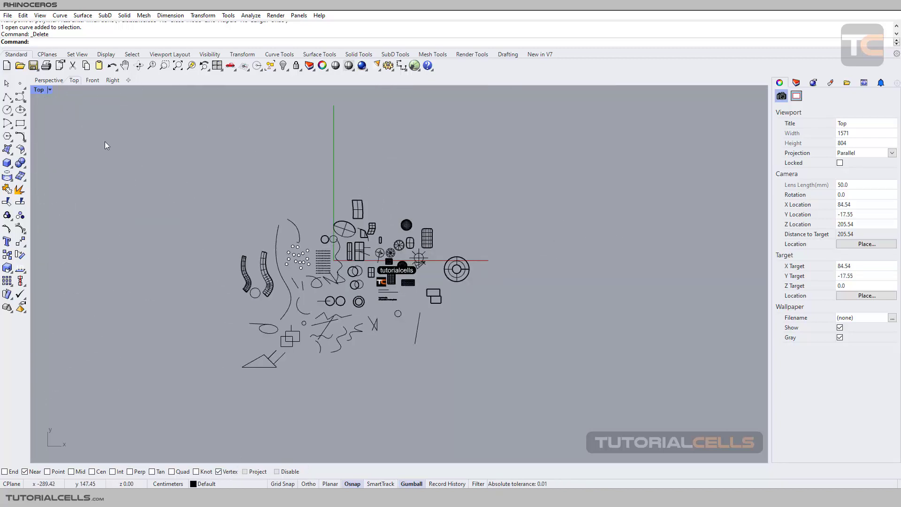
left_click(55, 81)
right_click_drag(540, 272, 230, 295)
scroll(520, 297, "up", 5)
scroll(230, 294, "down", 6)
scroll(308, 263, "up", 5)
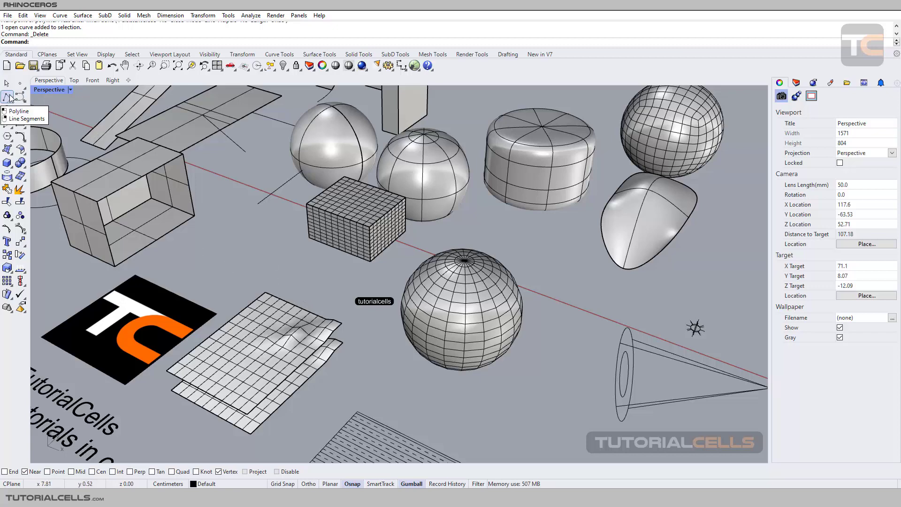
Start a polyline with two points on vertices of the gridded mesh plane and try the Vertex snap on the mesh box
left_click(7, 97)
scroll(328, 349, "up", 5)
left_click(274, 299)
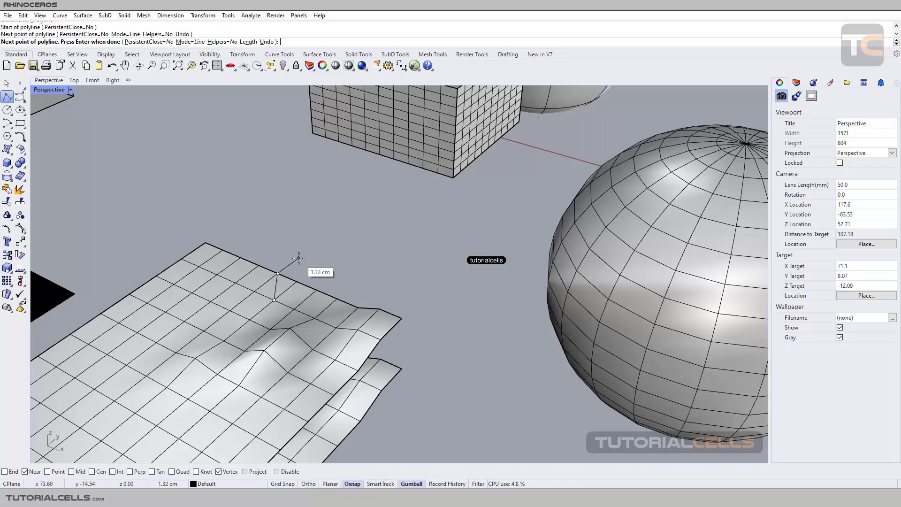
scroll(298, 258, "down", 6)
right_click_drag(306, 262, 279, 312, "shift")
scroll(328, 237, "up", 5)
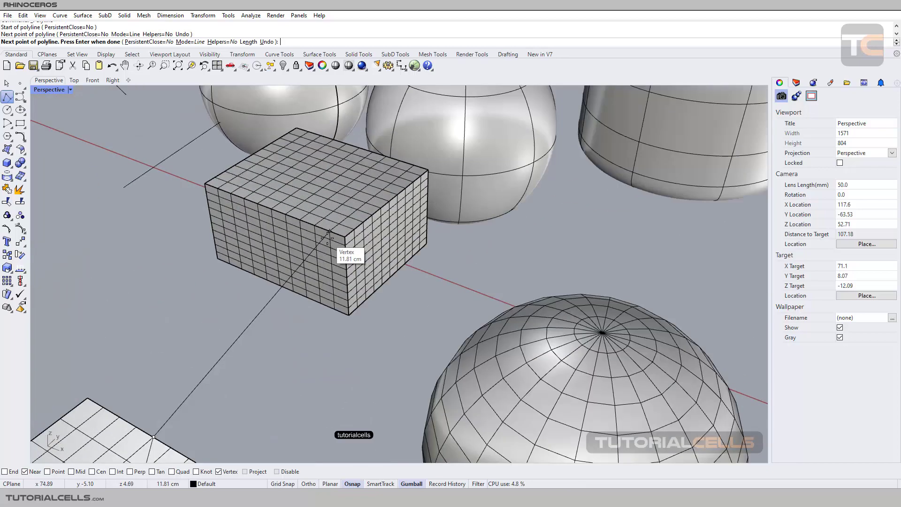
Continue the polyline through two points on the ribbed sphere behind the mesh box and two on the rounded cylinder, finish it and delete it
scroll(328, 237, "down", 5)
right_click_drag(426, 275, 382, 306, "shift")
scroll(332, 237, "up", 4)
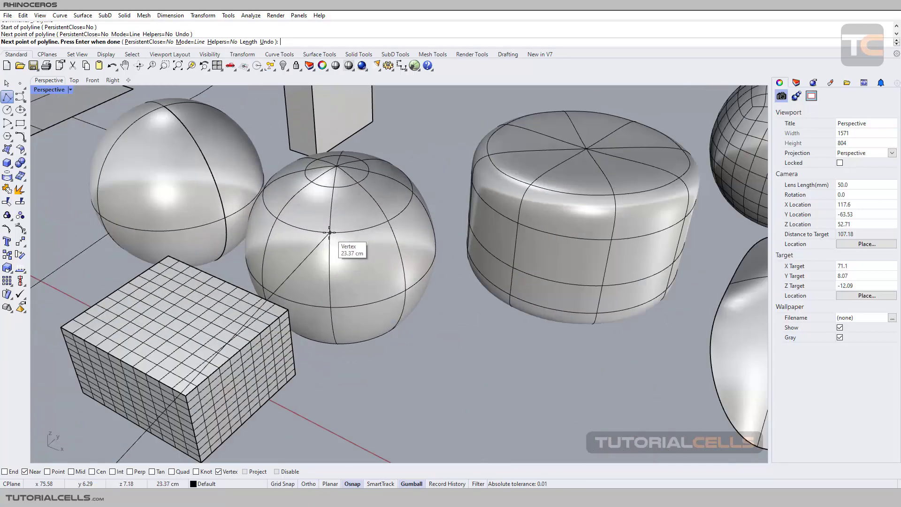
left_click(330, 232)
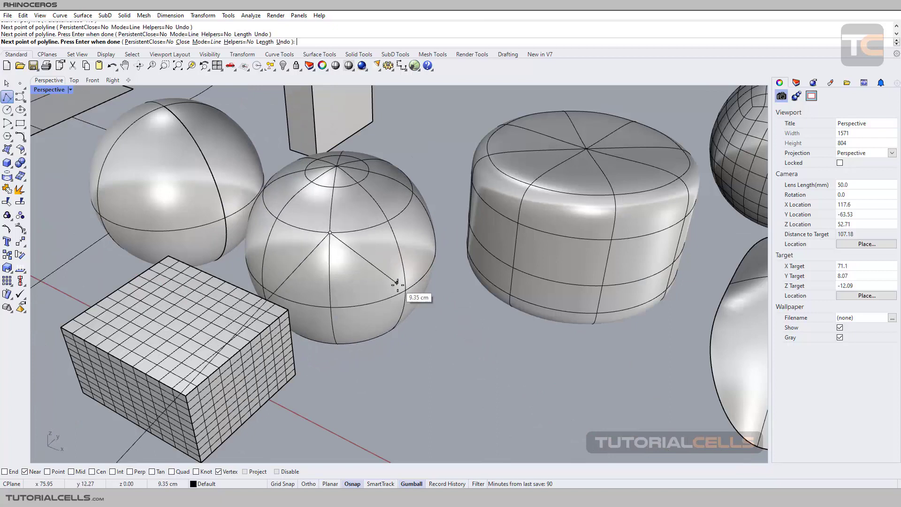
left_click(406, 290)
left_click(518, 223)
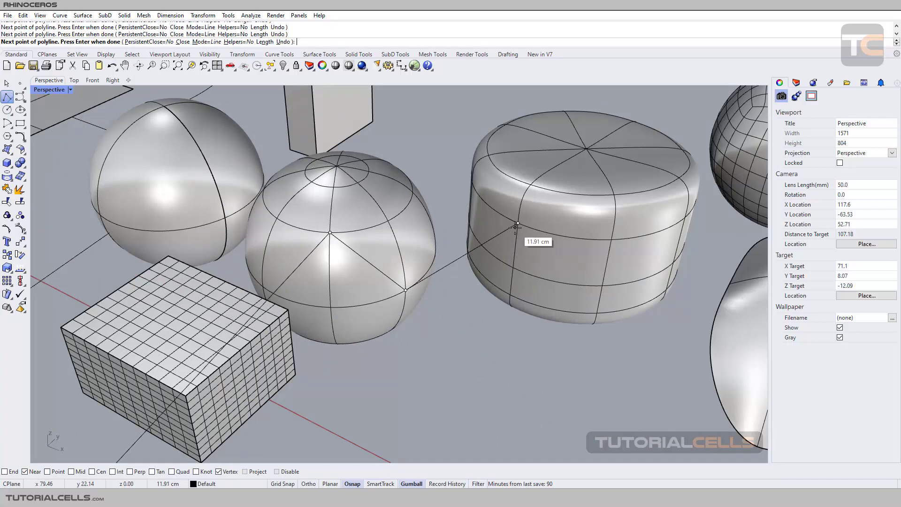
left_click(612, 240)
scroll(545, 236, "down", 5)
scroll(511, 252, "down", 3)
key("Return")
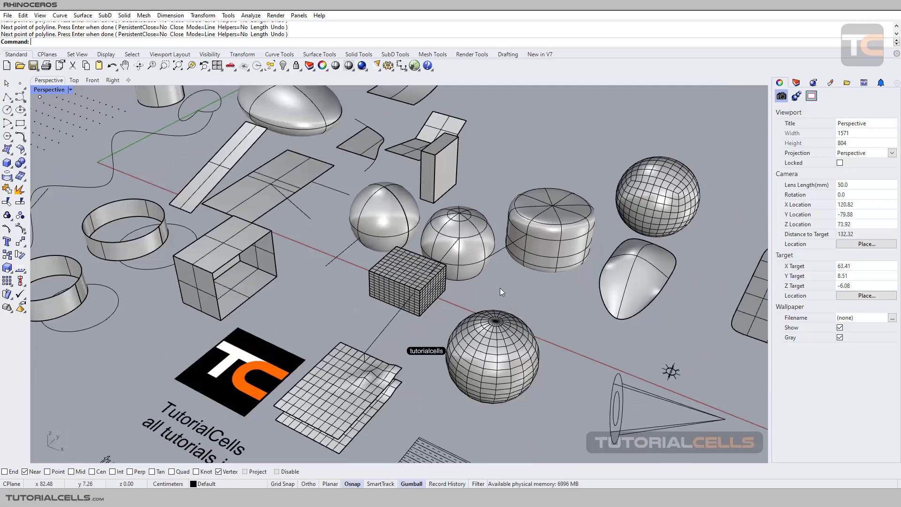
left_click(502, 247)
key("Delete")
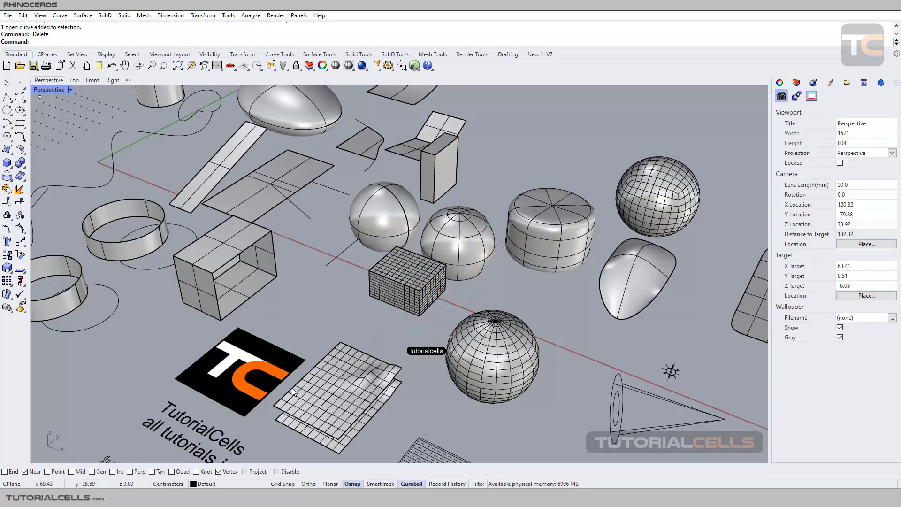
Turn off the Vertex object snap and enable Point, Mid, Cen, Int, Perp, Tan and Quad alongside Near
scroll(336, 297, "down", 5)
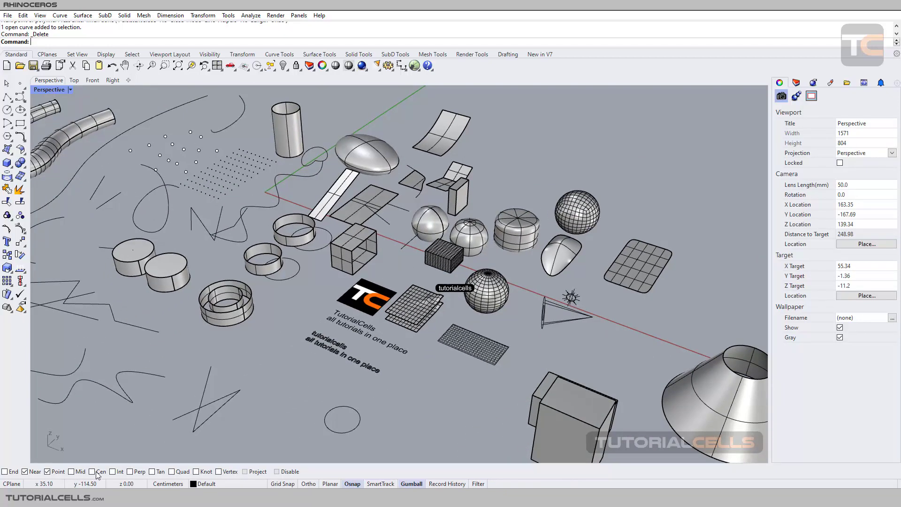
left_click(81, 472)
left_click(162, 473)
scroll(219, 349, "down", 6)
right_click_drag(219, 349, 416, 328, "shift")
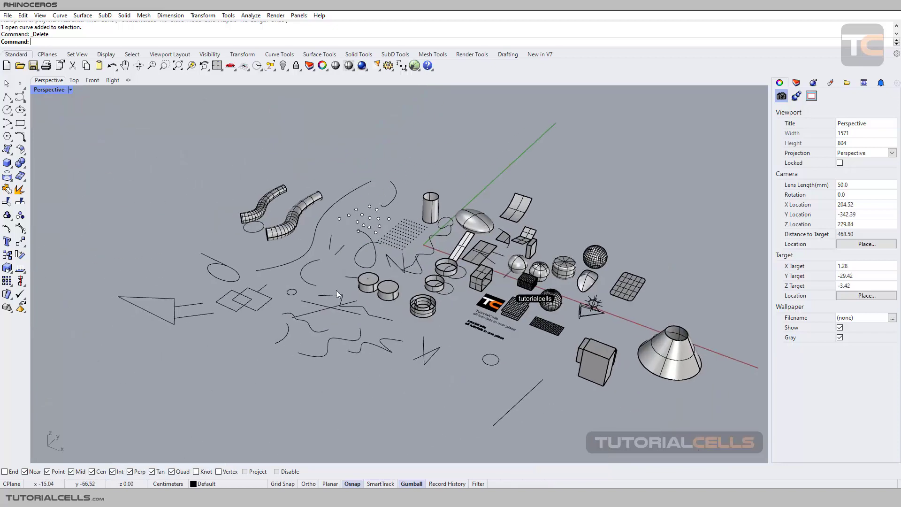
Draw a long two-point polyline from beside the ellipse past the curved surface, suspending object snaps for its end point, and delete it
scroll(328, 279, "up", 6)
left_click(7, 97)
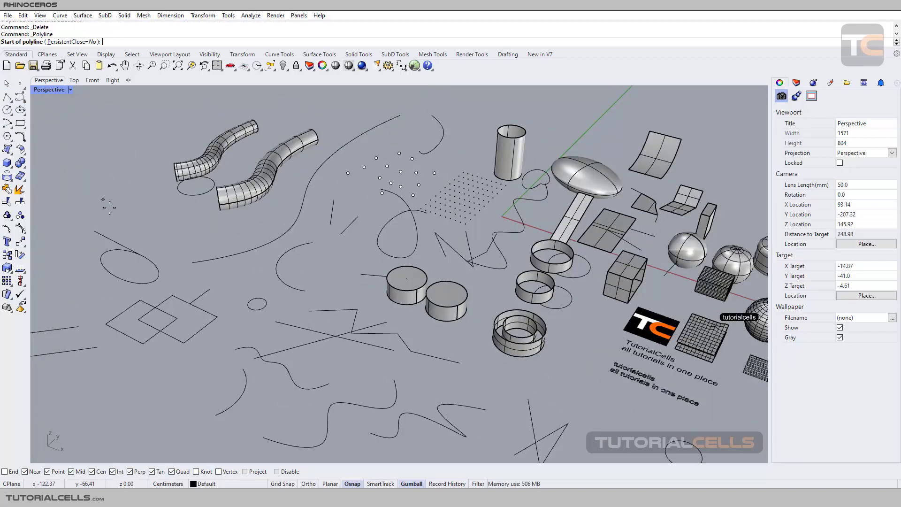
left_click(157, 249)
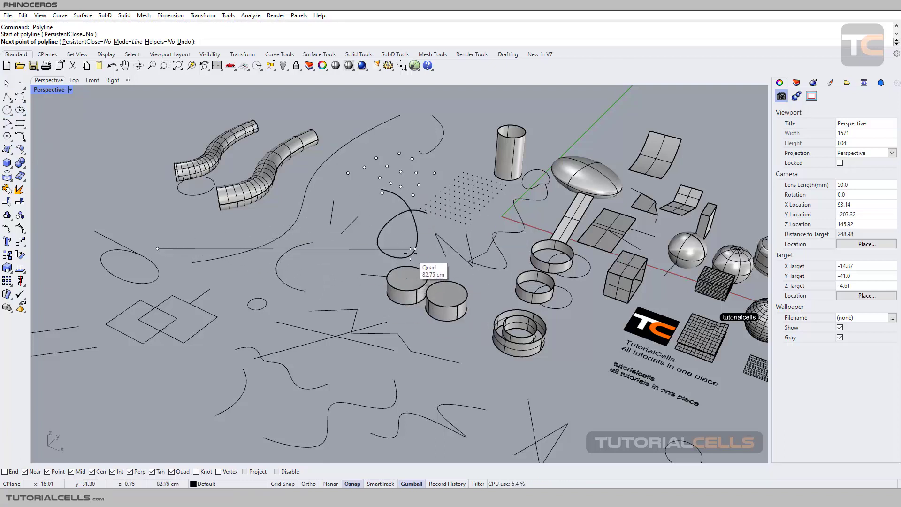
key("alt")
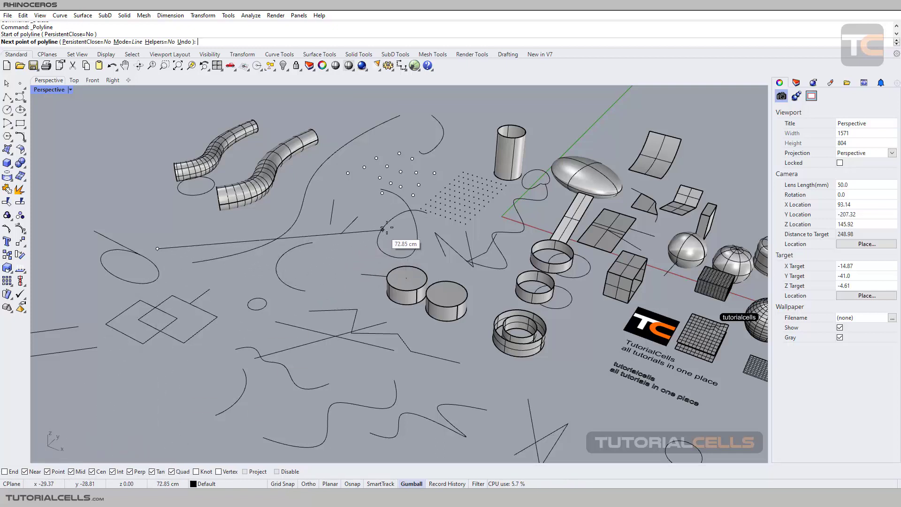
left_click(711, 135)
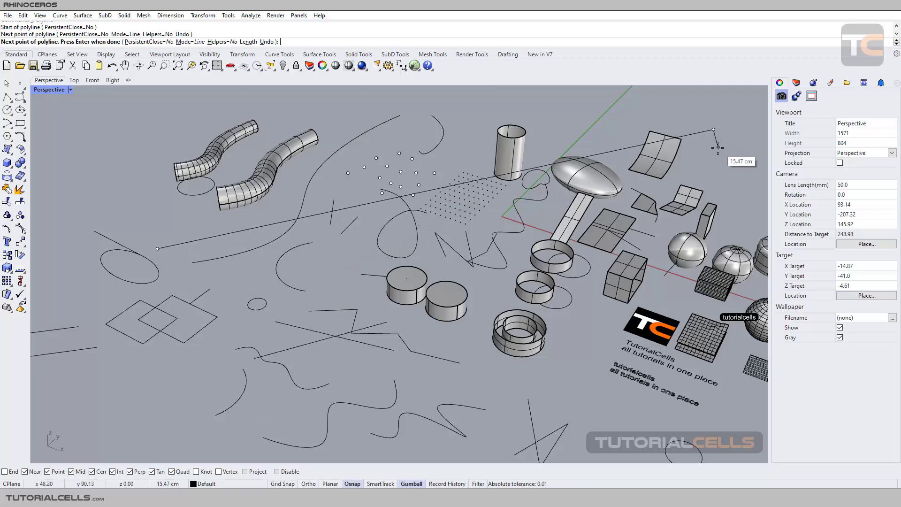
right_click_drag(715, 162, 667, 206)
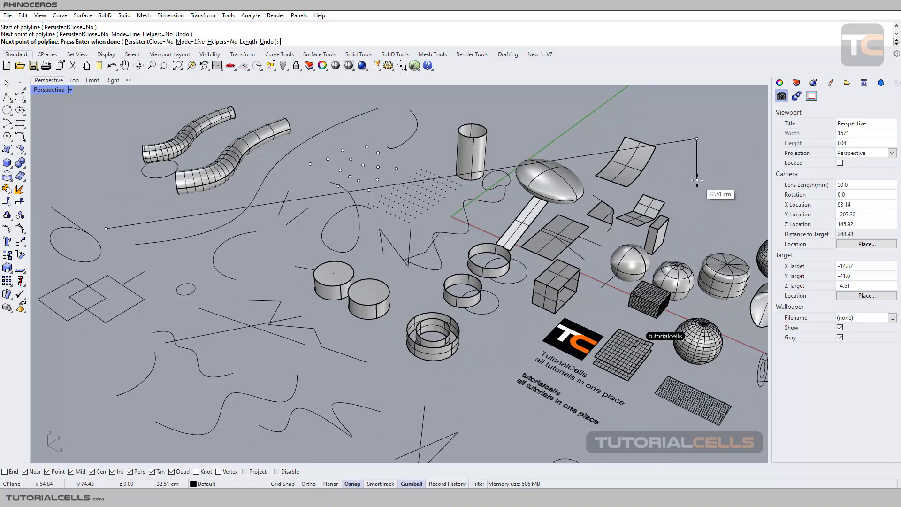
key("Return")
left_click(619, 154)
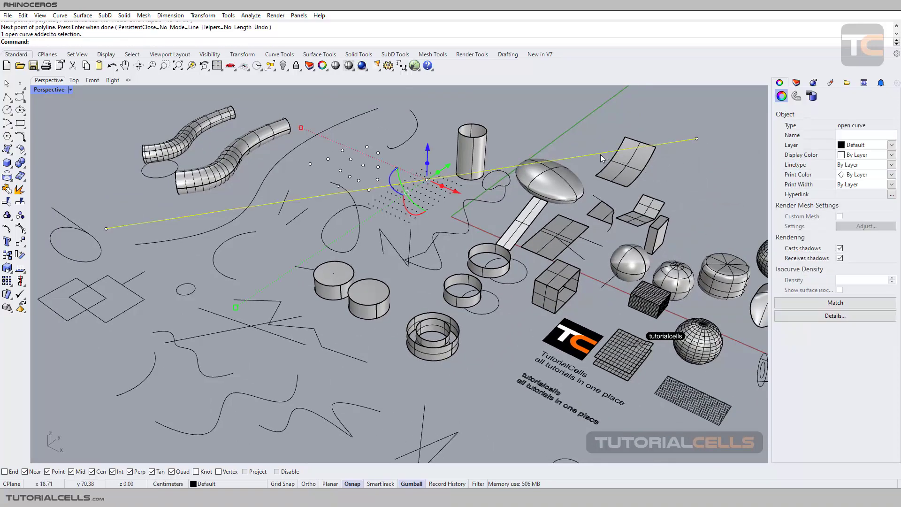
key("Delete")
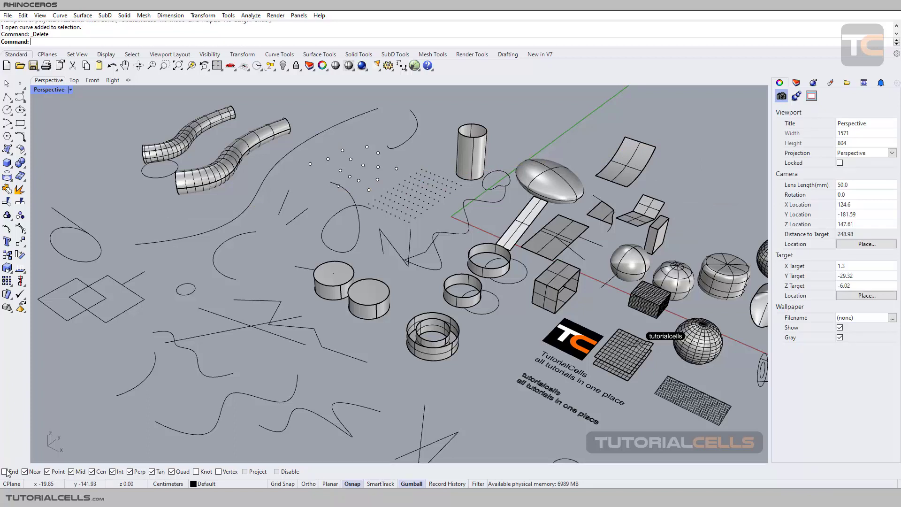
Clear all active object snaps and enable only End, Near, Point and Vertex
left_click(50, 473)
left_click(92, 472)
left_click(113, 472)
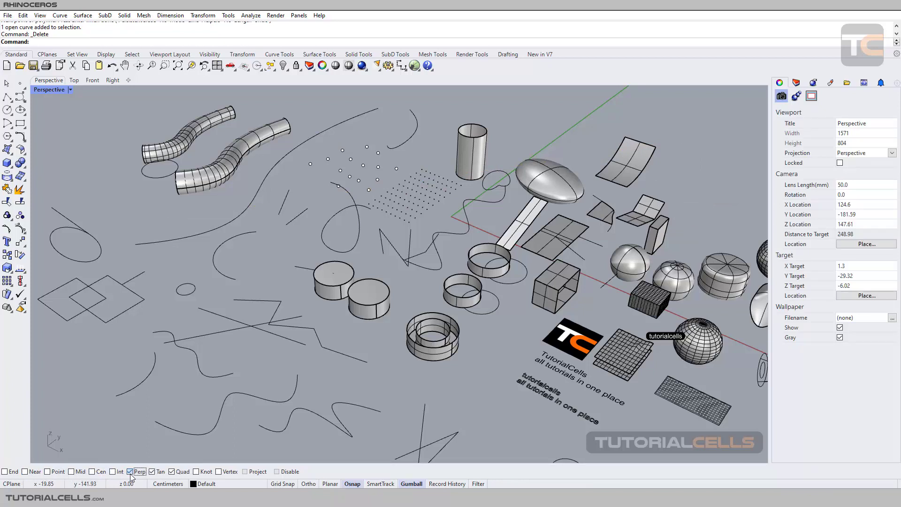
left_click(172, 472)
left_click(4, 472)
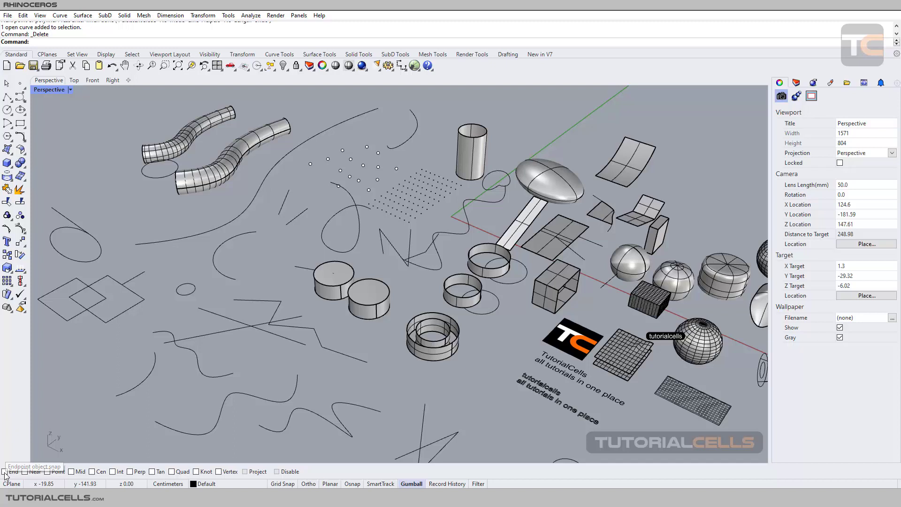
left_click(38, 472)
left_click(48, 472)
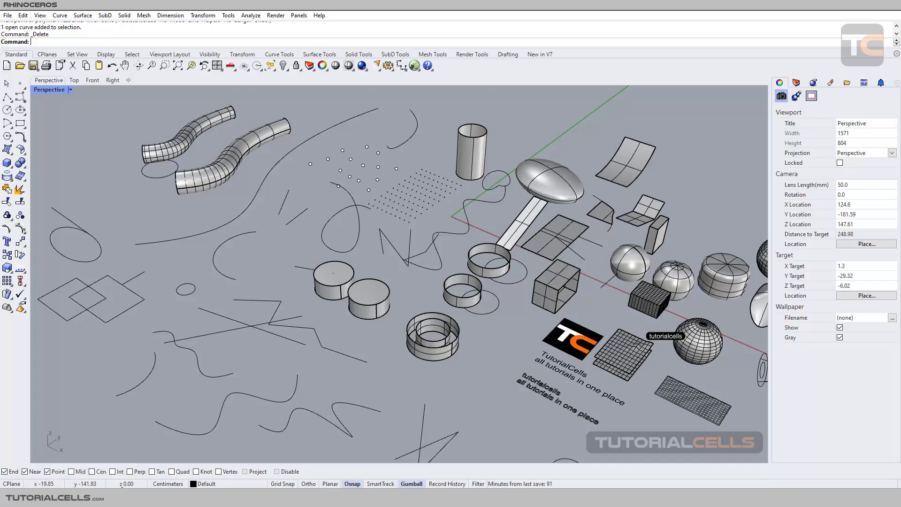
left_click(230, 473)
Try a polyline from in front of the two boxes beside the cone to the tall box's bottom edge with the Near snap
scroll(352, 368, "down", 5)
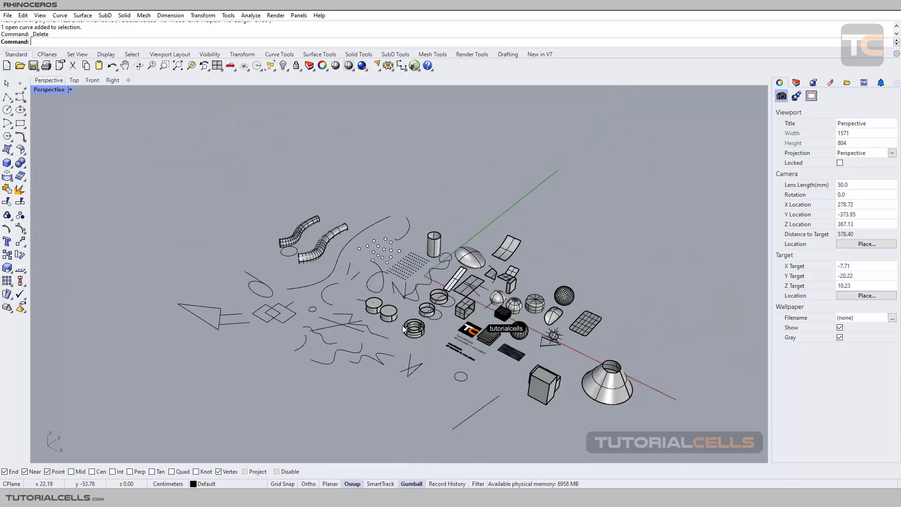
scroll(546, 346, "up", 8)
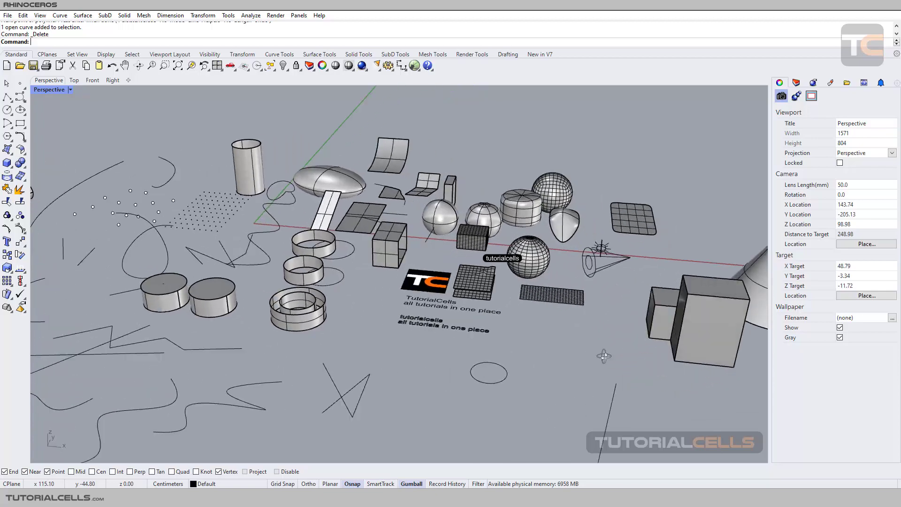
scroll(495, 284, "up", 7)
scroll(496, 283, "down", 5)
right_click_drag(496, 283, 435, 307, "shift")
scroll(490, 297, "up", 3)
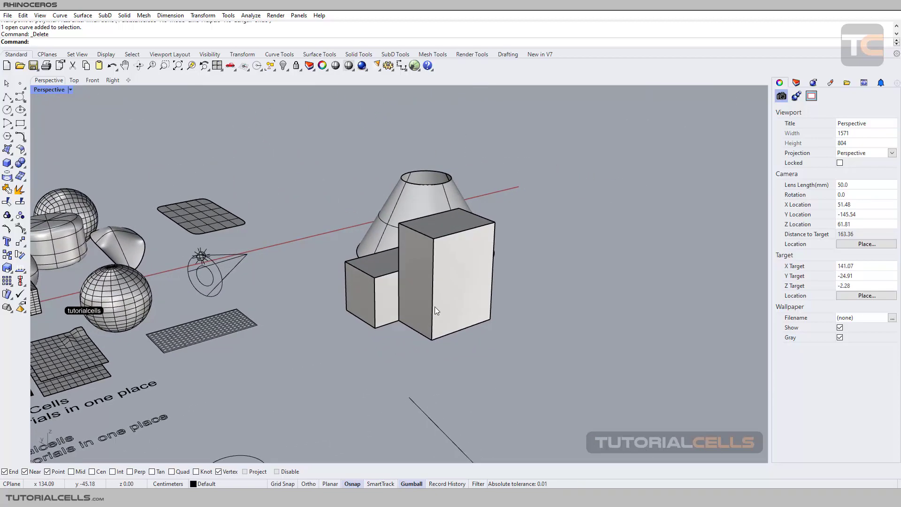
scroll(412, 319, "up", 2)
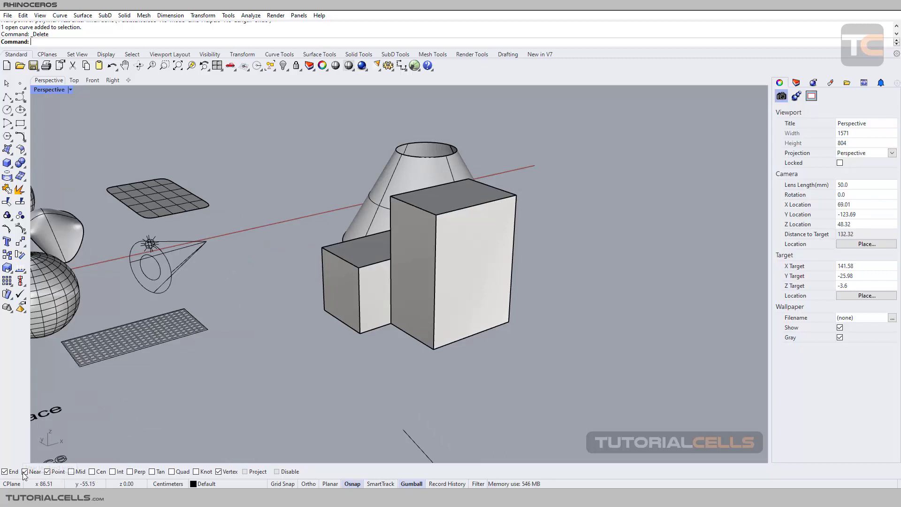
left_click(7, 97)
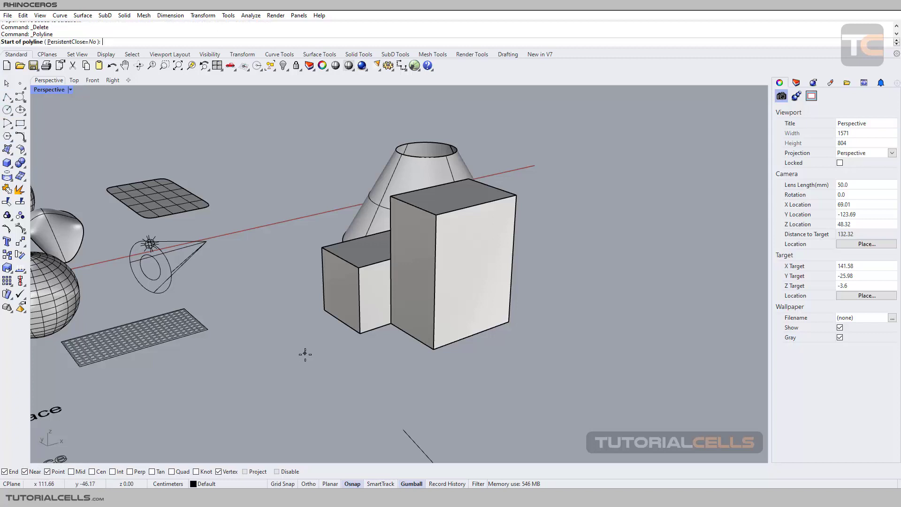
left_click(391, 377)
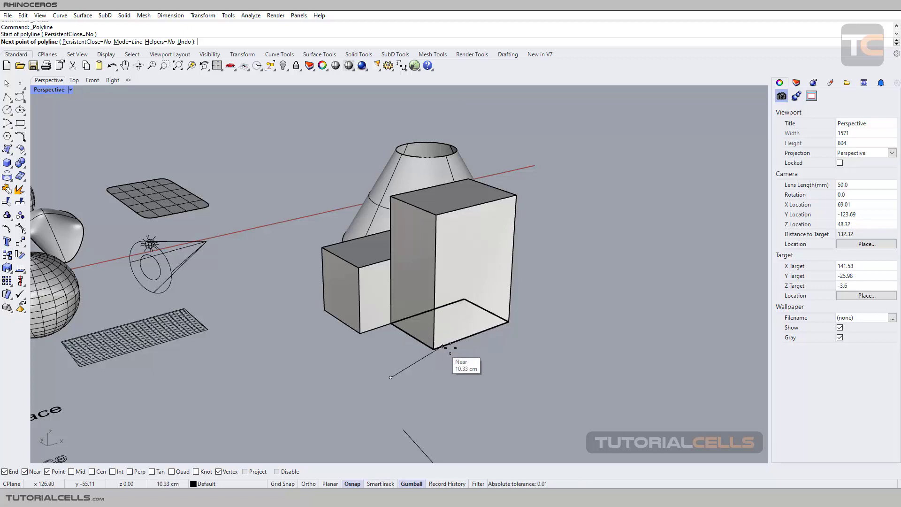
key("Escape")
Switch from the Perspective view to the full-size Top view of the sample geometry
scroll(296, 367, "down", 8)
right_click_drag(294, 363, 510, 296, "shift")
scroll(434, 313, "down", 6)
right_click_drag(435, 314, 459, 313)
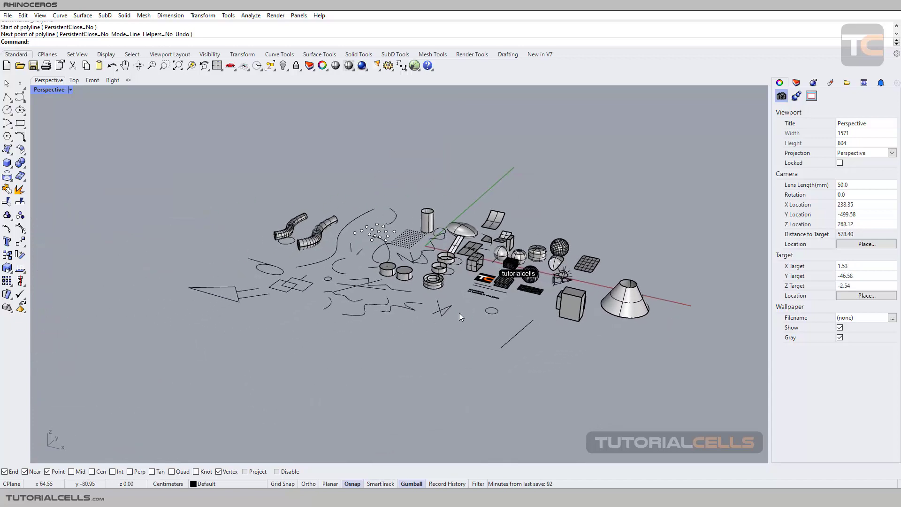
scroll(422, 311, "up", 4)
scroll(401, 322, "down", 4)
right_click_drag(401, 322, 376, 292, "shift")
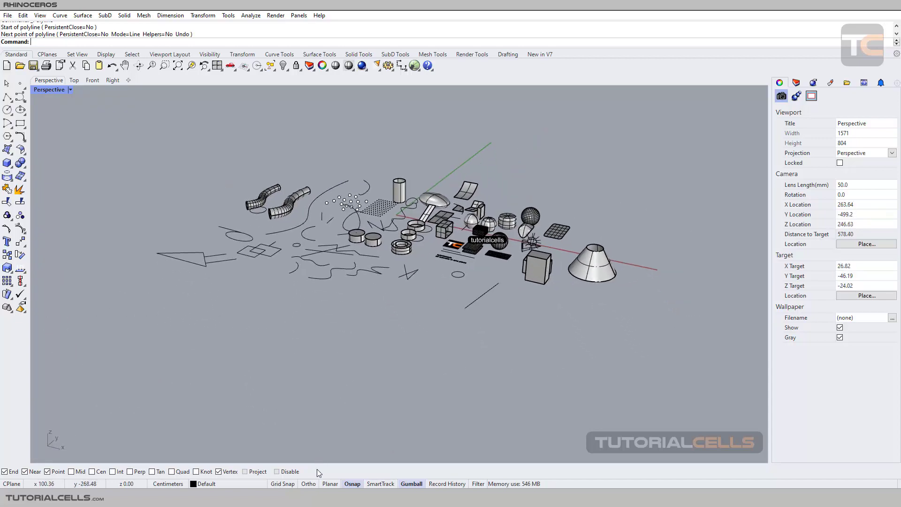
key("ctrl")
key("ctrl+F1")
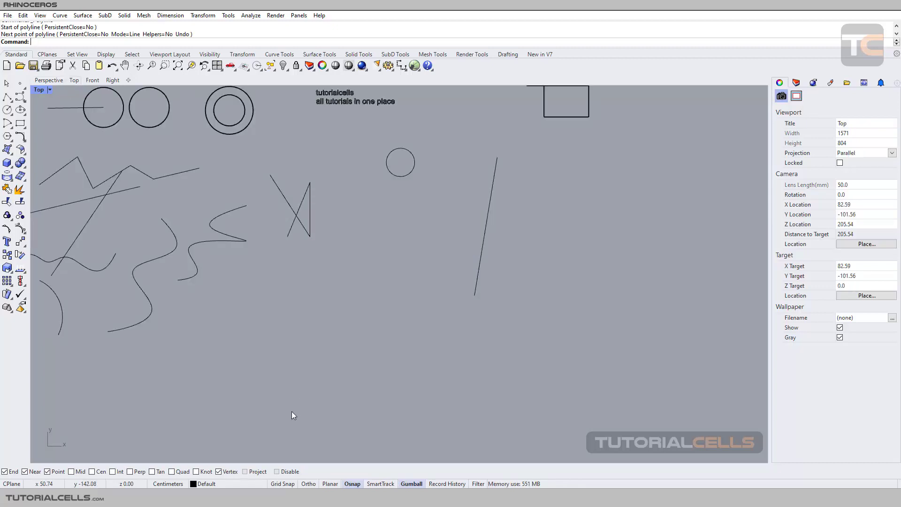
Draw a circle of about 4.2 cm radius, centred 20 cm from the long slanted line's lower end with the From snap, and delete it
key("ctrl")
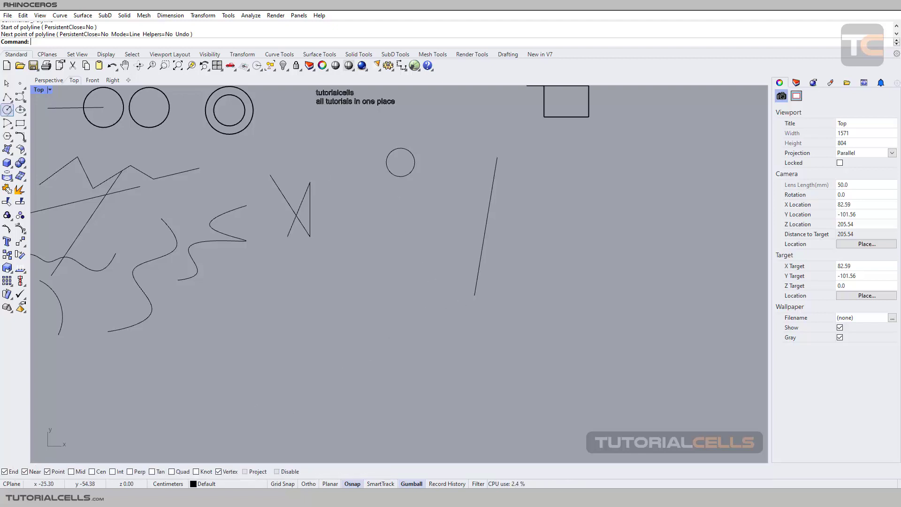
left_click(6, 111)
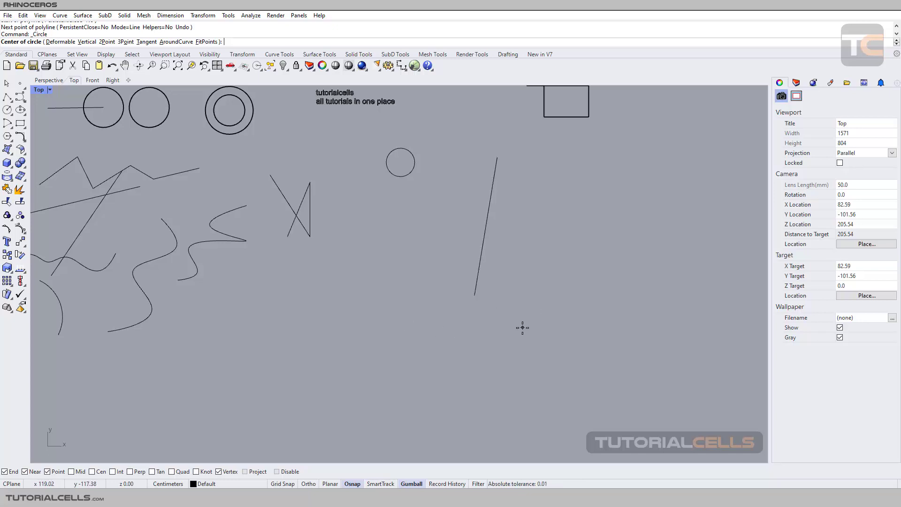
left_click(8, 111)
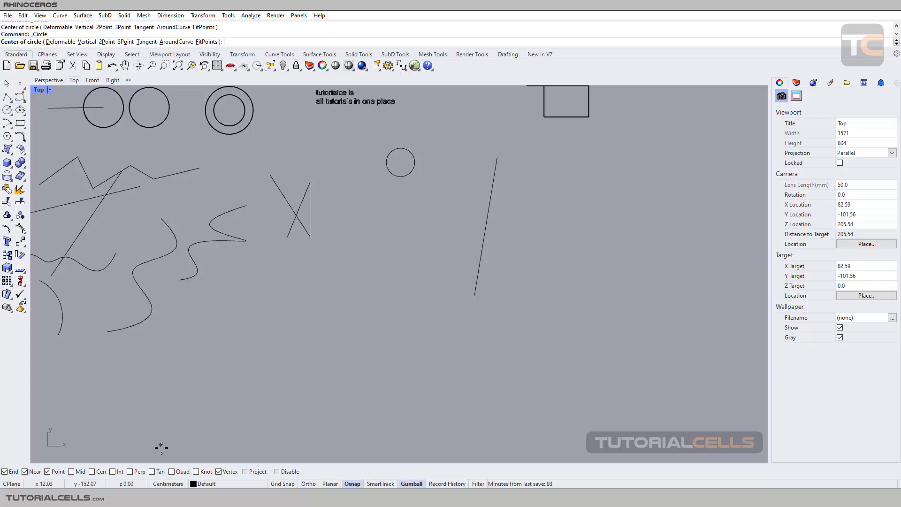
key("ctrl")
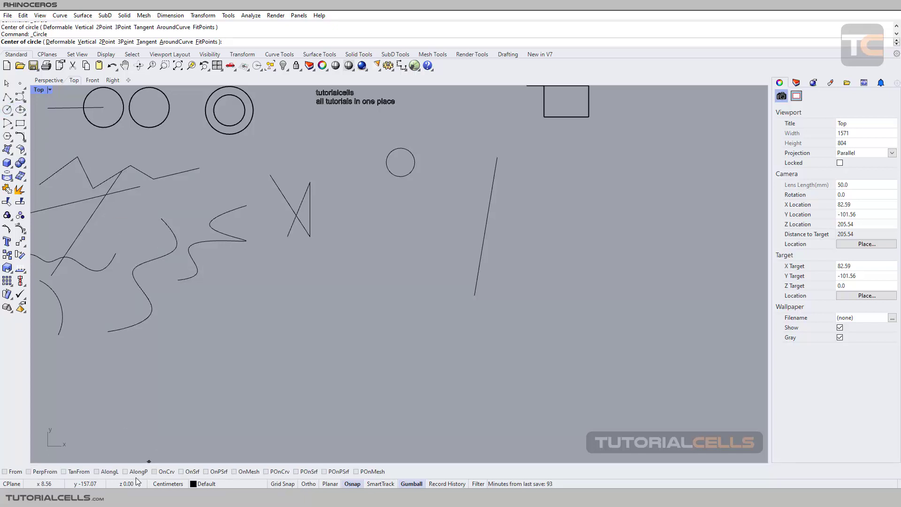
left_click(10, 472, "ctrl")
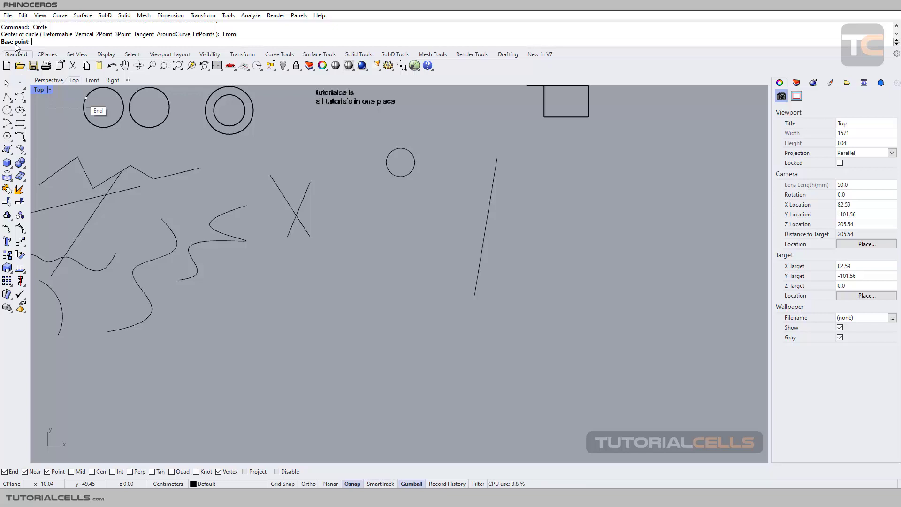
left_click(474, 295)
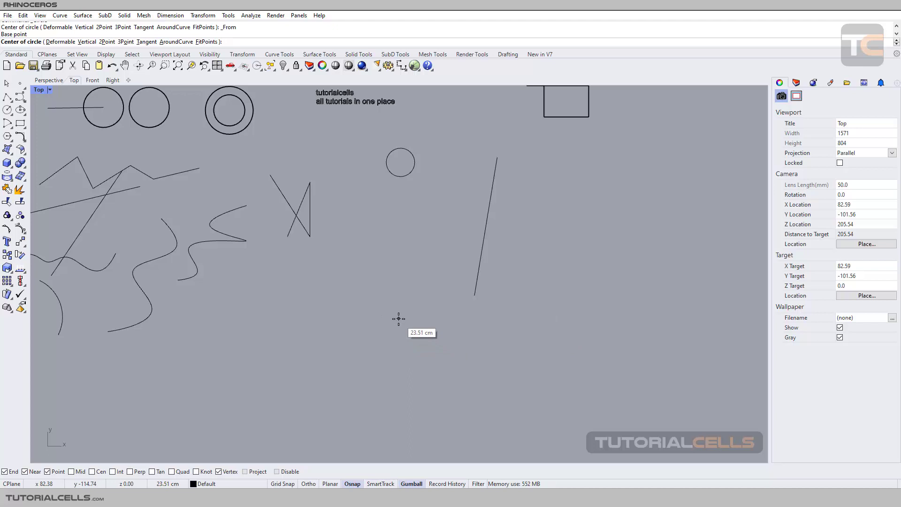
type("20")
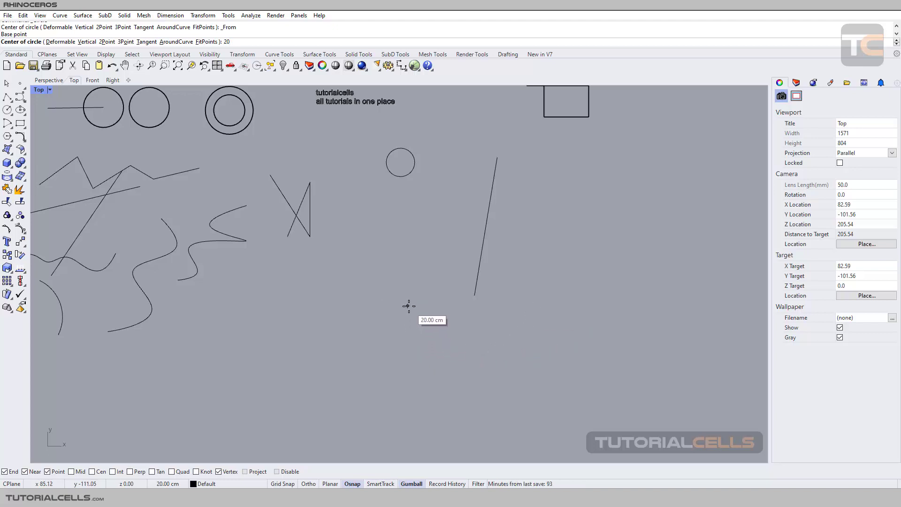
key("Return")
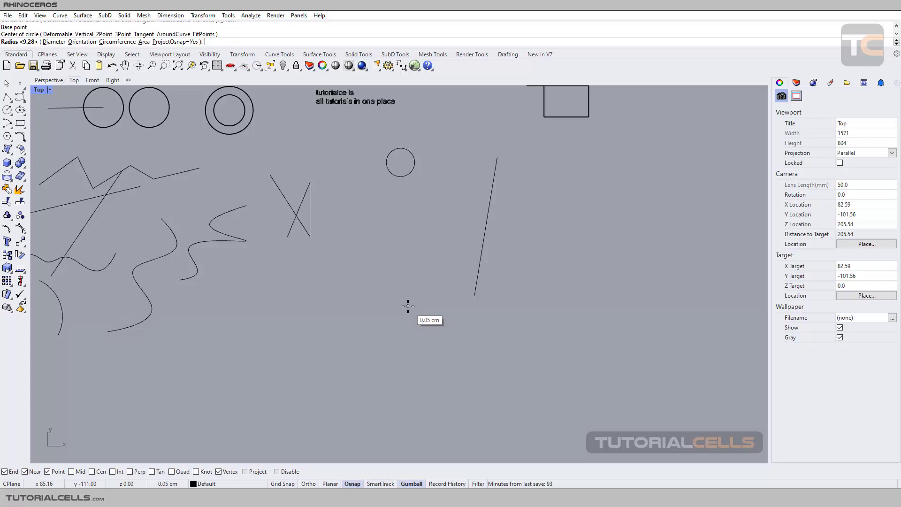
left_click(408, 306)
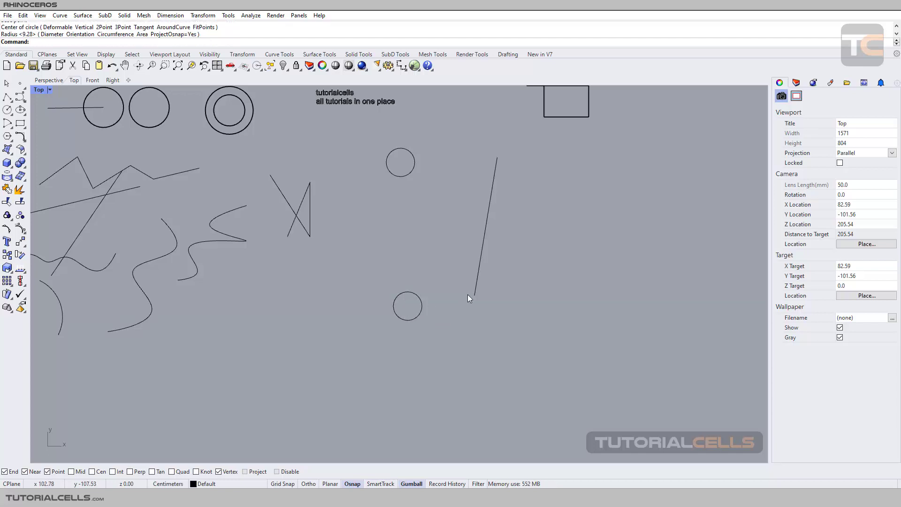
left_click(421, 307)
key("Delete")
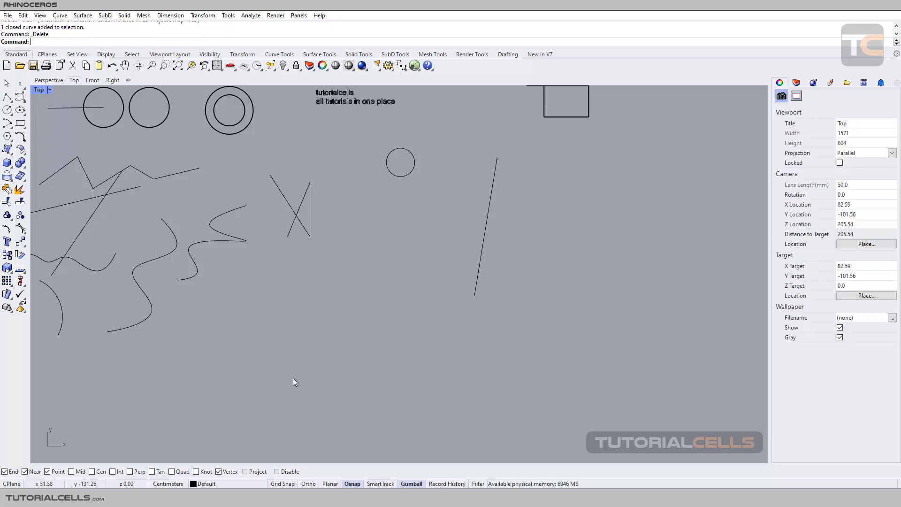
Draw a small circle below the open arc, centring it along a perpendicular from the arc with the one-shot PerpFrom snap
left_click(7, 110)
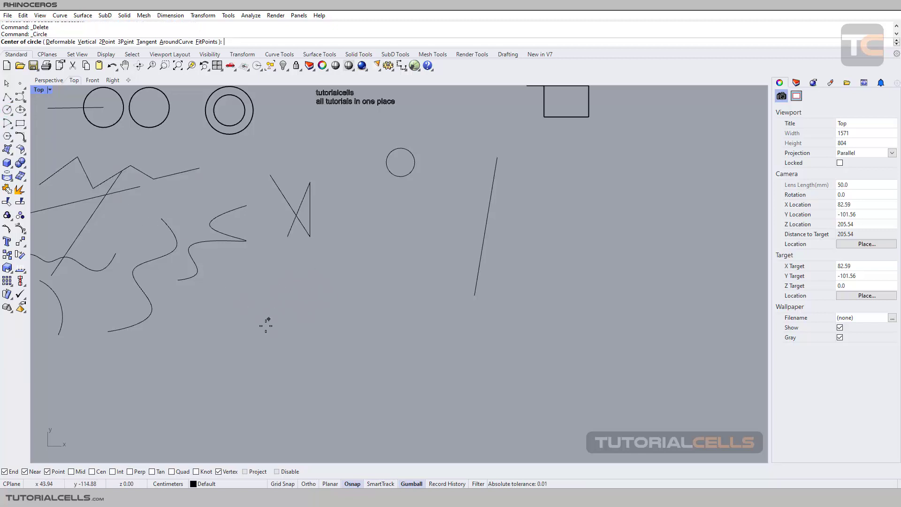
mouse_move(202, 471)
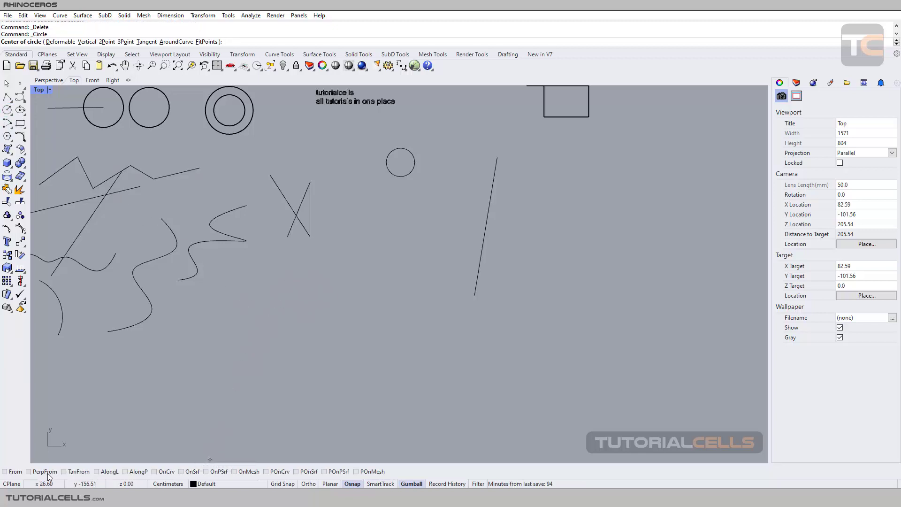
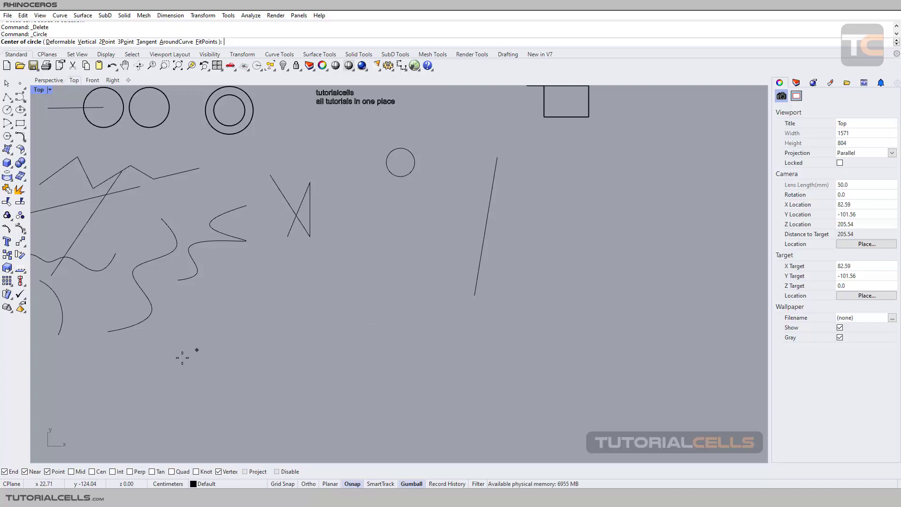
key("ctrl")
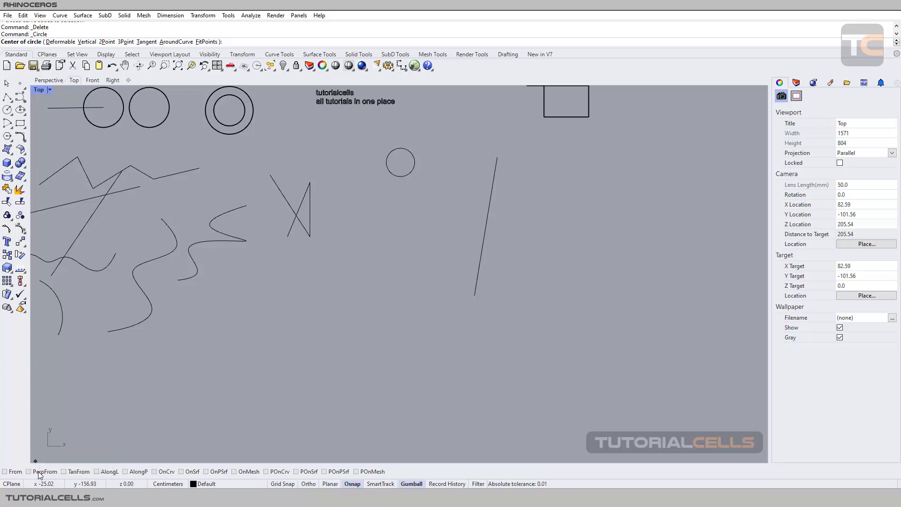
left_click(41, 472)
right_click_drag(432, 288, 434, 310)
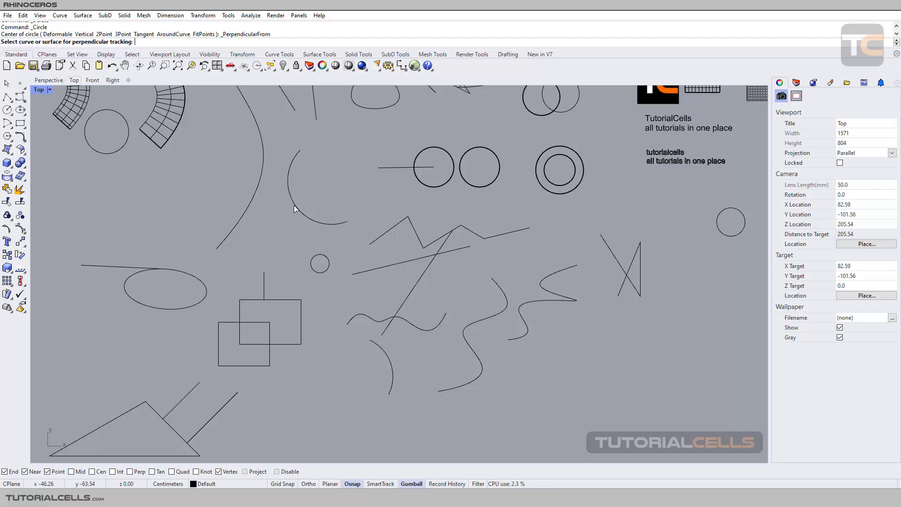
scroll(295, 207, "up", 5)
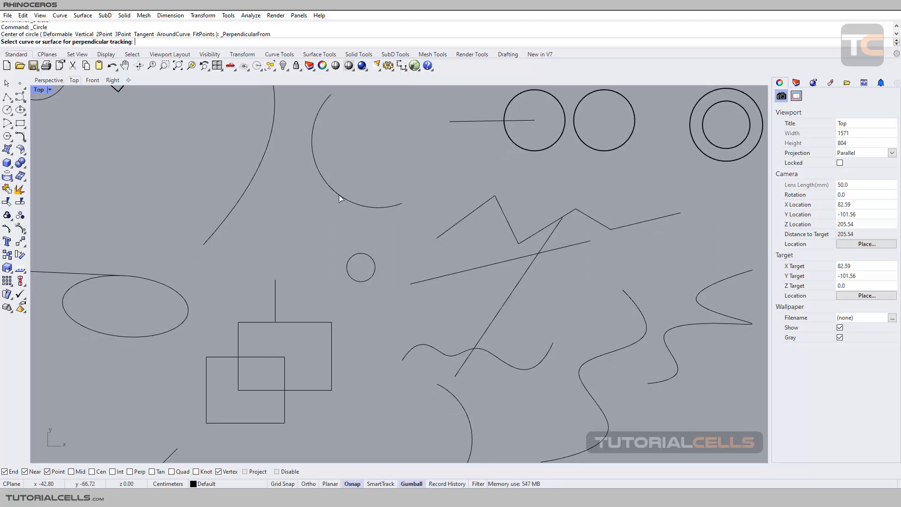
left_click(340, 198)
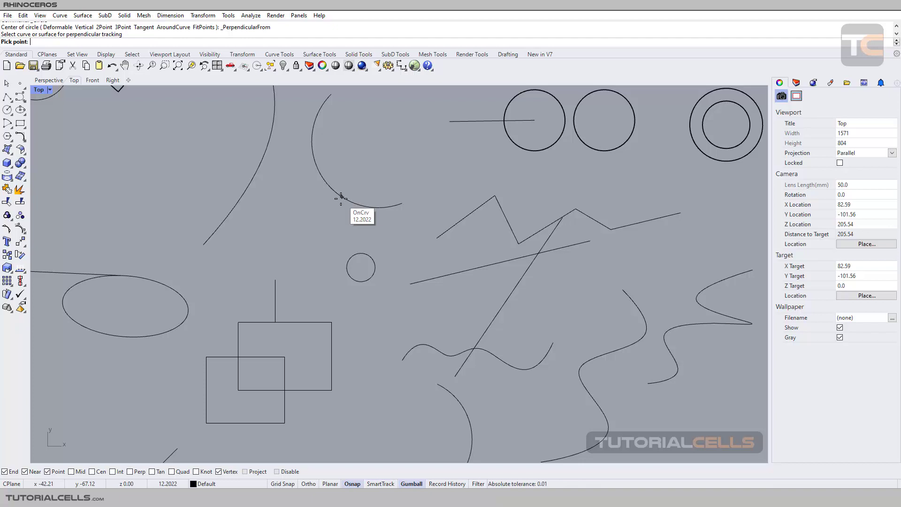
left_click(341, 198)
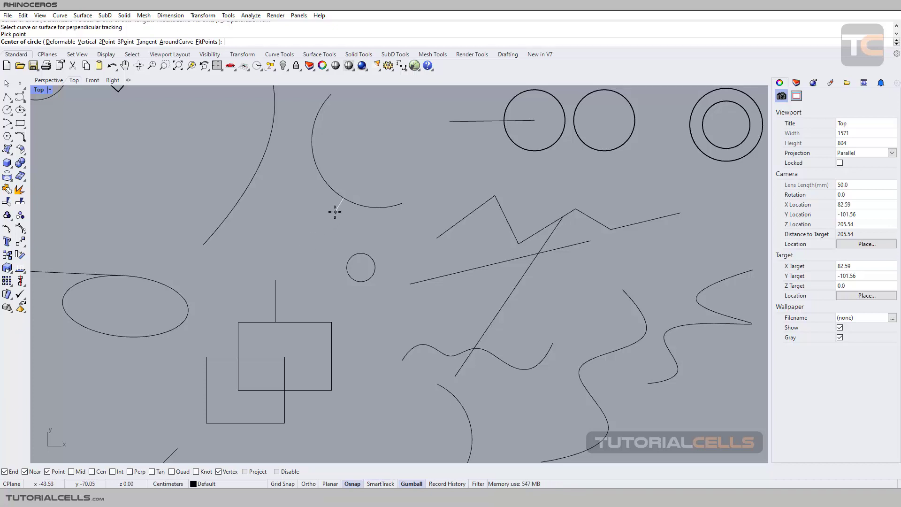
left_click(321, 237)
left_click(338, 242)
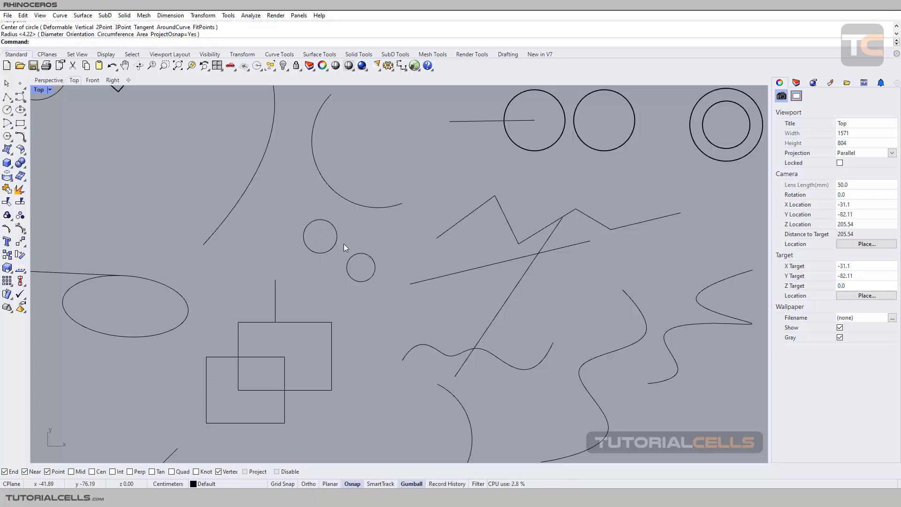
Draw a circle of about 3.3 cm radius beside the ellipse, centring it along a tangent from the ellipse's underside with the one-shot TanFrom snap
scroll(337, 291, "down", 4)
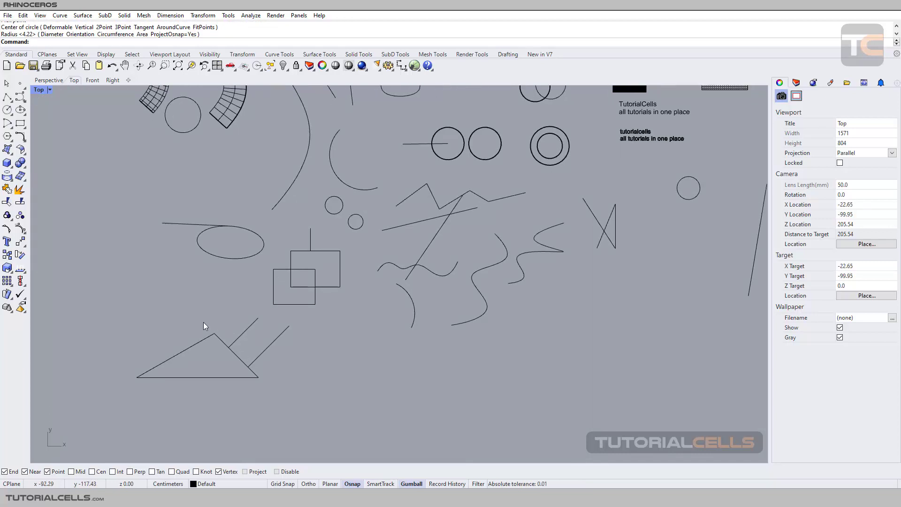
key("ctrl")
scroll(331, 165, "up", 2)
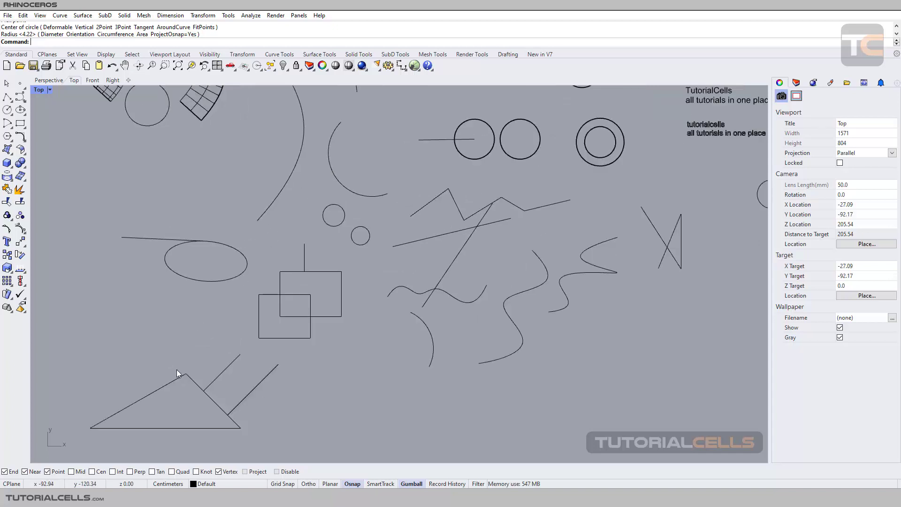
right_click_drag(179, 373, 267, 354)
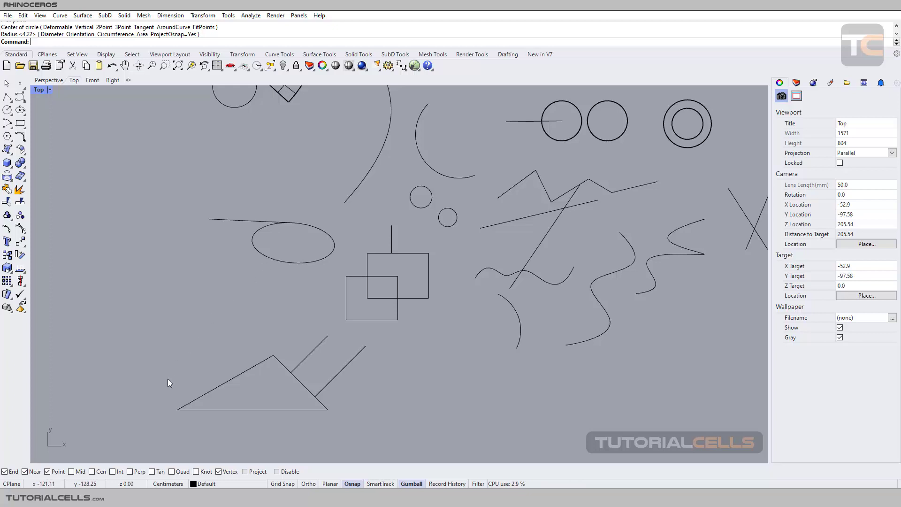
left_click(7, 111)
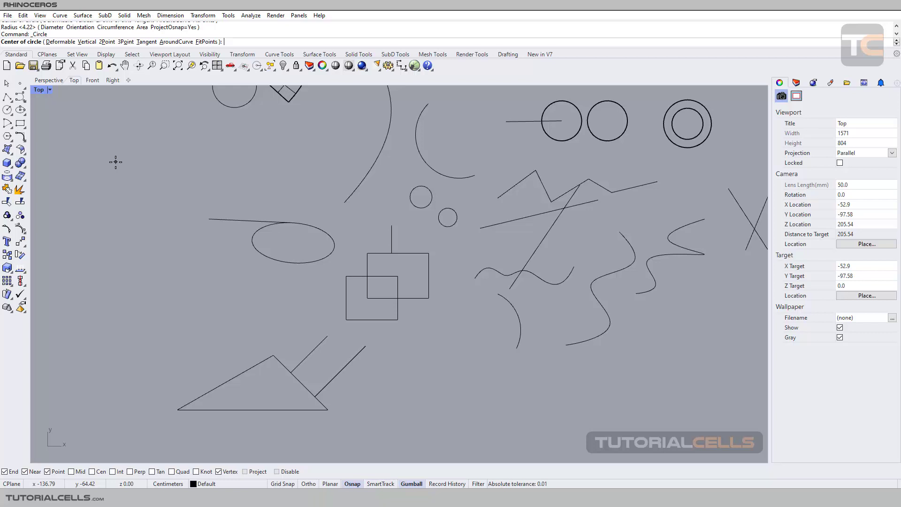
key("ctrl")
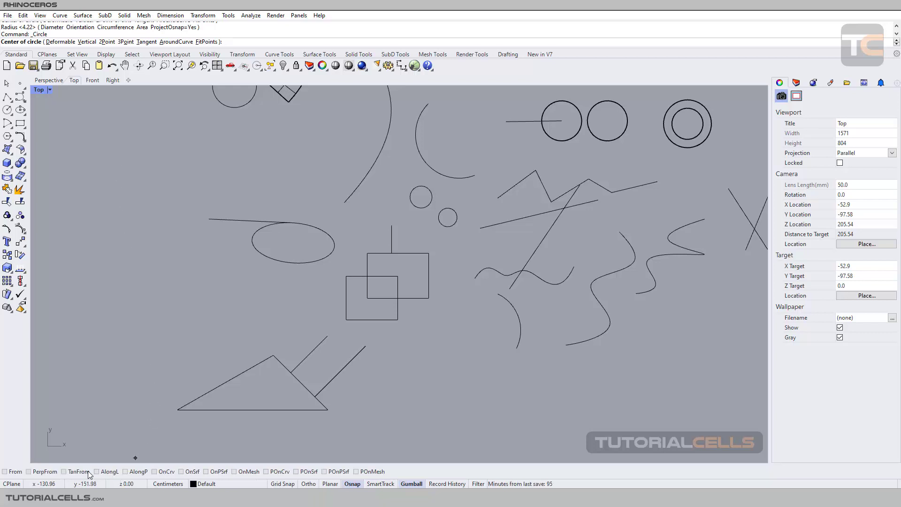
left_click(69, 472, "ctrl")
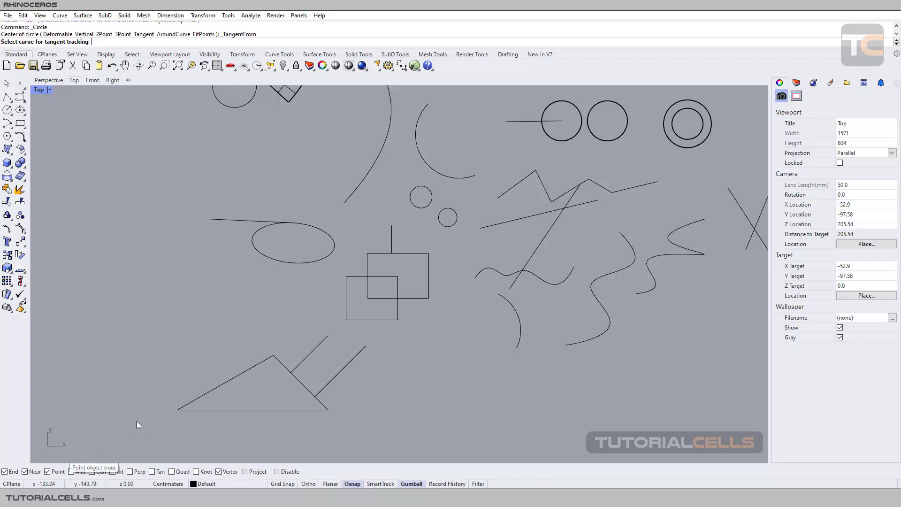
left_click(268, 259)
scroll(292, 261, "up", 2)
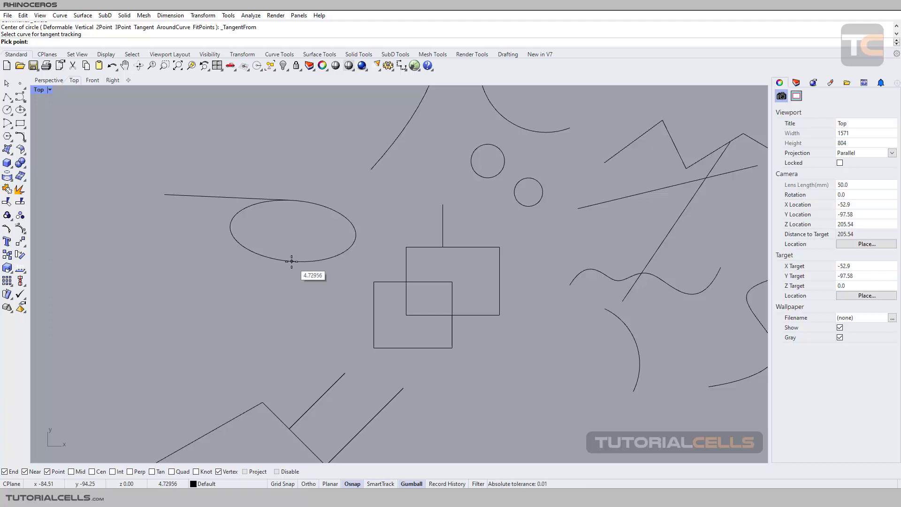
left_click(289, 261)
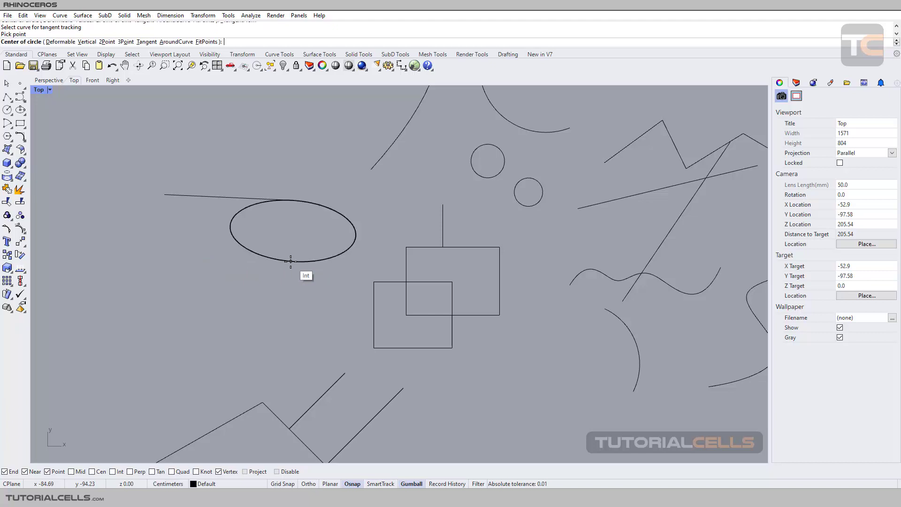
left_click(175, 251)
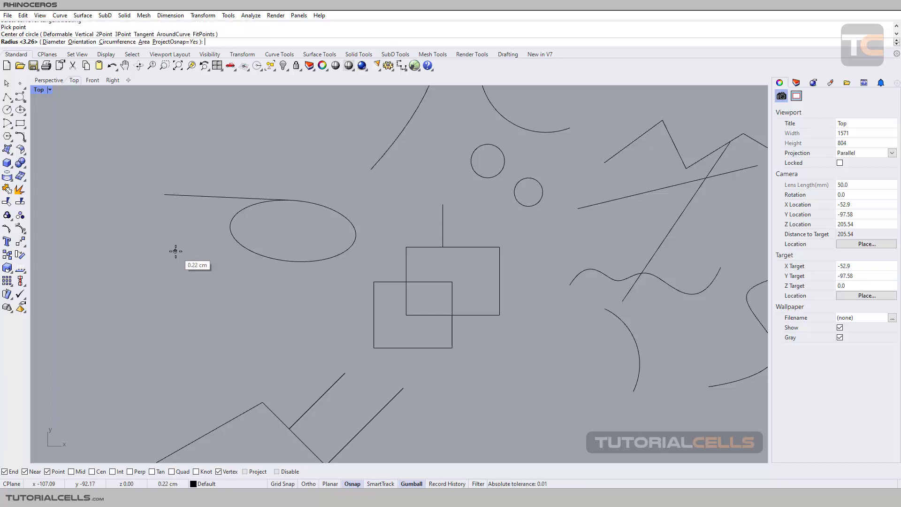
left_click(193, 252)
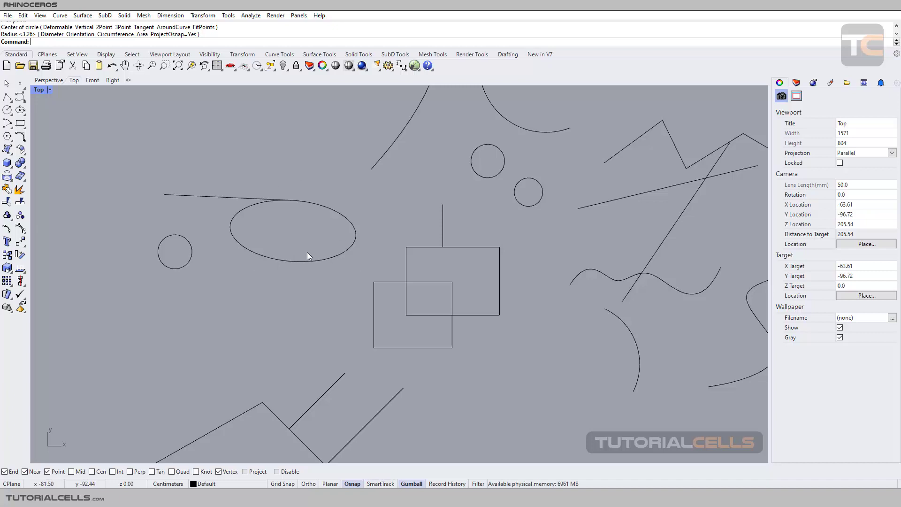
Start a circle with the one-shot AlongLine snap near the long slanted line, and enable the Cen object snap
right_click_drag(270, 319, 273, 246)
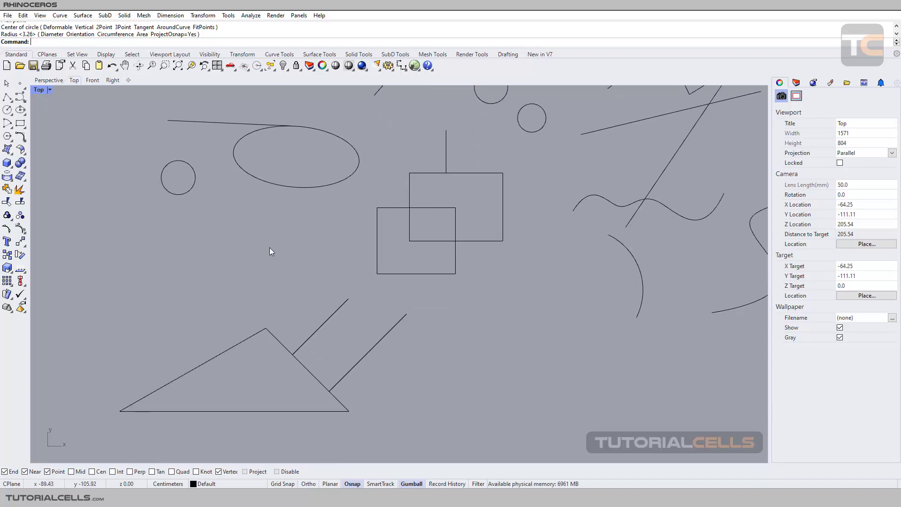
left_click(7, 109)
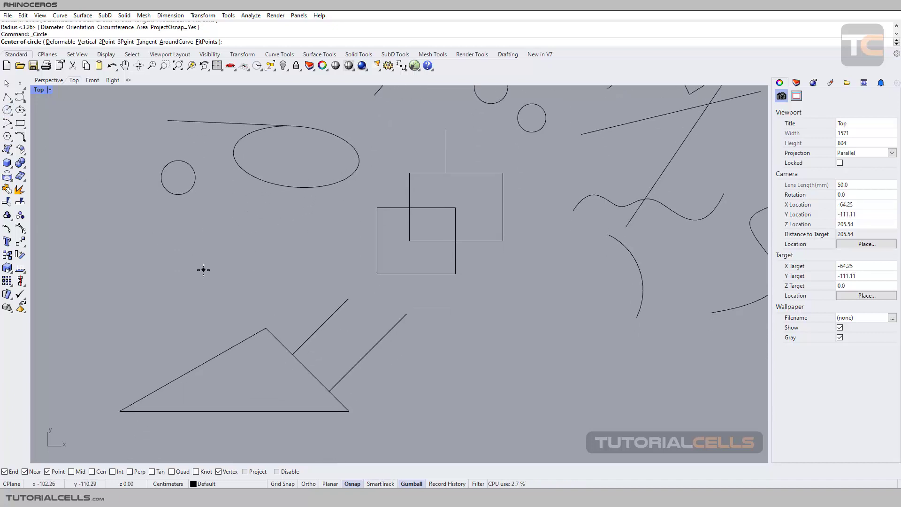
mouse_move(66, 474)
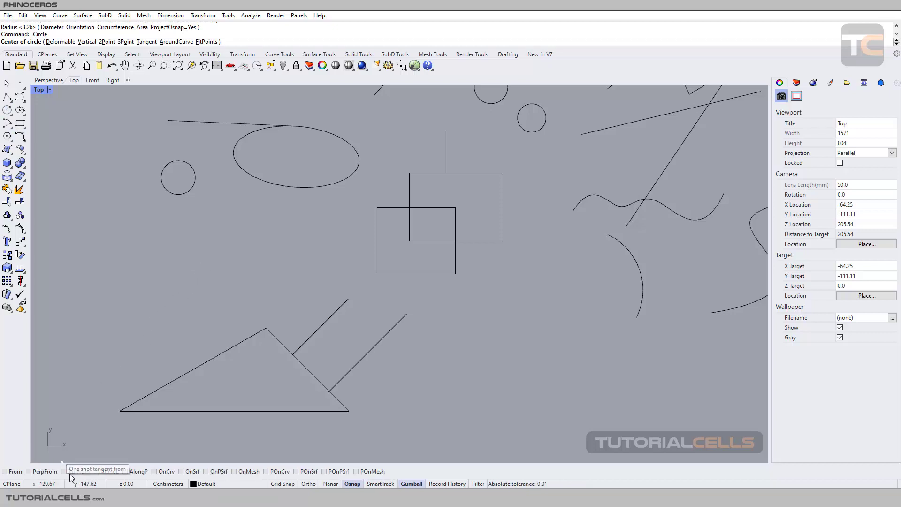
left_click(106, 474)
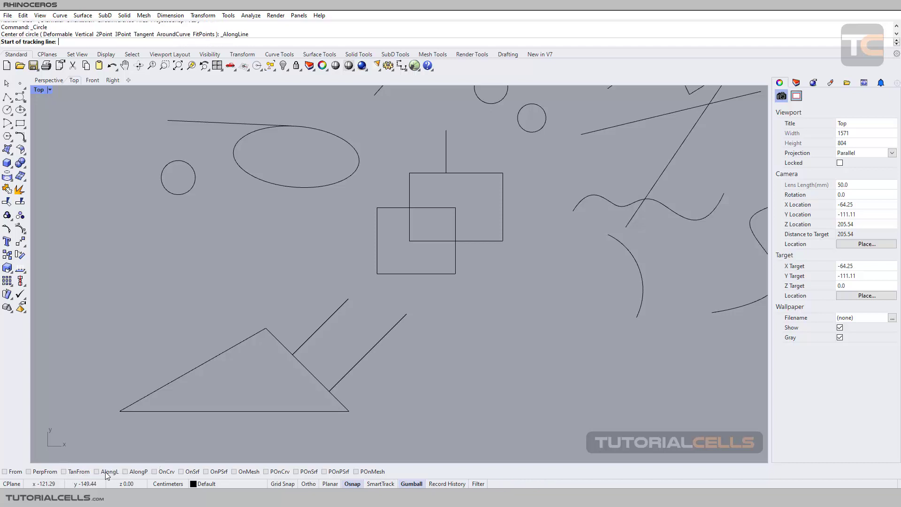
scroll(437, 284, "down", 5)
right_click_drag(356, 314, 236, 344)
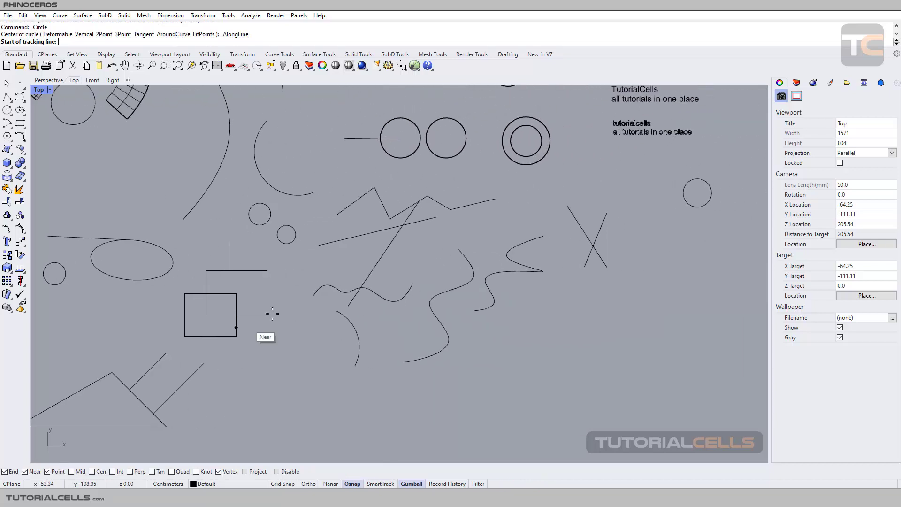
right_click_drag(566, 286, 306, 269)
scroll(526, 199, "up", 4)
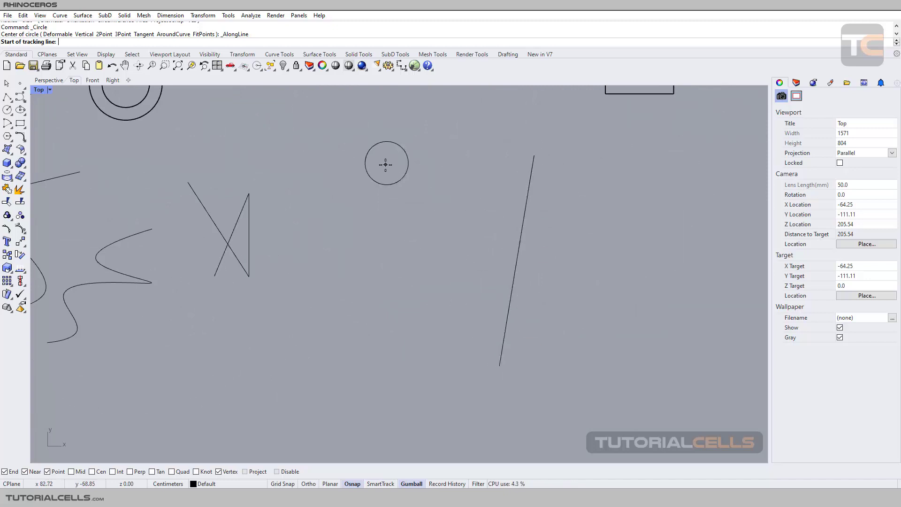
left_click(98, 472)
right_click_drag(435, 227, 426, 229)
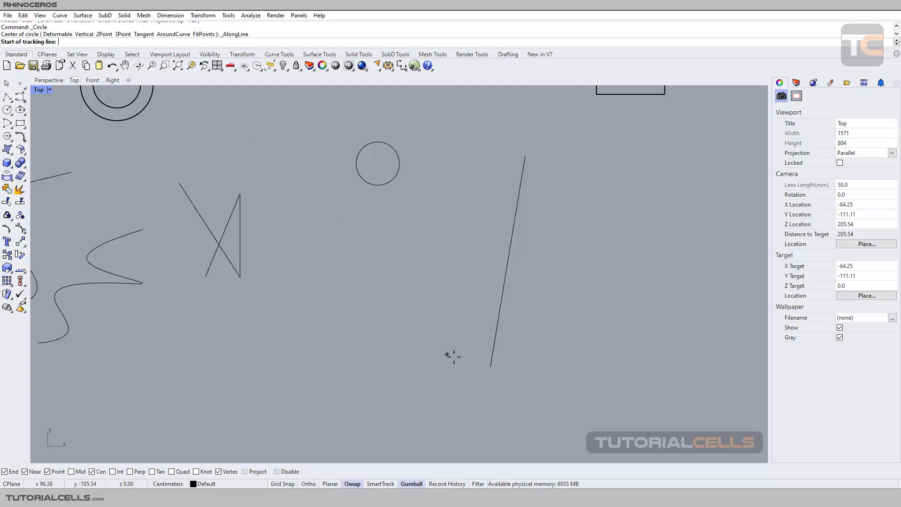
Centre a circle of about 6.7 cm radius on a tracking line from the slanted line's lower end to the existing circle's centre, and delete it
left_click(490, 366)
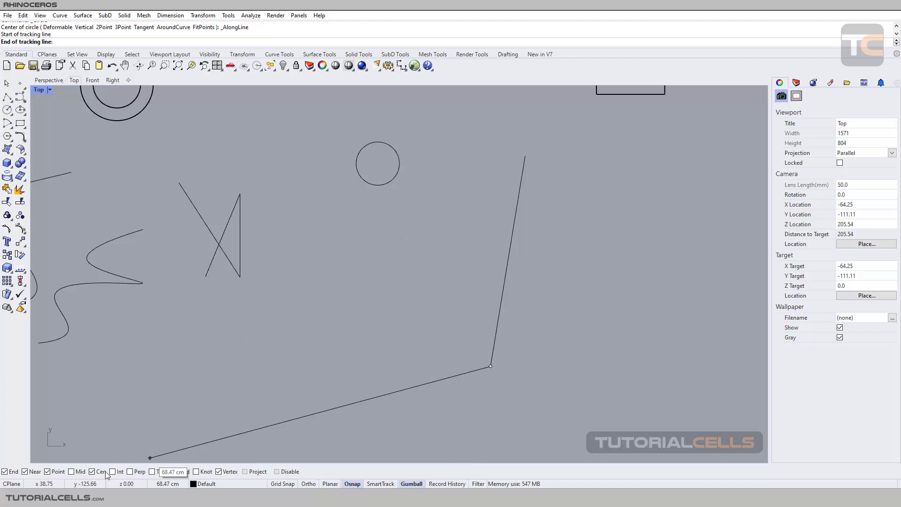
left_click(378, 163)
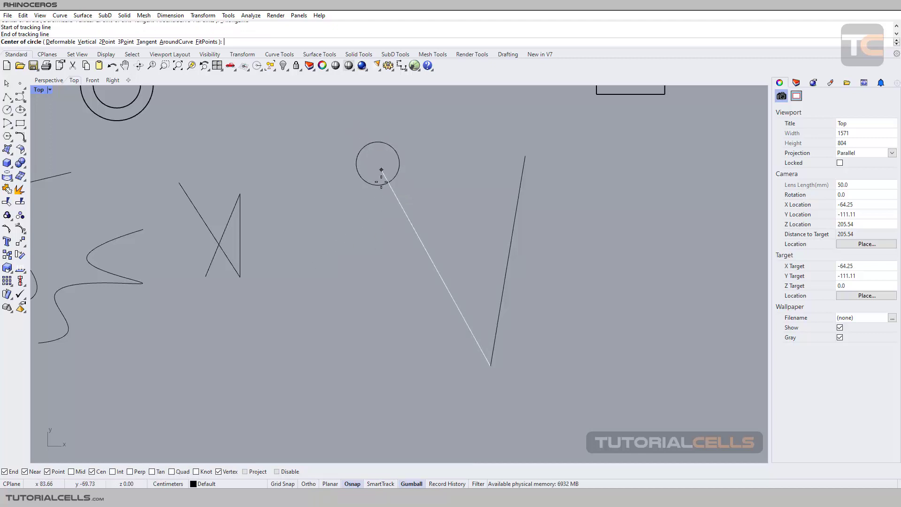
left_click(427, 251)
left_click(461, 252)
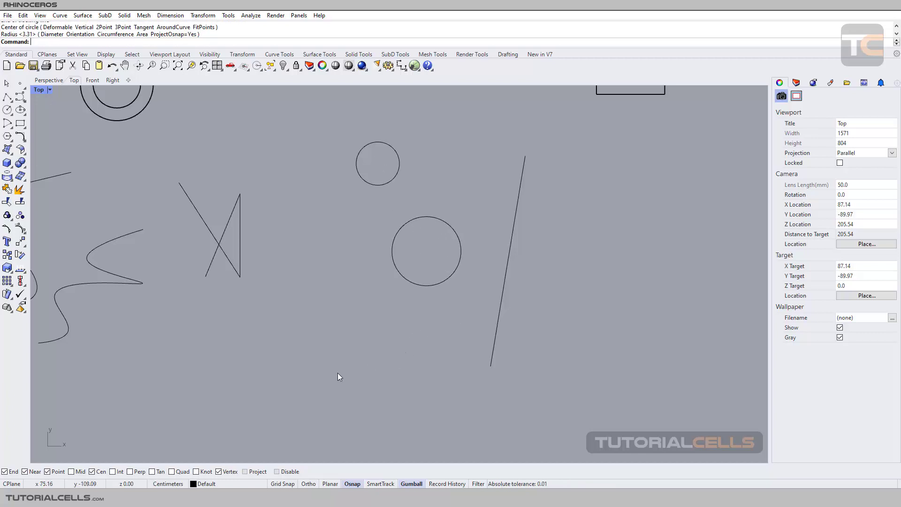
left_click(403, 279)
key("Delete")
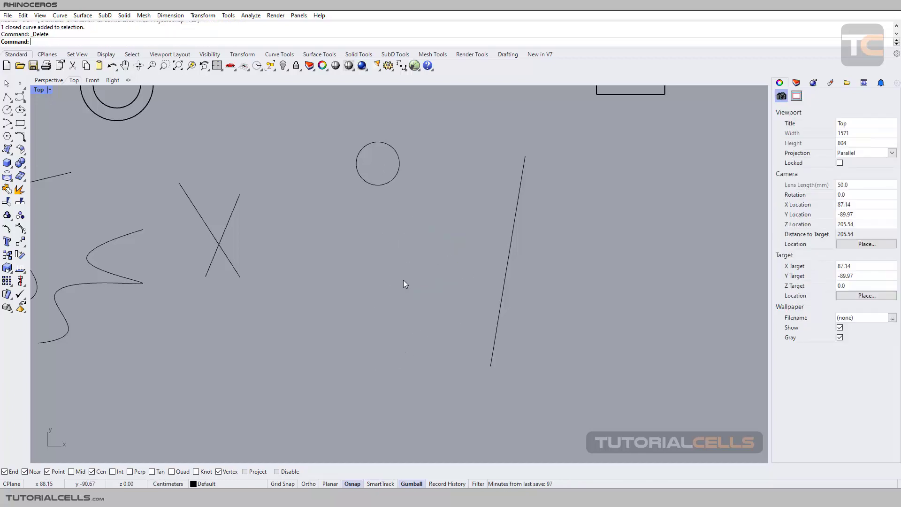
Draw a circle centred on a track through the existing circle's centre, parallel to the long slanted line, with the one-shot AlongParallel snap
key("ctrl")
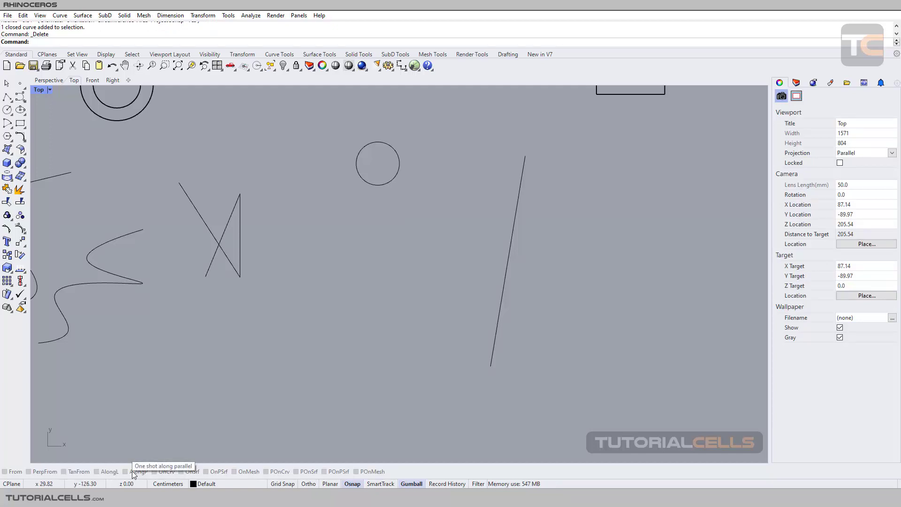
left_click(7, 109)
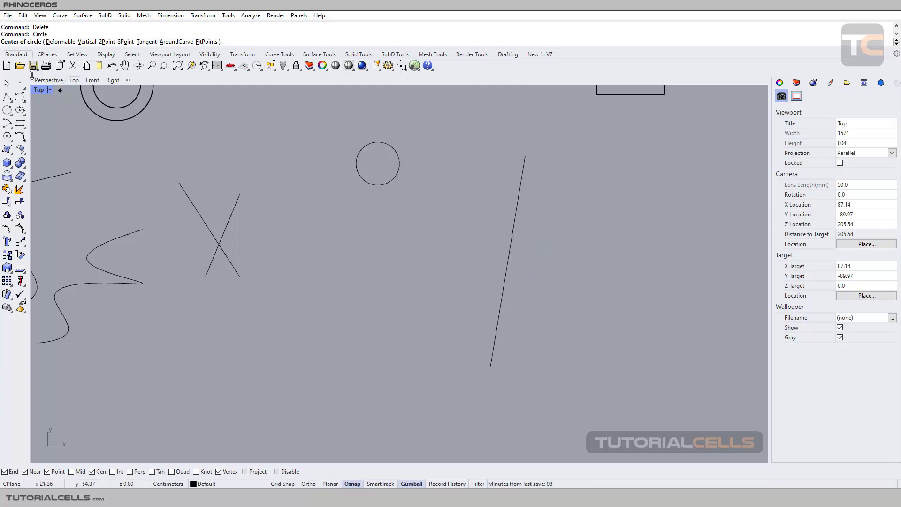
left_click(6, 110)
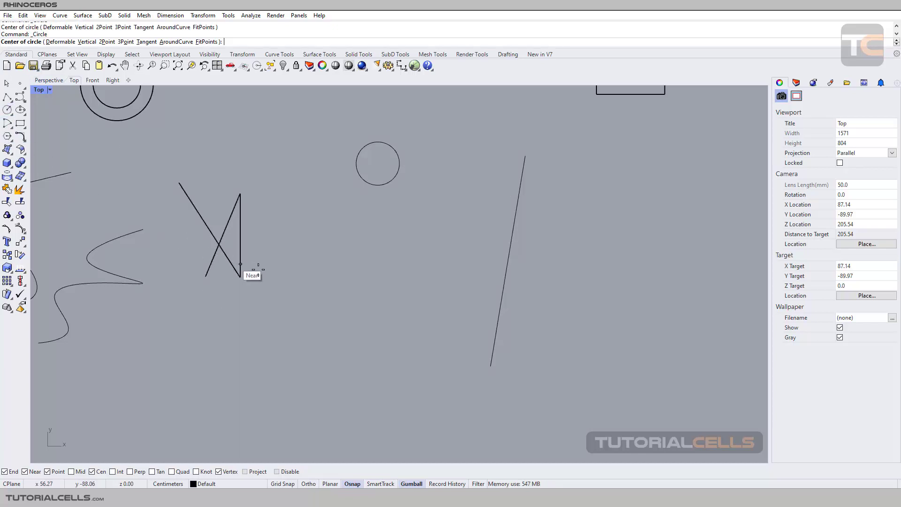
key("ctrl")
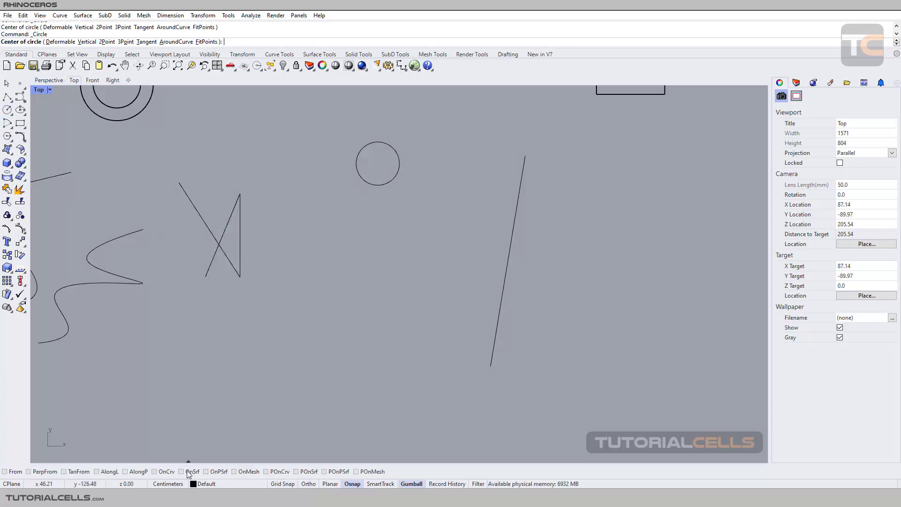
left_click(136, 472, "ctrl")
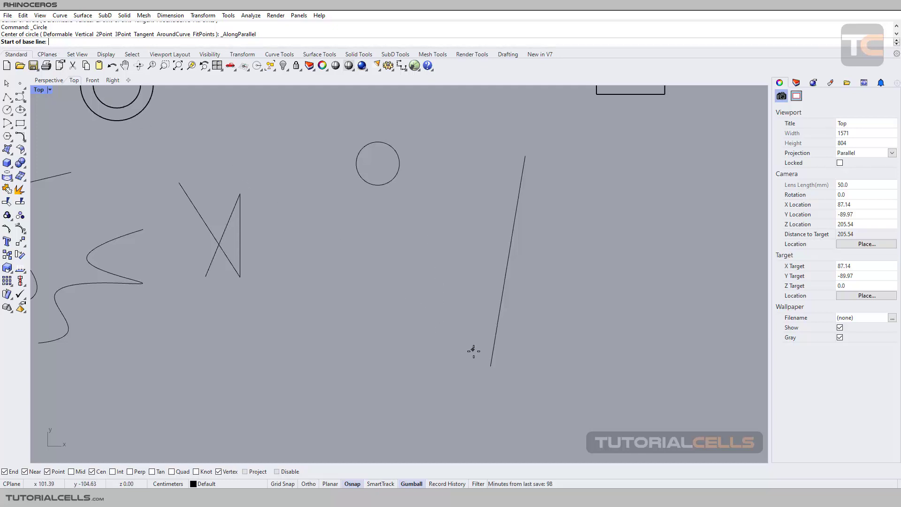
left_click(491, 366)
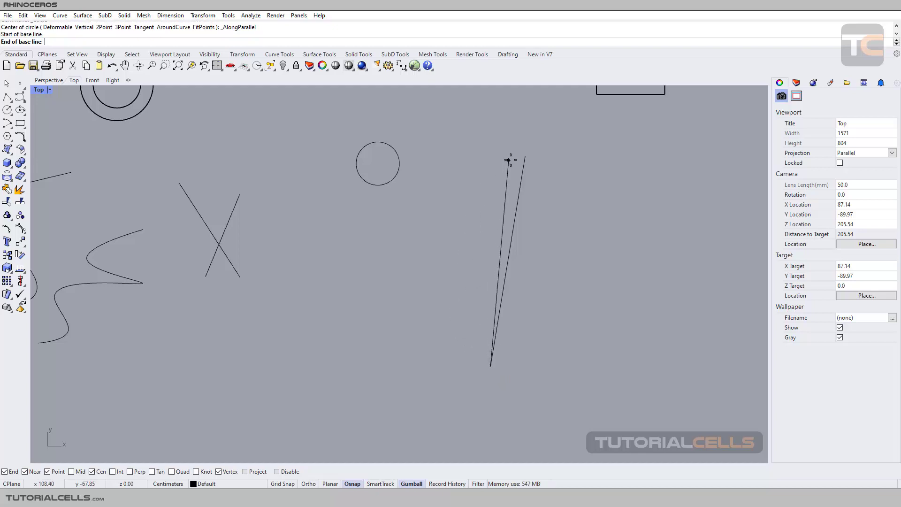
left_click(525, 157)
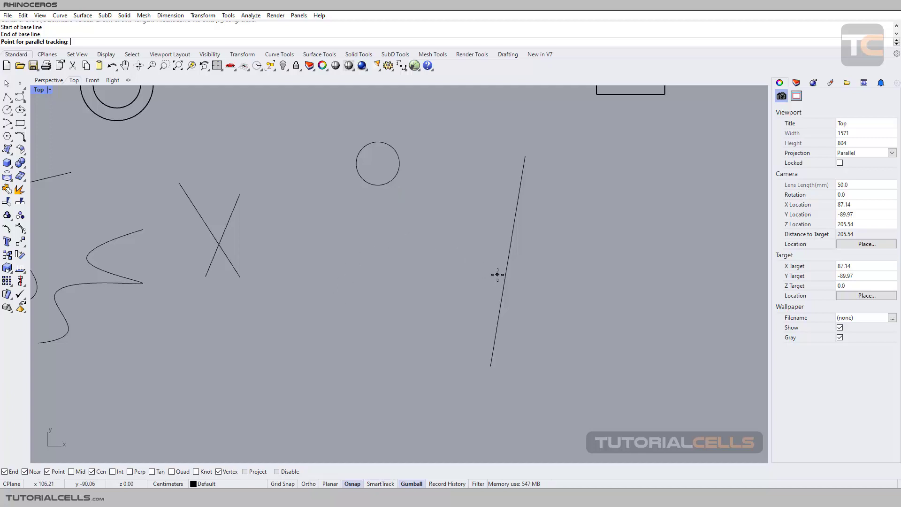
left_click(370, 178)
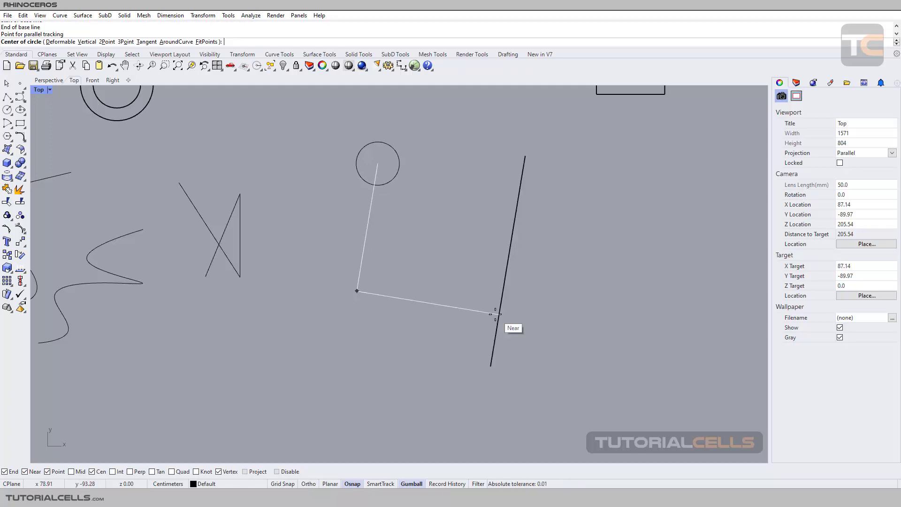
left_click(365, 239)
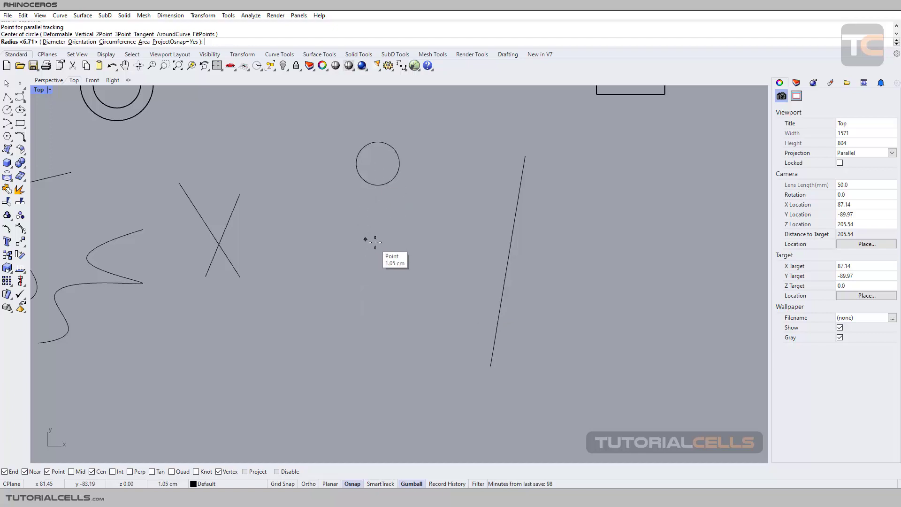
left_click(401, 241)
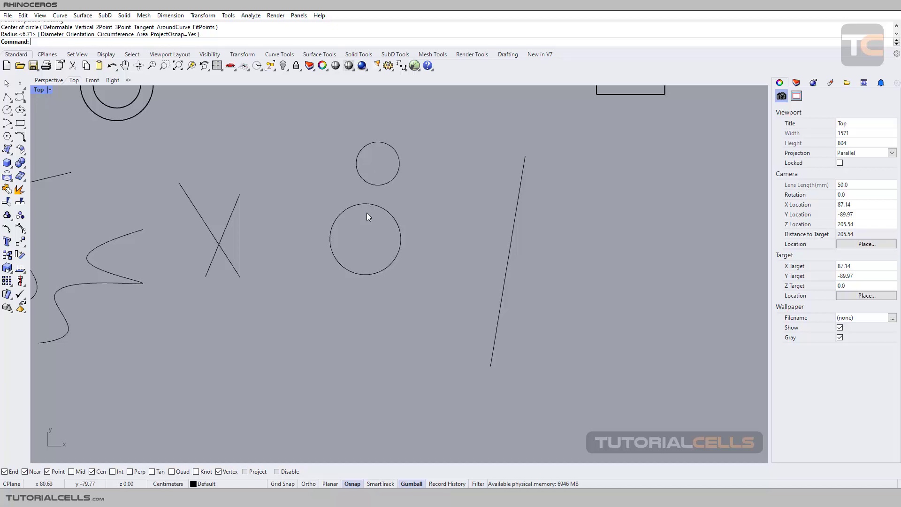
Draw a circle of about 4 cm radius centred on the long S-shaped curve's lower bend, using the one-shot OnCrv snap
right_click_drag(242, 384, 268, 341)
left_click(7, 110)
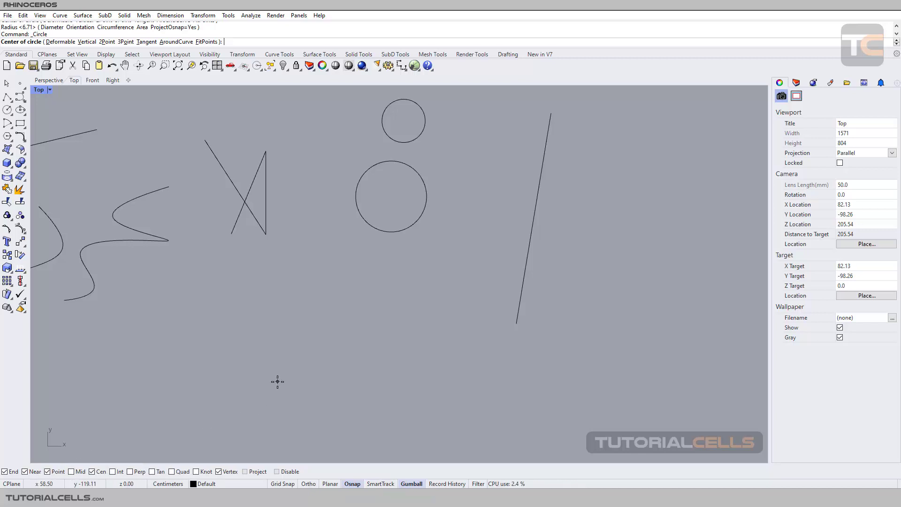
scroll(277, 380, "down", 5)
scroll(225, 254, "up", 4)
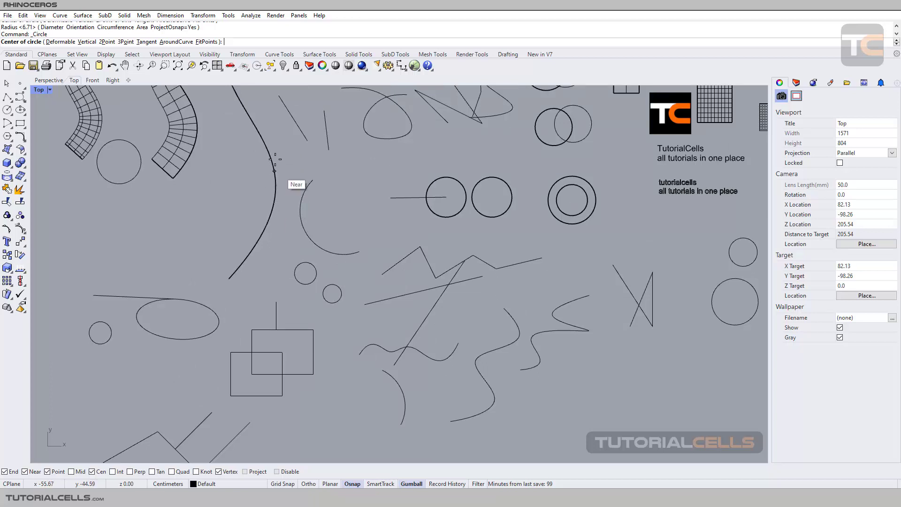
scroll(267, 175, "up", 2)
right_click_drag(266, 175, 303, 183)
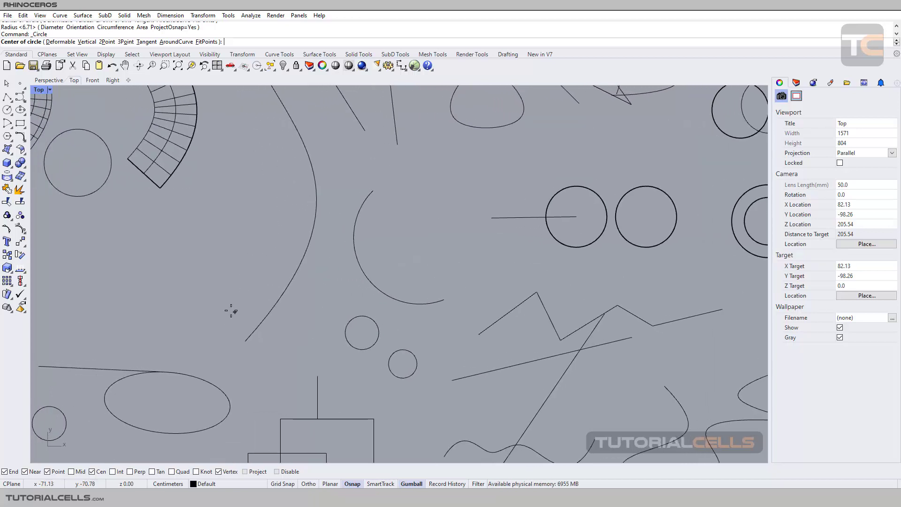
left_click(19, 111)
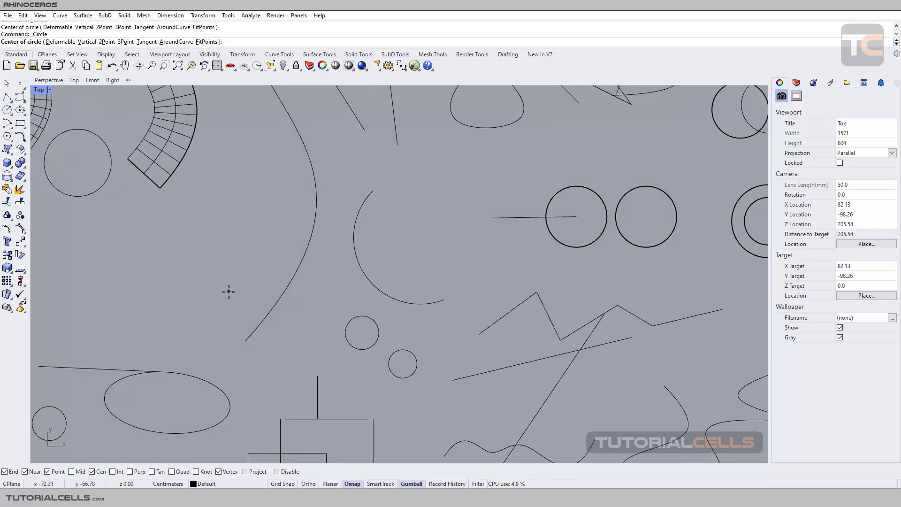
key("ctrl")
key("ctrl")
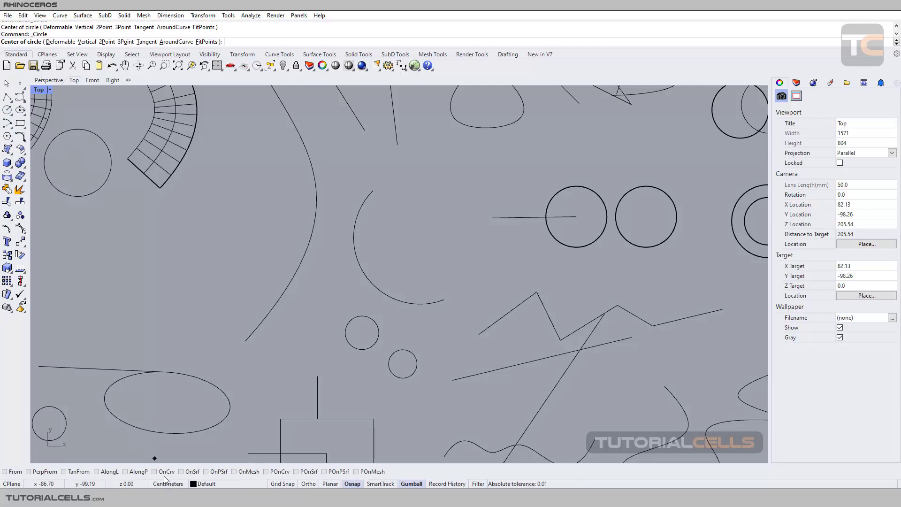
left_click(165, 473)
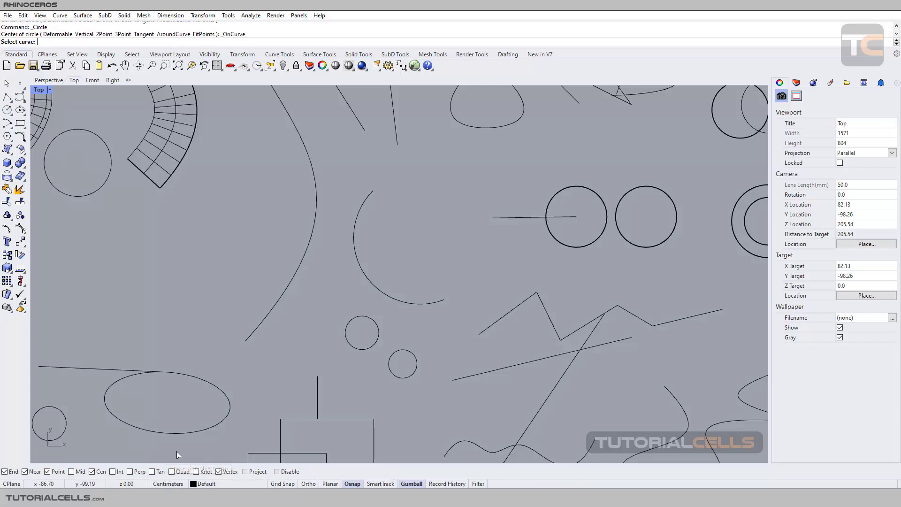
left_click(311, 236)
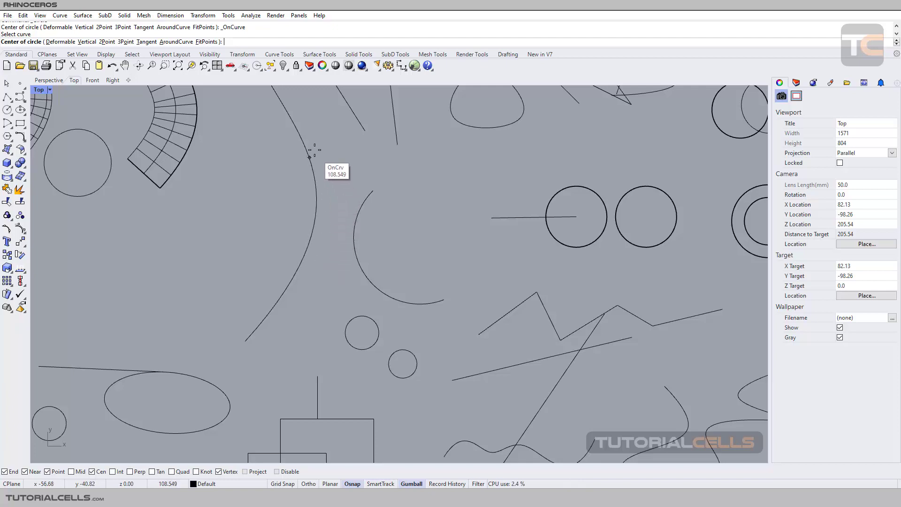
left_click(316, 191)
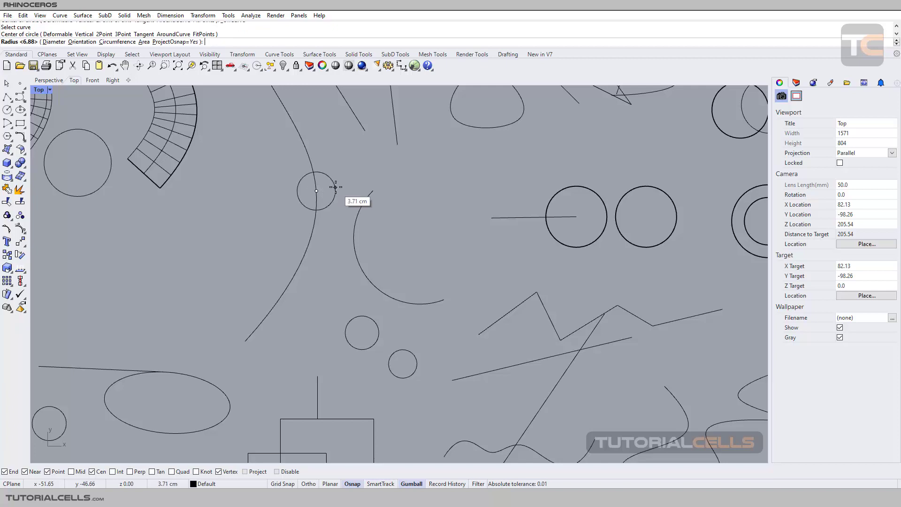
left_click(330, 203)
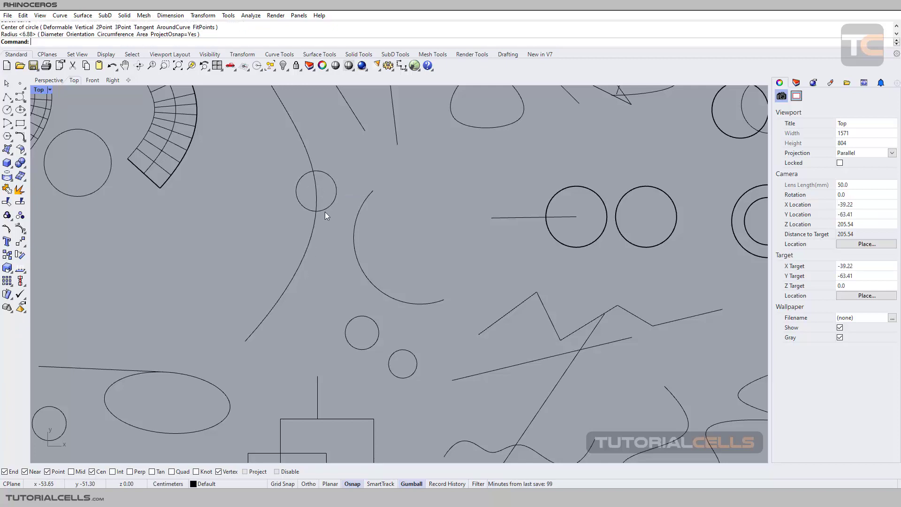
Delete the circle centred on the long S-shaped curve
left_click(325, 213)
key("Delete")
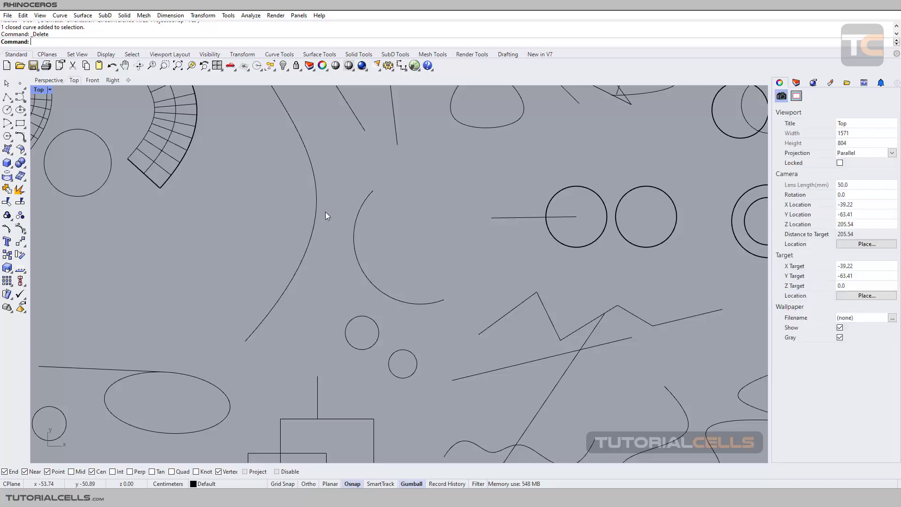
scroll(310, 230, "up", 3)
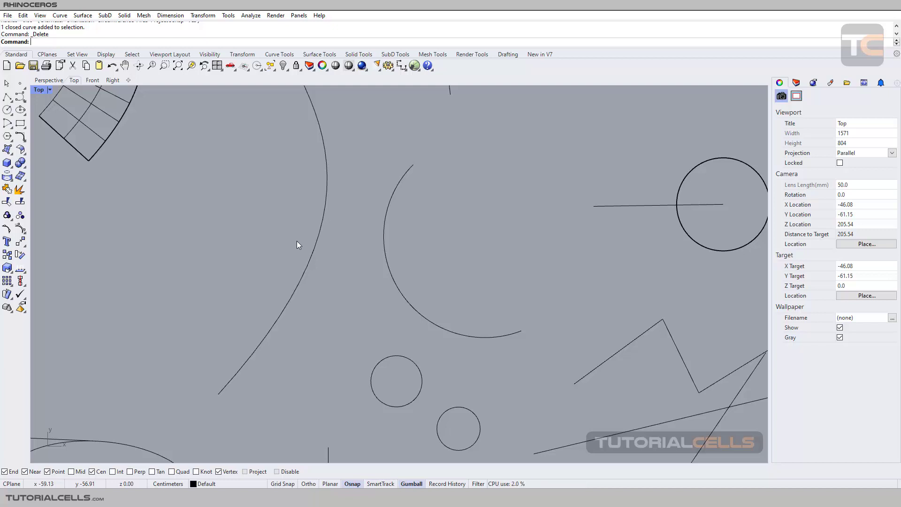
scroll(297, 241, "down", 3)
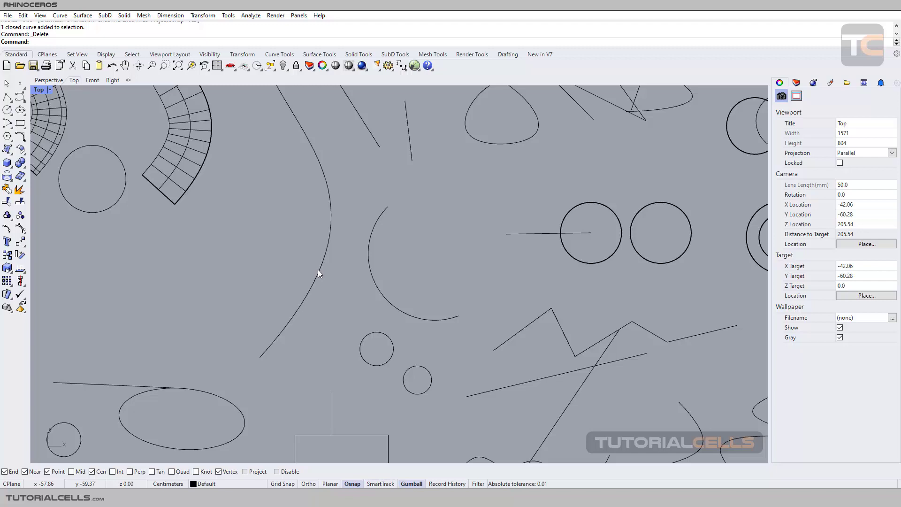
scroll(318, 271, "down", 3)
right_click_drag(321, 264, 330, 267)
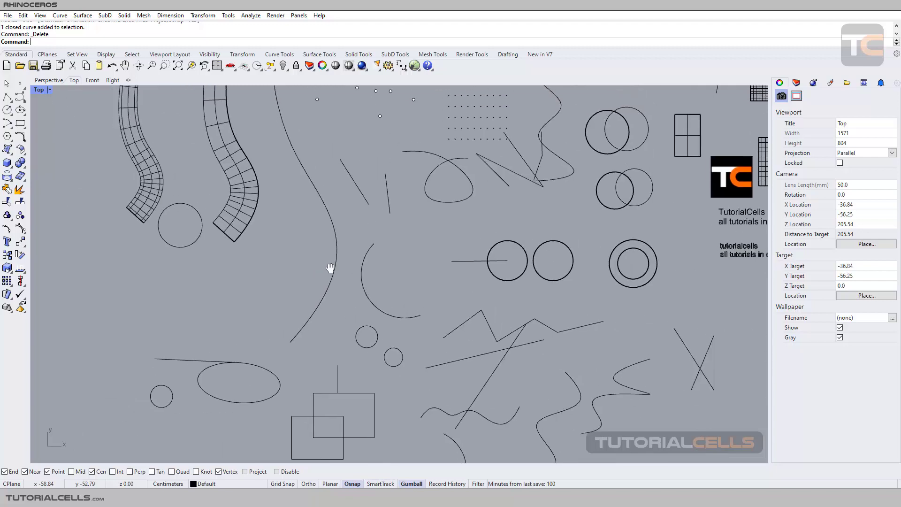
Select the long S-shaped curve, try to shift it with the gumball along X, and undo the circle's deletion
scroll(283, 146, "up", 4)
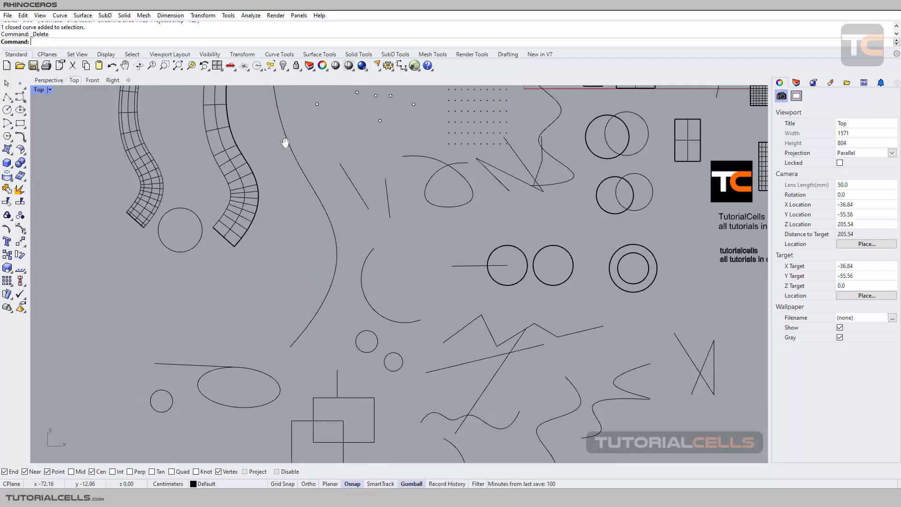
left_click(302, 180)
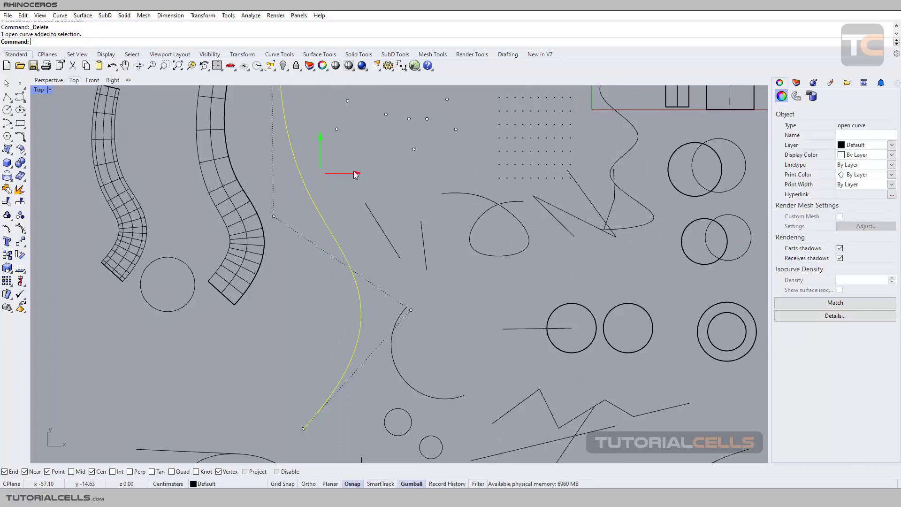
mouse_move(356, 175)
left_mouse_down("ctrl")
mouse_move(328, 173)
mouse_move(353, 174)
left_mouse_up("ctrl")
key("ctrl+z")
left_click(356, 202)
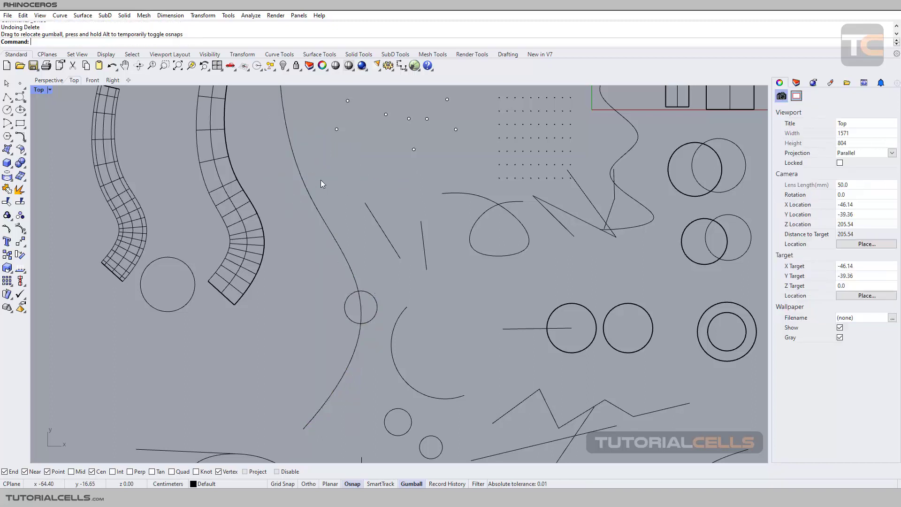
Make two closely spaced copies of the long S-shaped curve with the gumball, shifted slightly in the negative X direction
left_click(308, 189)
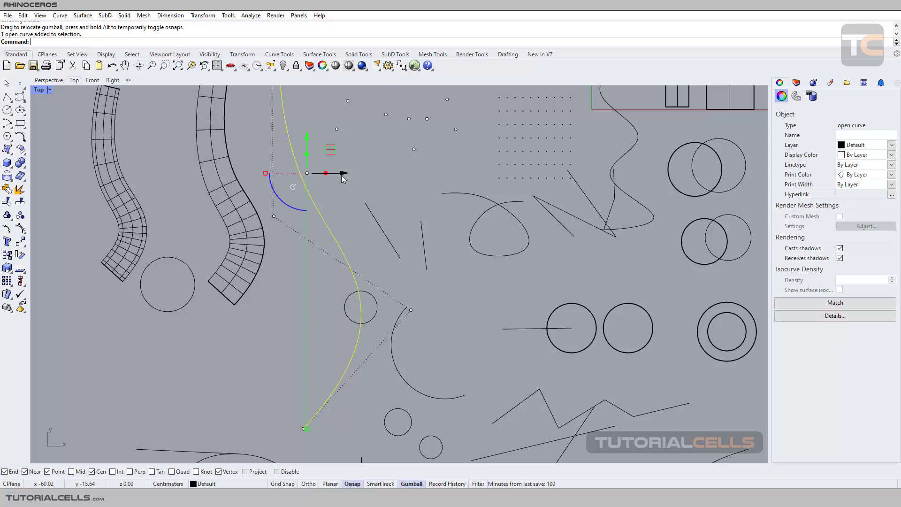
left_click_drag(344, 176, 330, 174, "alt")
scroll(300, 185, "up", 3)
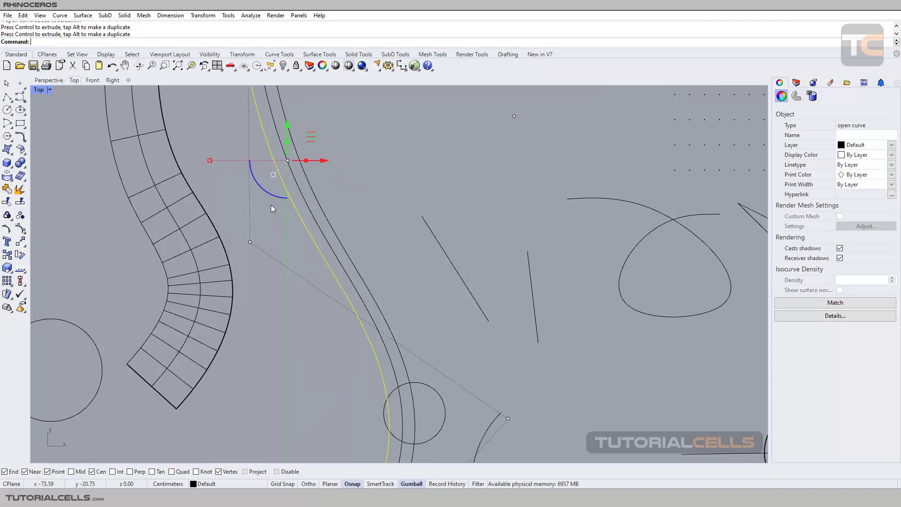
key("Escape")
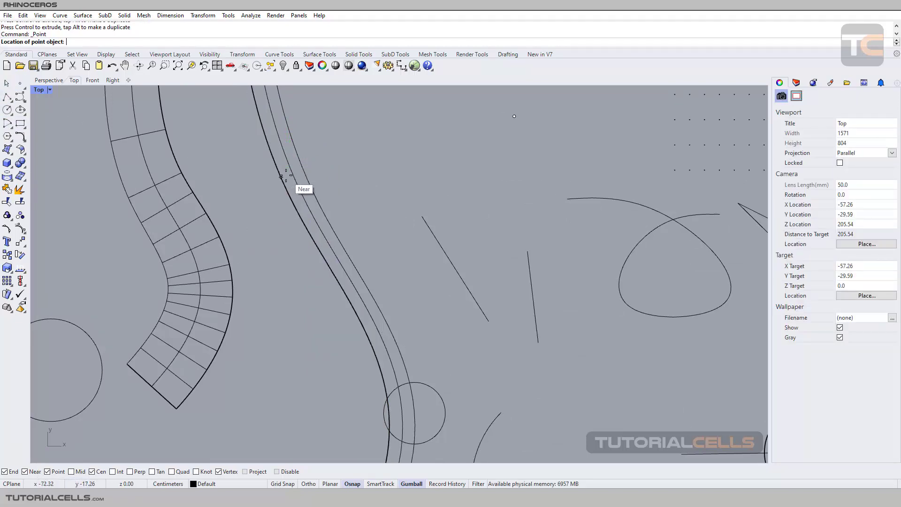
Try to place a point on one of the closely spaced curves with the Near snap, and cancel the command
scroll(292, 184, "down", 3)
scroll(292, 184, "down", 4)
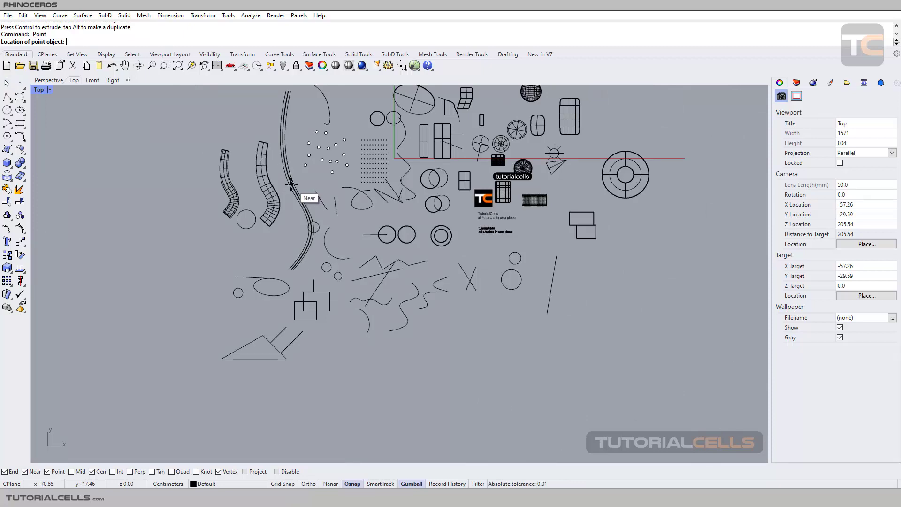
scroll(292, 186, "up", 5)
key("Escape")
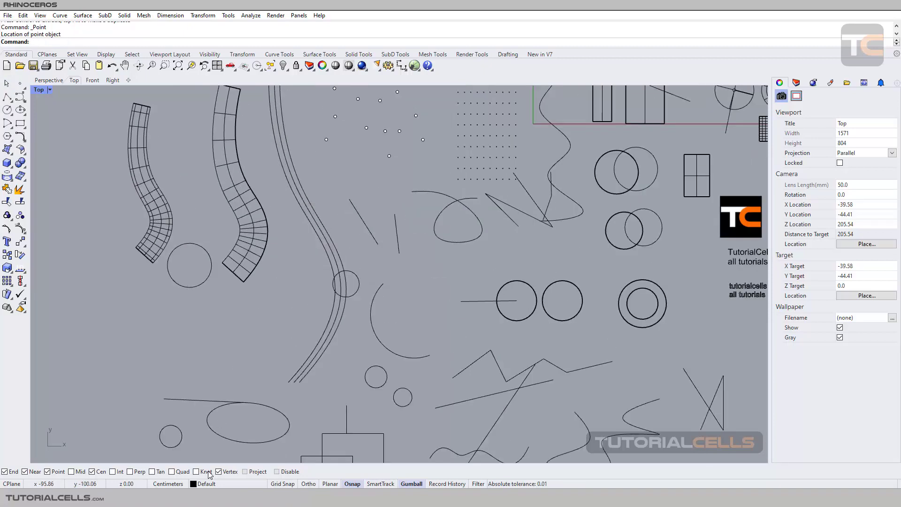
key("ctrl")
Delete the copied curves beside the original long S-shaped curve
scroll(298, 204, "down", 3)
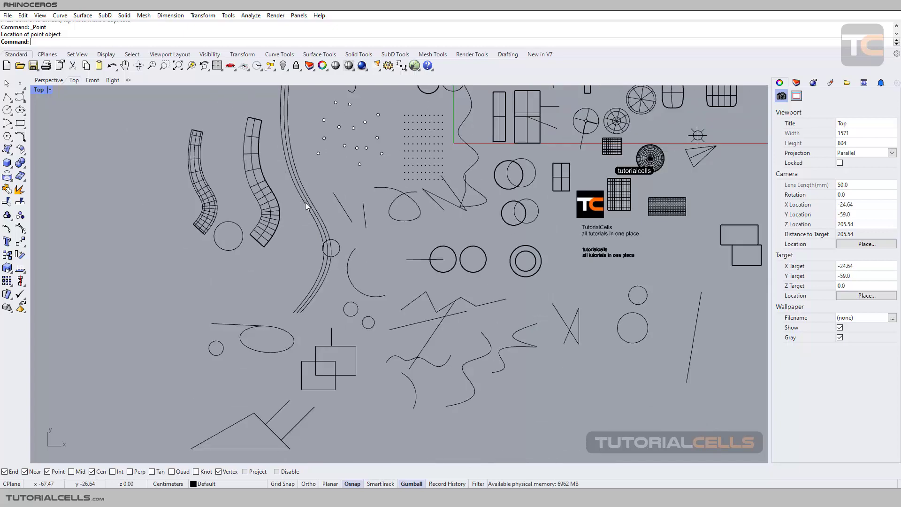
left_click(305, 203)
scroll(306, 206, "up", 2)
key("Delete")
scroll(306, 201, "down", 2)
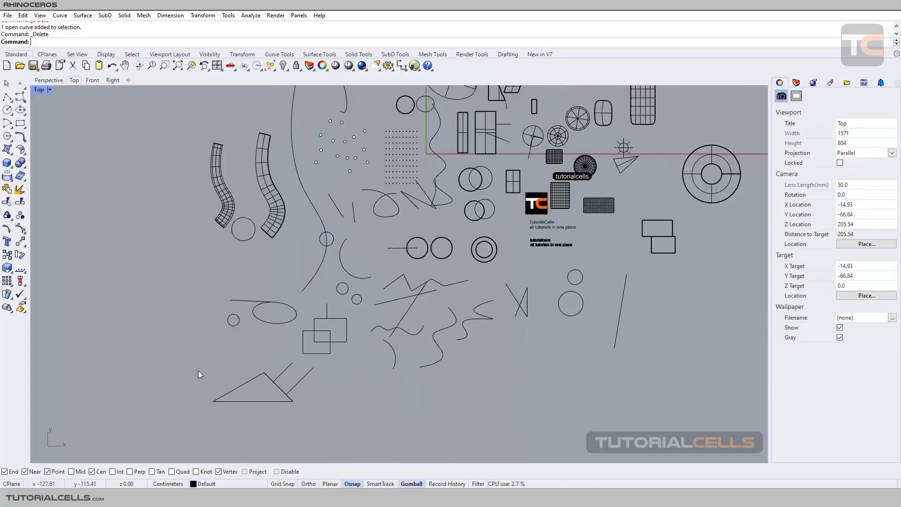
Switch to the Perspective viewport and bring the truncated cone and nearby solids into view
key("ctrl")
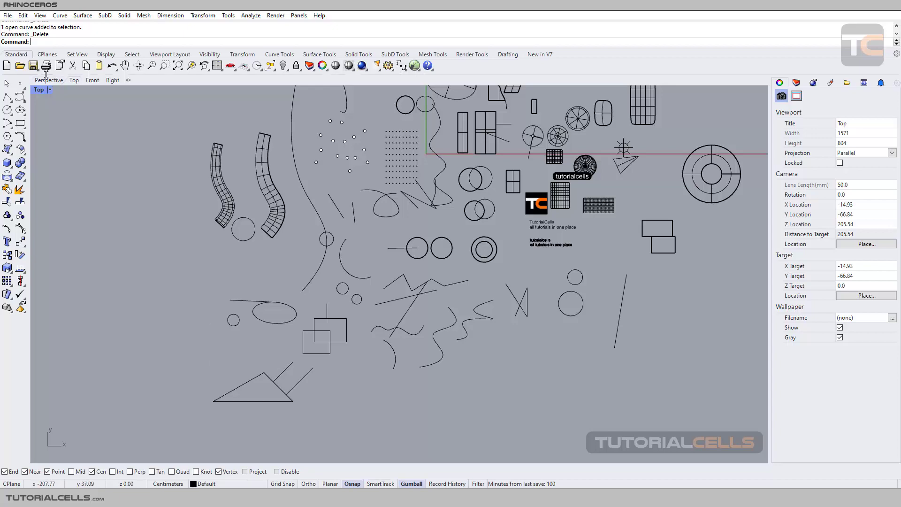
left_click(39, 89)
left_click(49, 81)
scroll(375, 258, "up", 6)
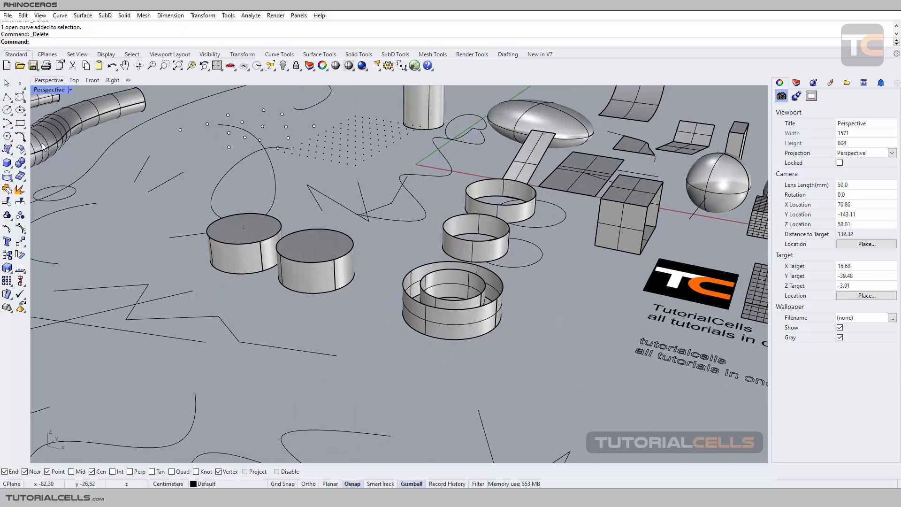
left_click(7, 98)
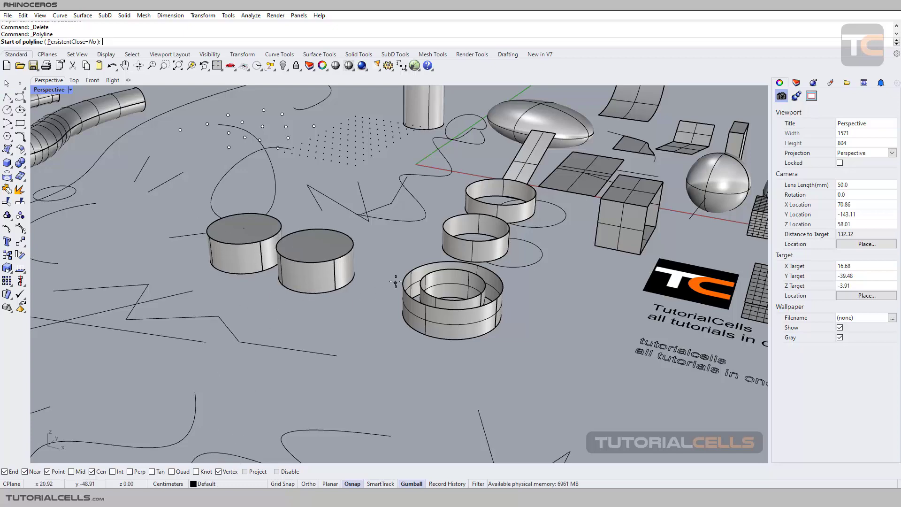
scroll(476, 235, "down", 4)
scroll(473, 231, "up", 3)
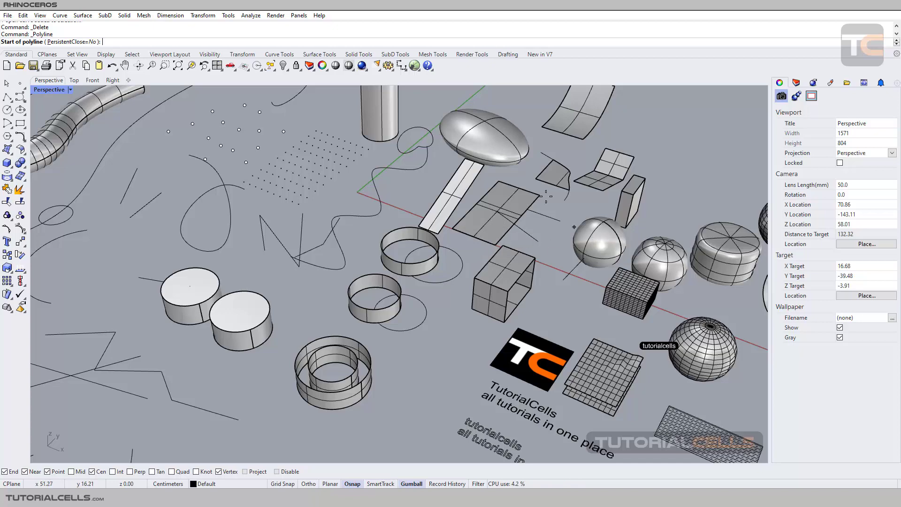
right_click_drag(595, 240, 329, 223, "shift")
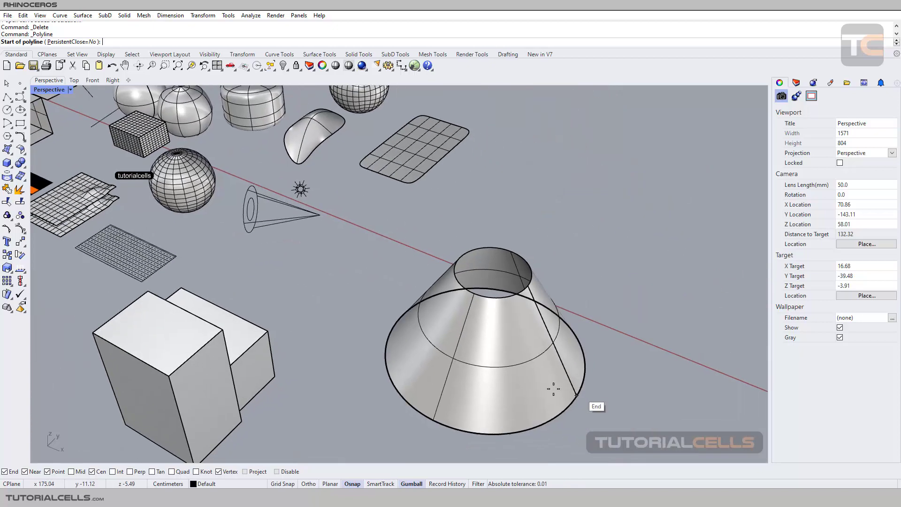
scroll(491, 359, "down", 5)
right_click_drag(489, 357, 537, 336, "shift")
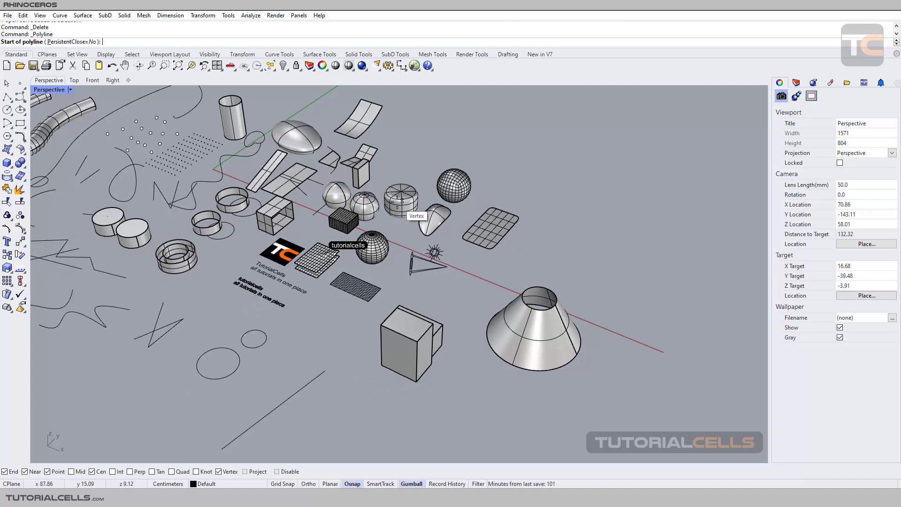
Draw a multi-segment polyline over the truncated cone, snapping only its start point to the surface with the one-shot OnSrf snap
left_click(8, 97)
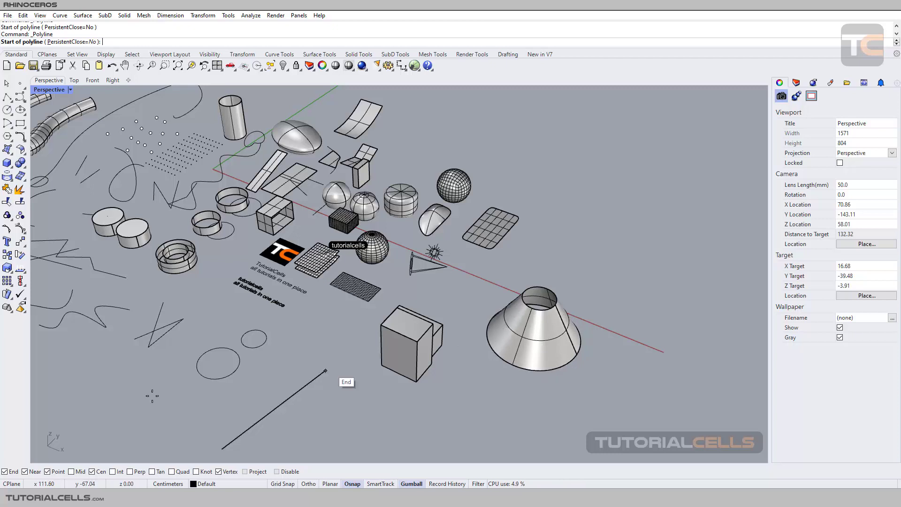
key("ctrl")
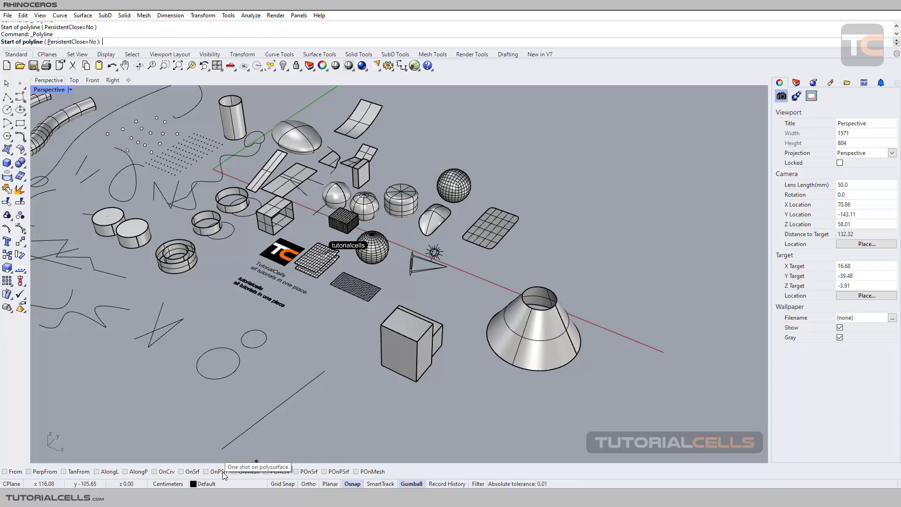
left_click(197, 472)
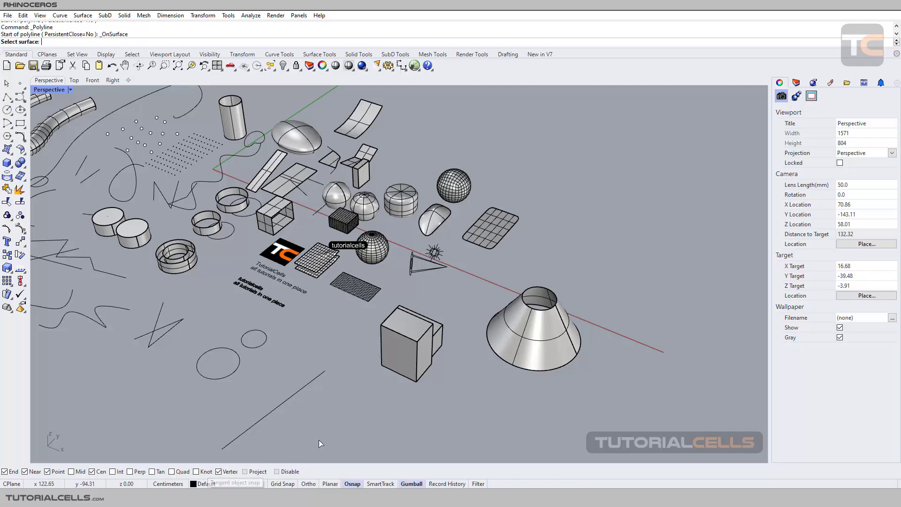
scroll(577, 333, "up", 4)
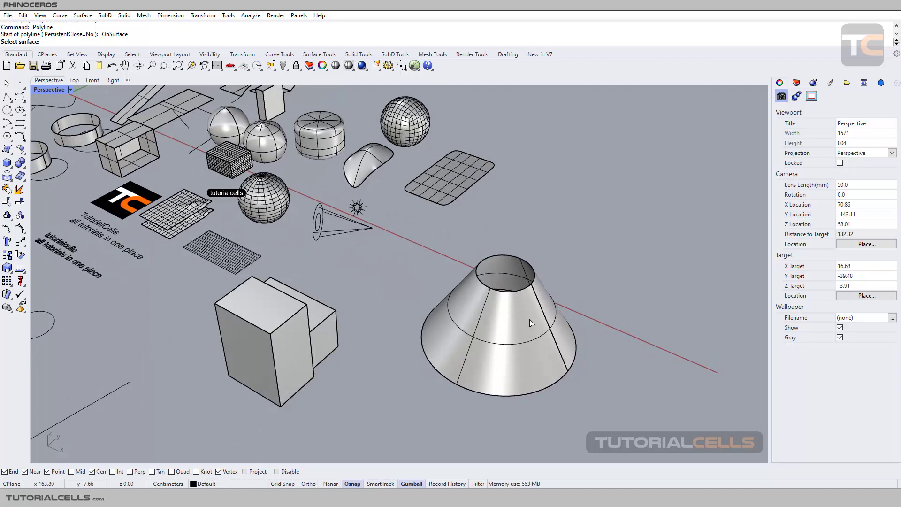
left_click(530, 337)
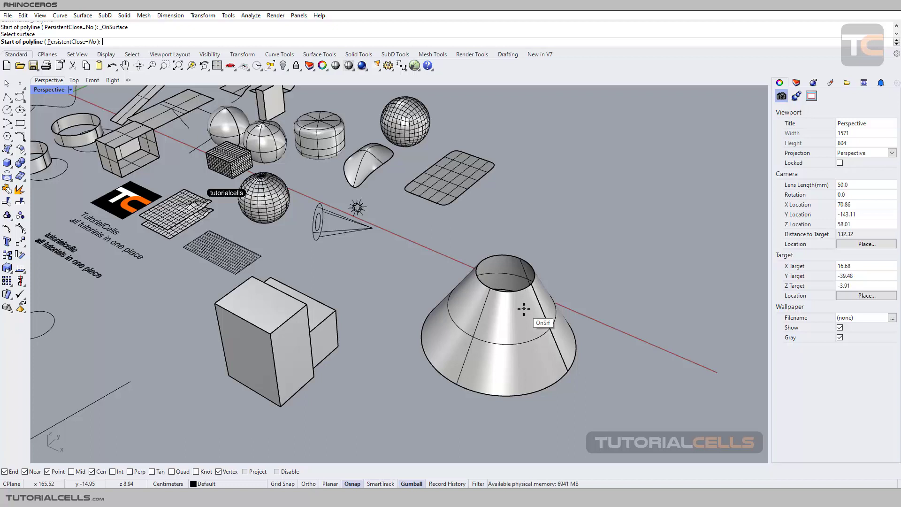
left_click(524, 308)
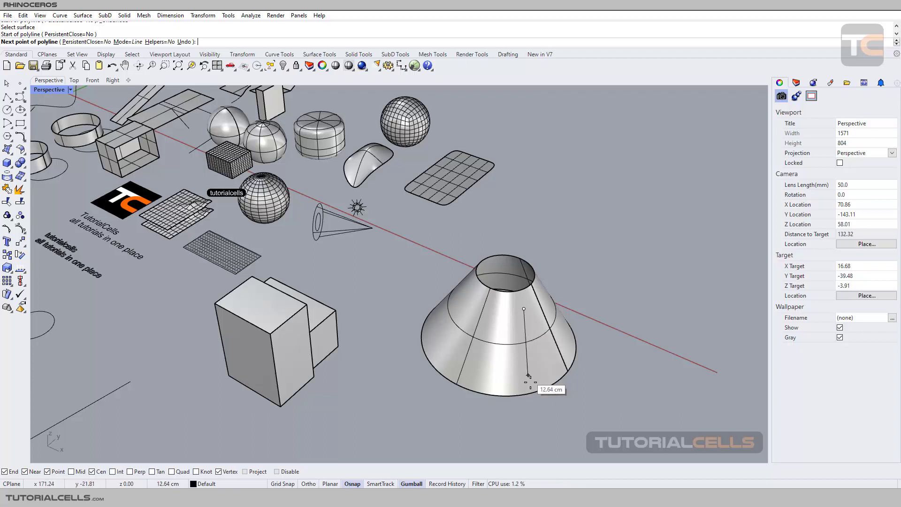
left_click(537, 364)
left_click(501, 373)
left_click(447, 345)
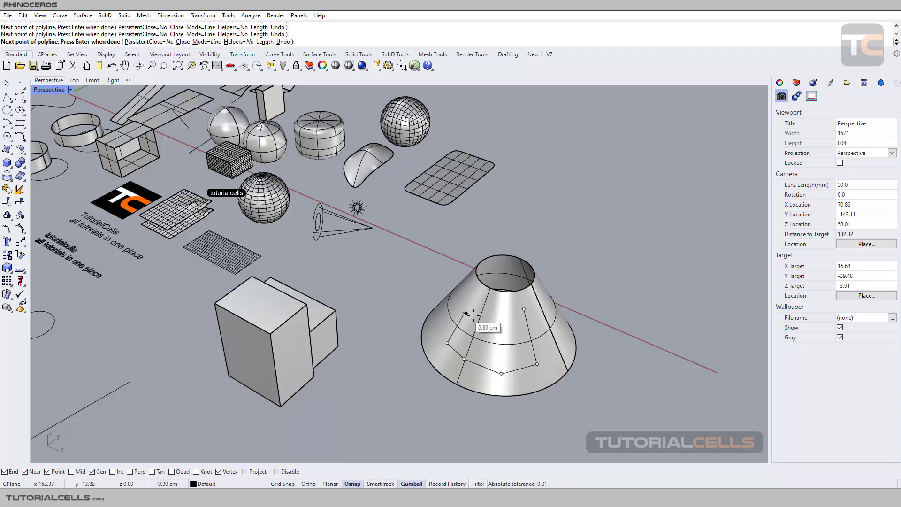
key("Return")
Check from the side how the one-shot OnSrf polyline lies relative to the cone, and delete it
left_click(528, 326)
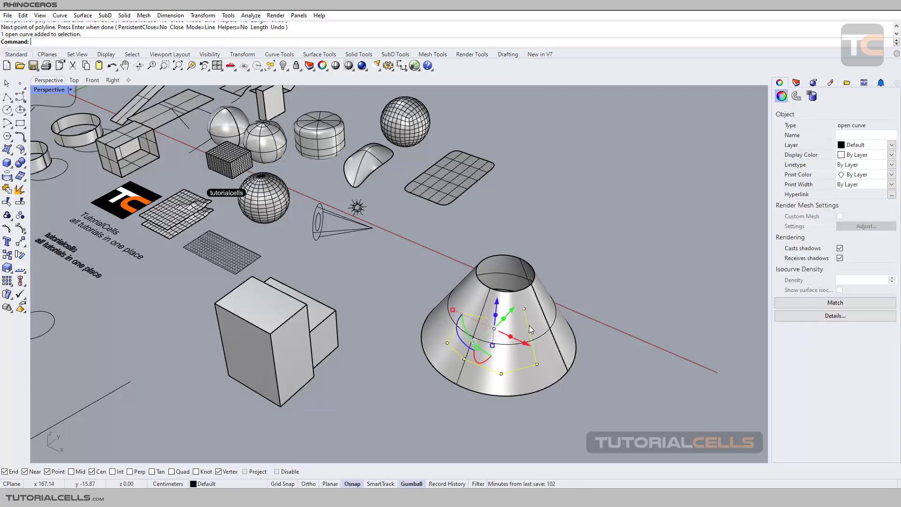
right_click_drag(529, 326, 354, 274)
scroll(478, 303, "up", 5)
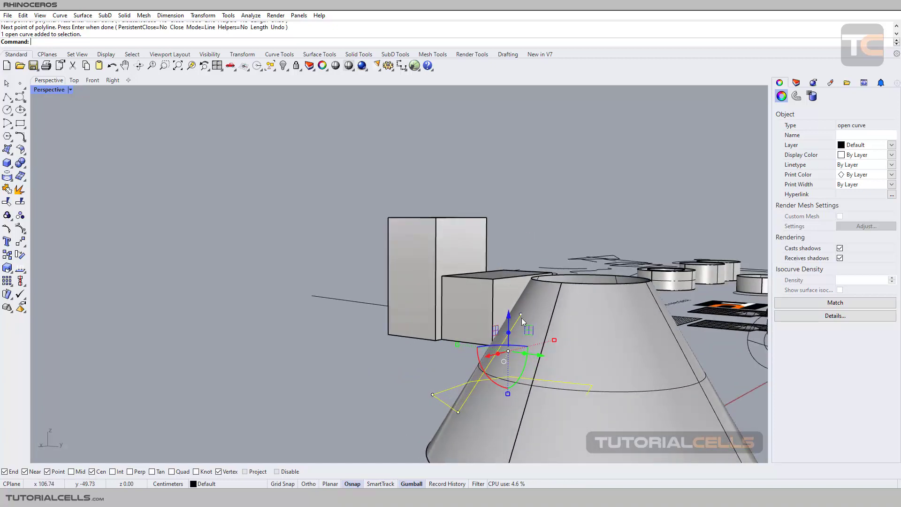
right_click_drag(523, 312, 601, 389)
key("Delete")
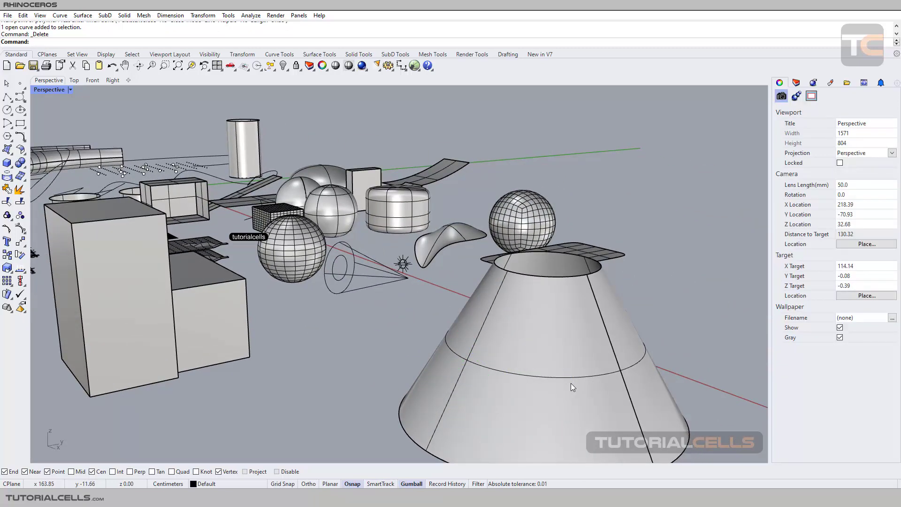
Draw an eight-point polyline on the truncated cone's surface using the persistent POnSrf snap
scroll(558, 366, "down", 5)
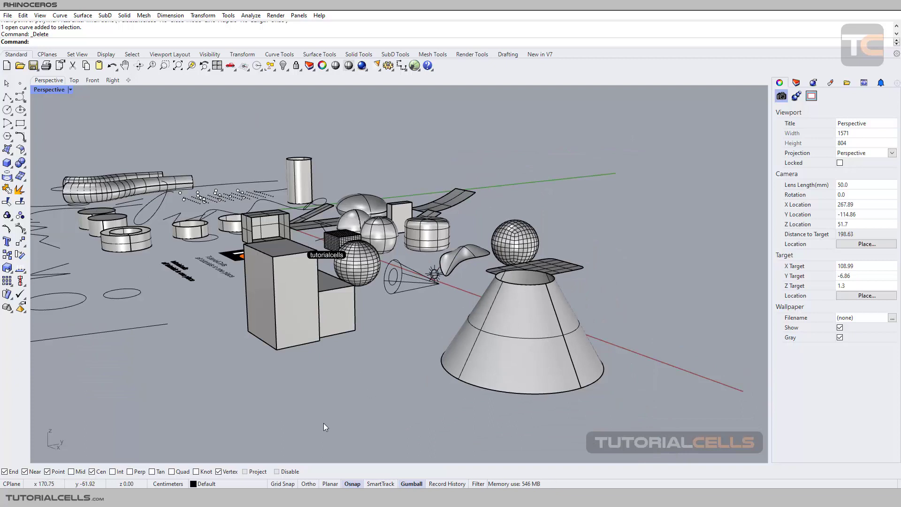
left_click(7, 97)
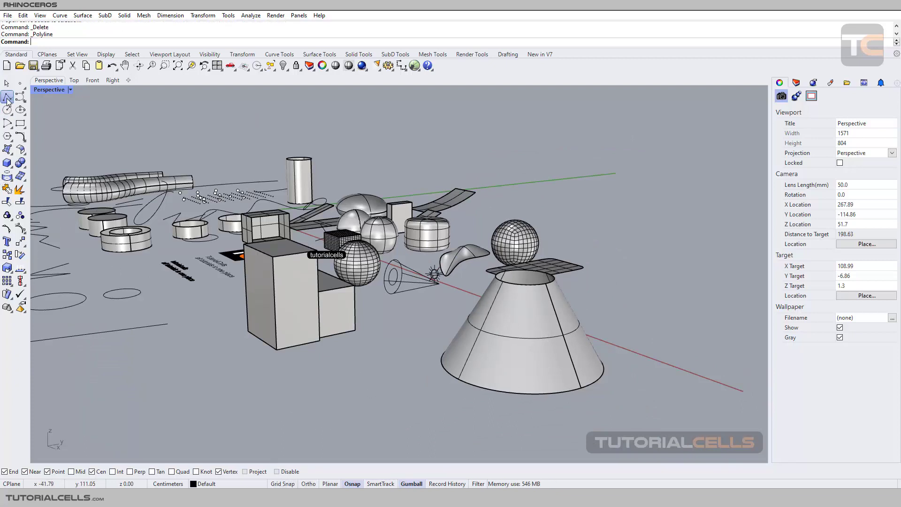
mouse_move(275, 468)
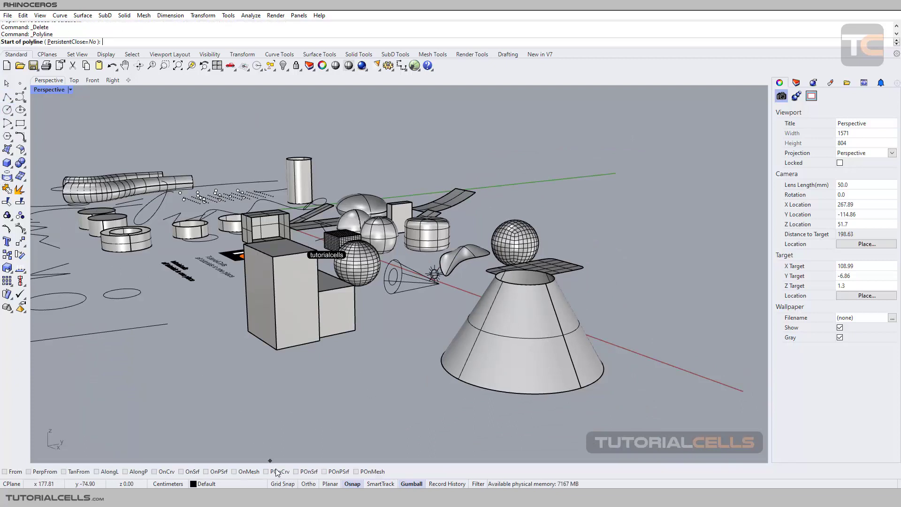
left_click(305, 472)
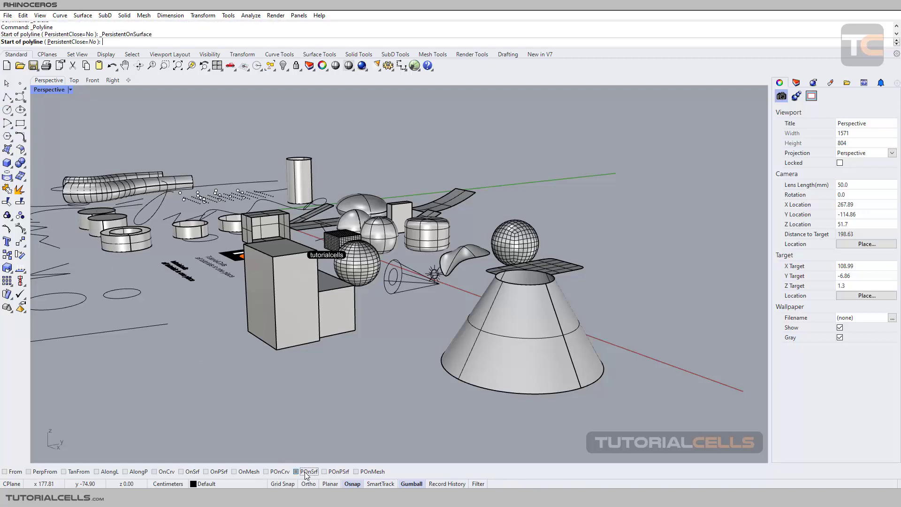
left_click(537, 307)
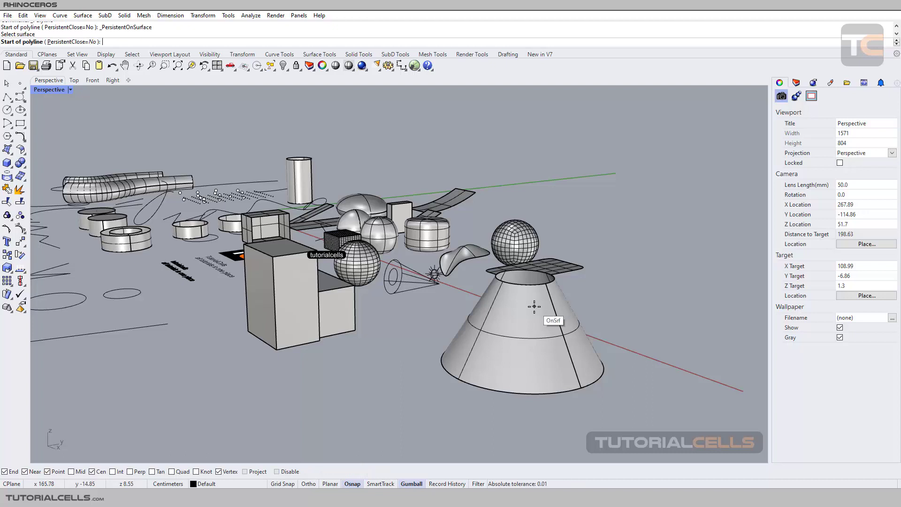
left_click(537, 299)
left_click(545, 333)
left_click(549, 360)
left_click(517, 372)
left_click(482, 370)
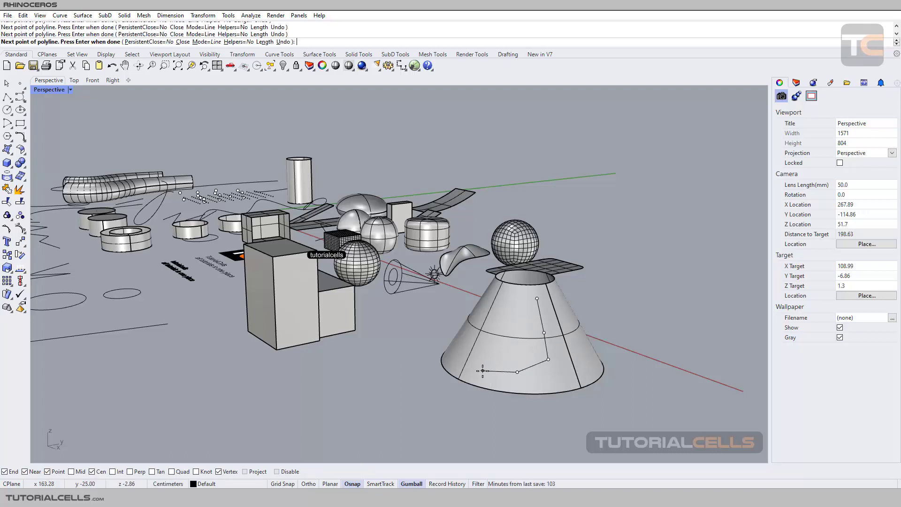
left_click(462, 346)
left_click(486, 324)
left_click(510, 310)
key("Return")
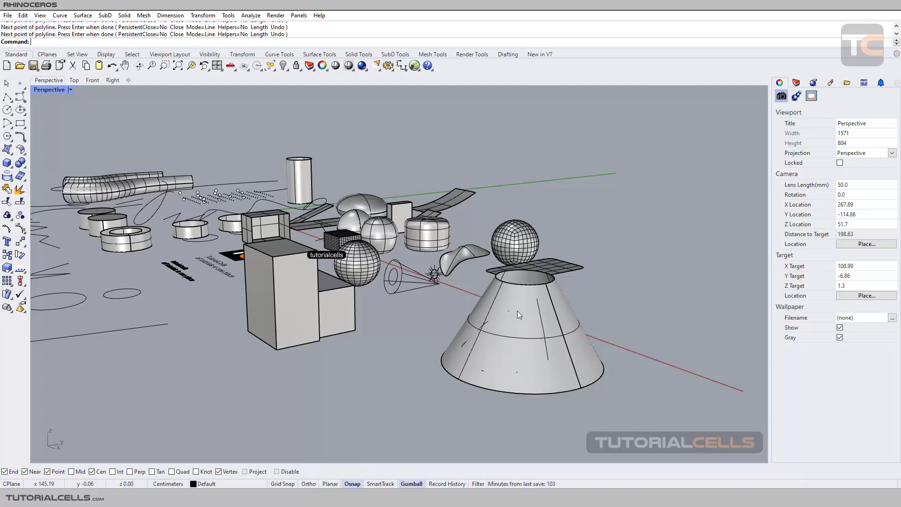
Inspect the POnSrf polyline on the cone from several angles, and delete it
right_click_drag(530, 323, 515, 326)
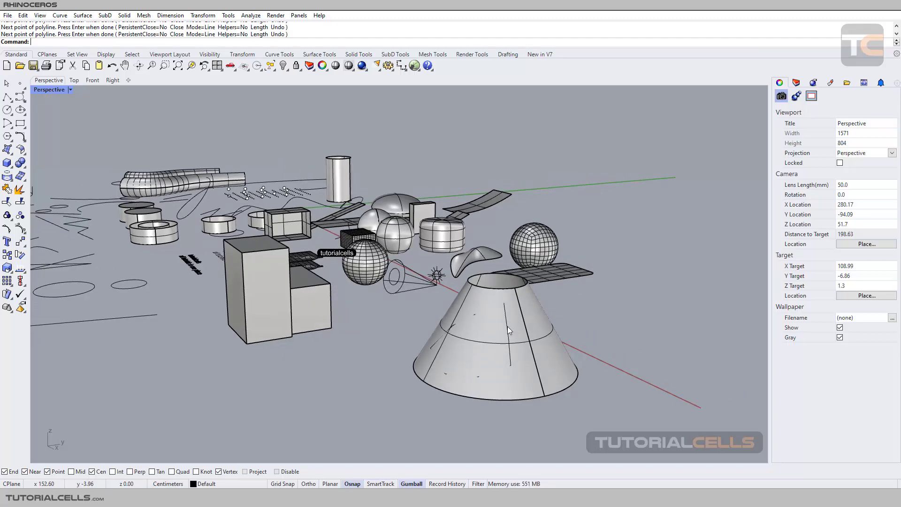
left_click(508, 327)
scroll(508, 326, "up", 4)
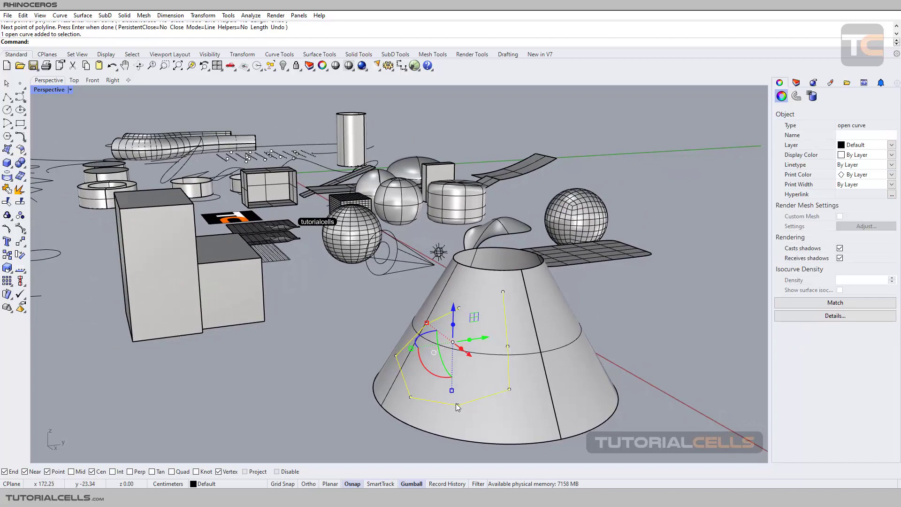
right_click_drag(400, 384, 497, 288)
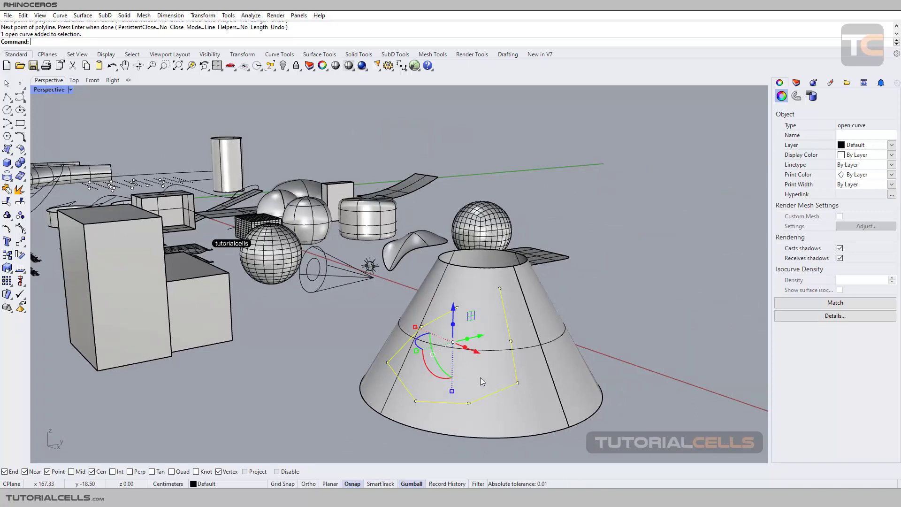
key("Delete")
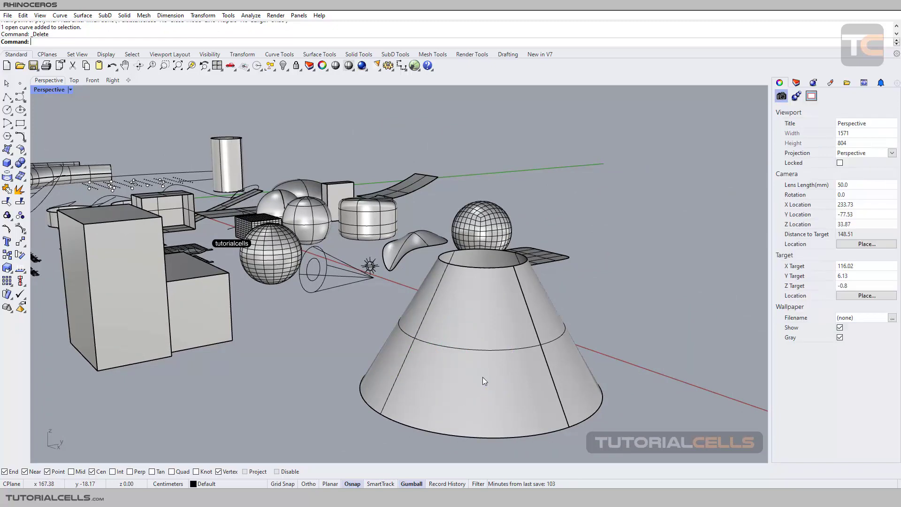
scroll(472, 369, "down", 3)
mouse_move(470, 366)
right_mouse_down()
mouse_move(502, 415)
mouse_move(483, 369)
right_mouse_up()
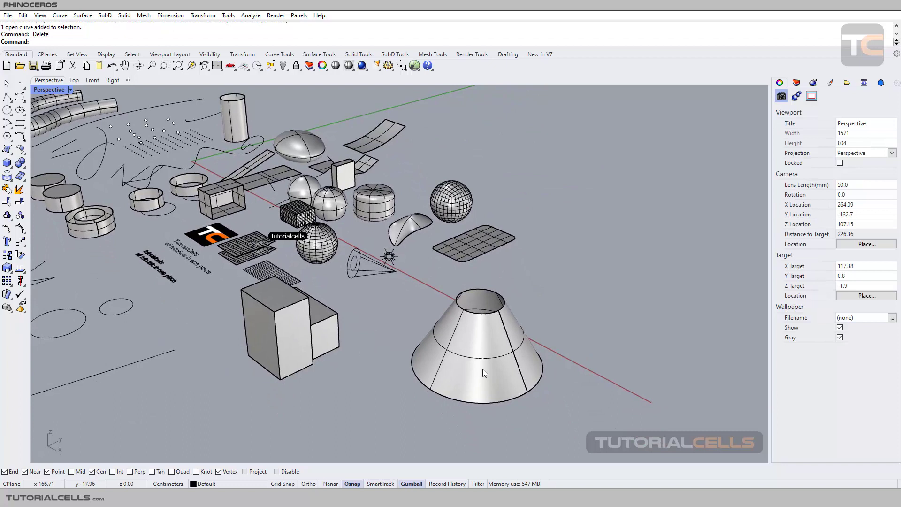
left_click(21, 98)
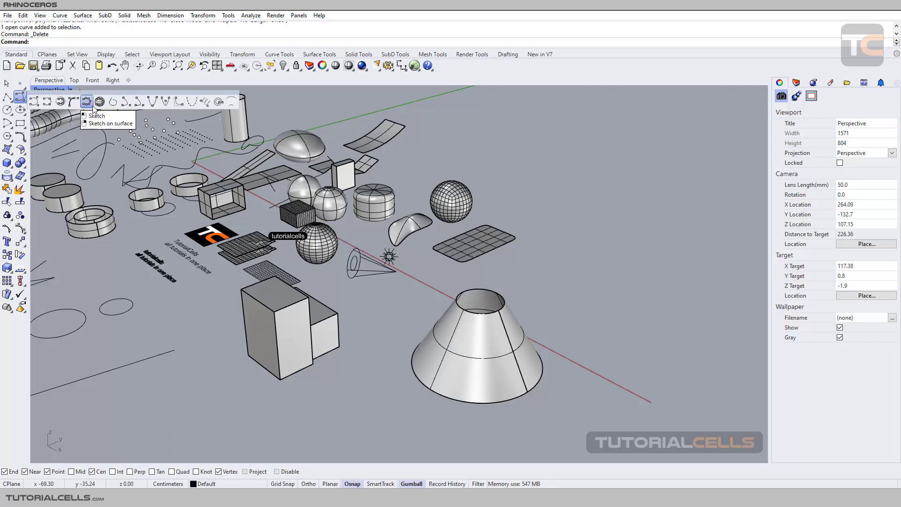
left_click(12, 104)
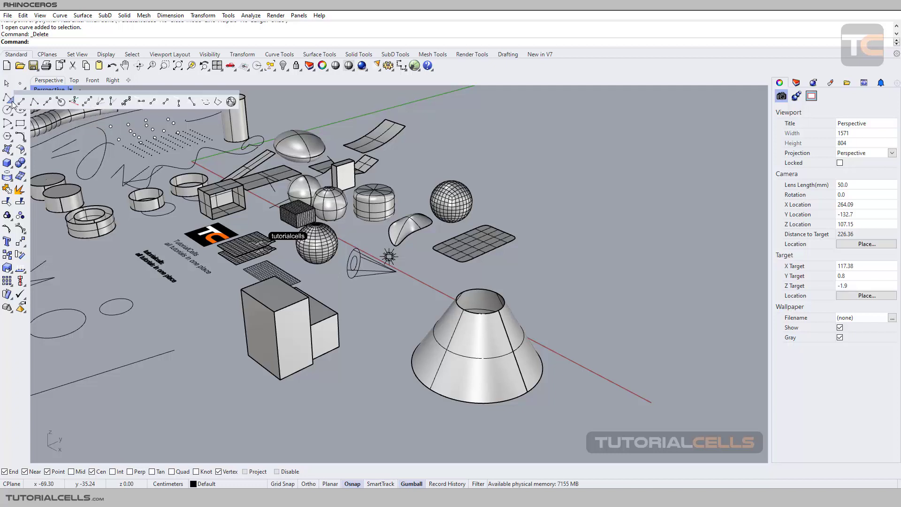
left_click(232, 102)
scroll(243, 221, "up", 5)
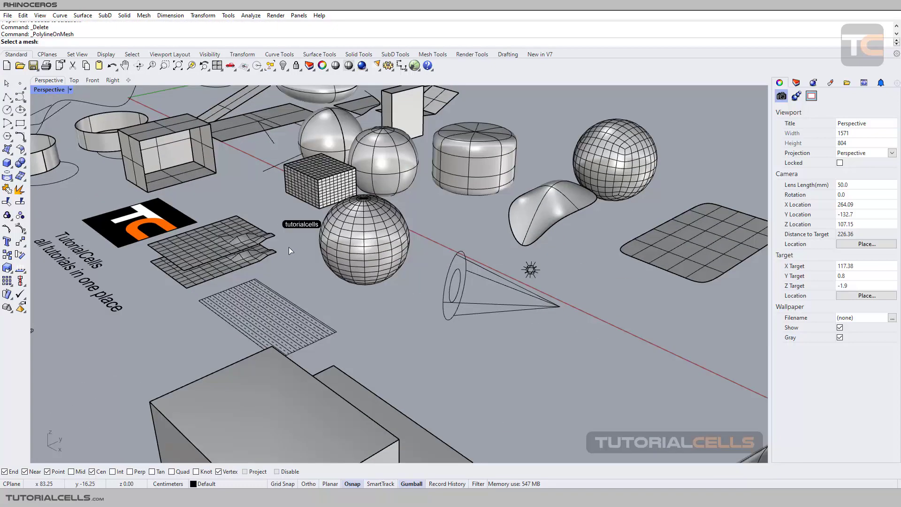
left_click(20, 97)
left_click(19, 97)
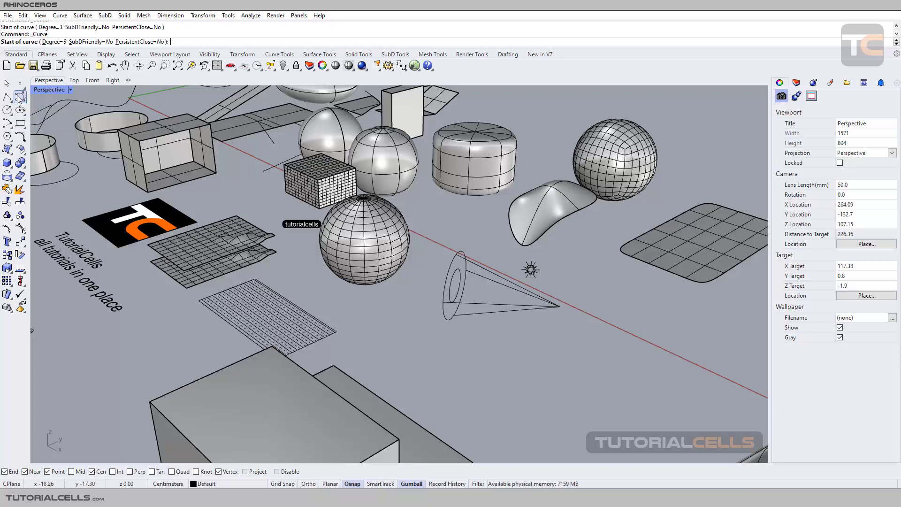
left_click(10, 101)
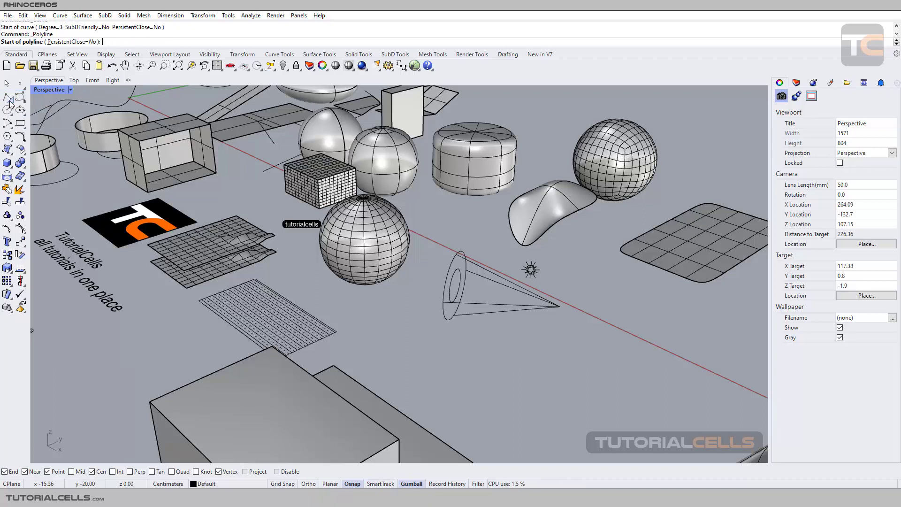
Draw an open six-point polyline on the mesh sphere beside the tutorialcells text dot with the Polyline on Mesh command
left_click(12, 101)
left_click(231, 102)
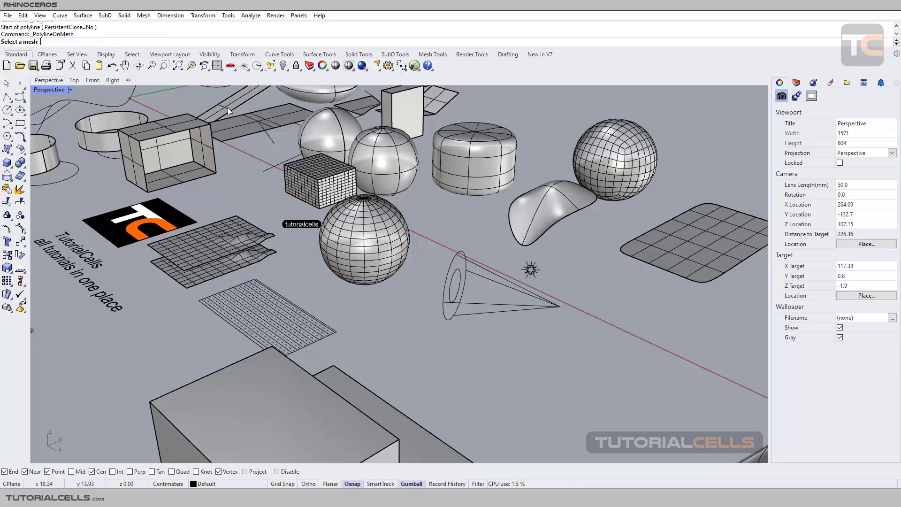
left_click(378, 237)
left_click(374, 218)
left_click(389, 235)
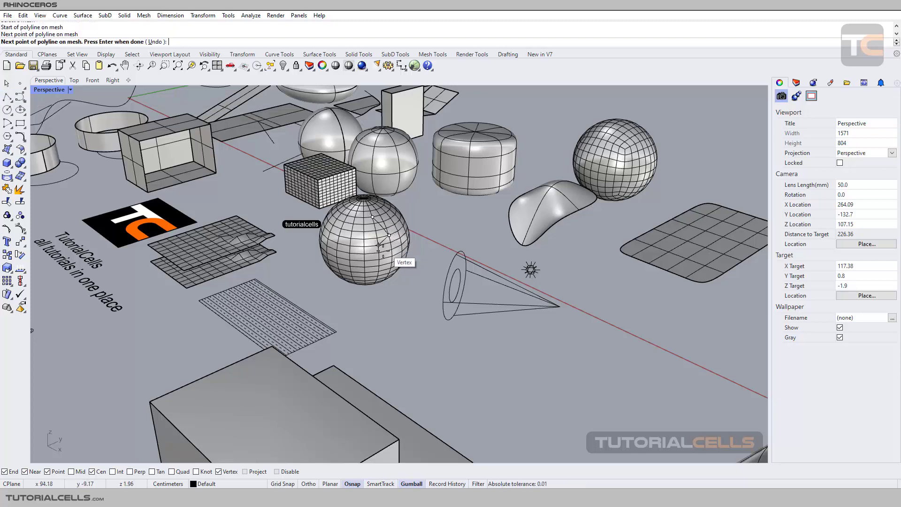
left_click(379, 246)
left_click(366, 262)
left_click(350, 246)
left_click(352, 231)
key("Return")
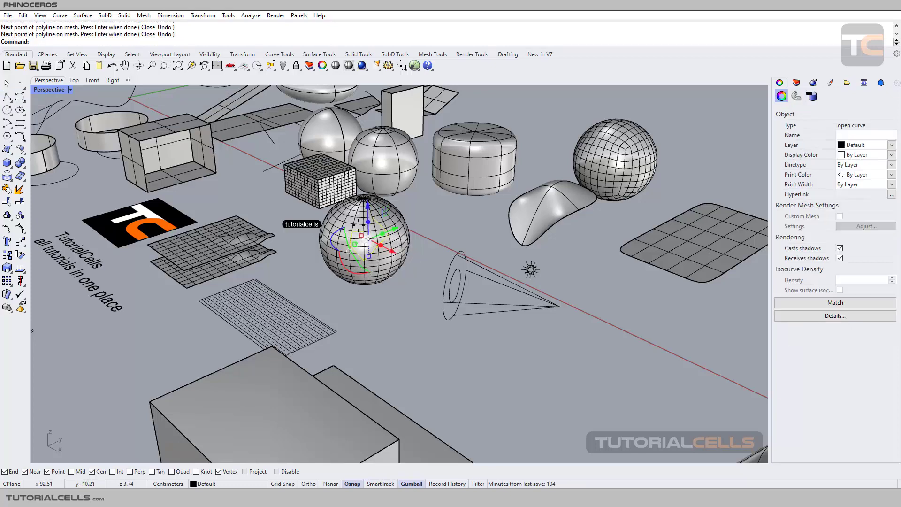
Turn off the Vertex snap and delete the polyline on the mesh sphere
scroll(362, 229, "up", 5)
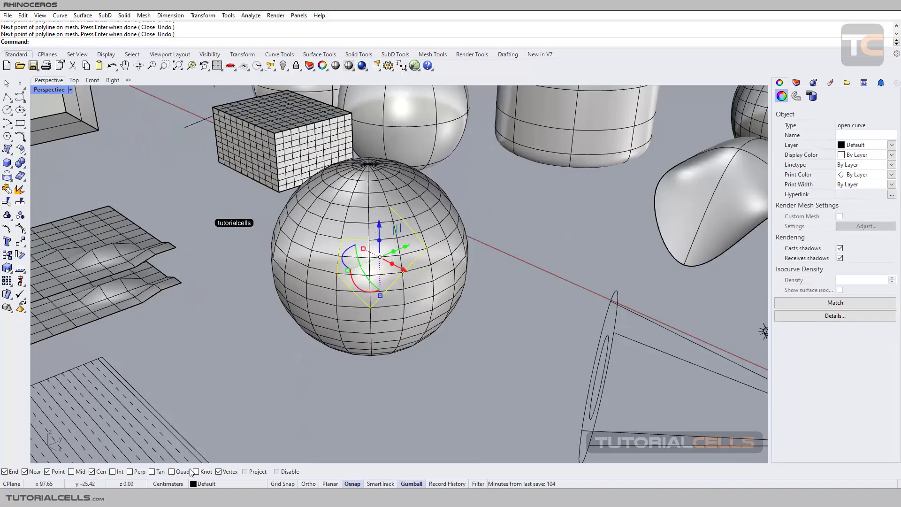
left_click(220, 472)
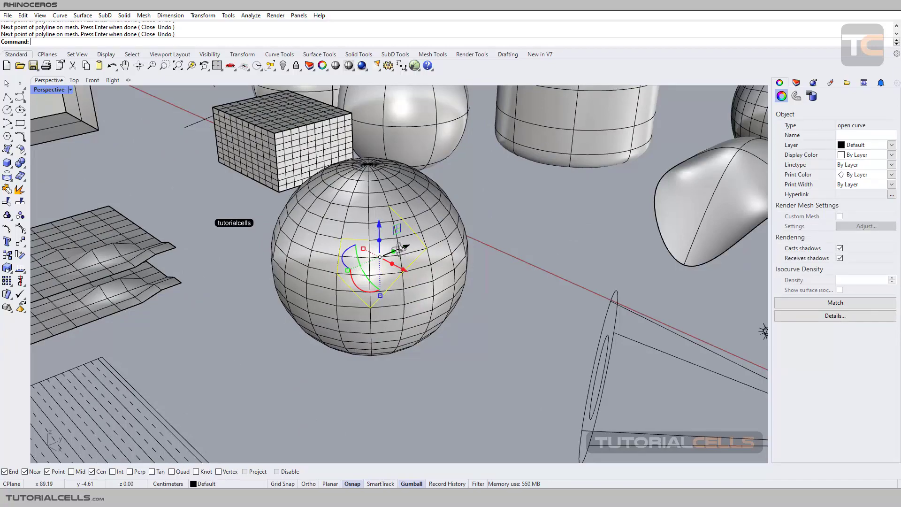
right_click_drag(407, 248, 425, 261)
key("Delete")
scroll(407, 277, "down", 3)
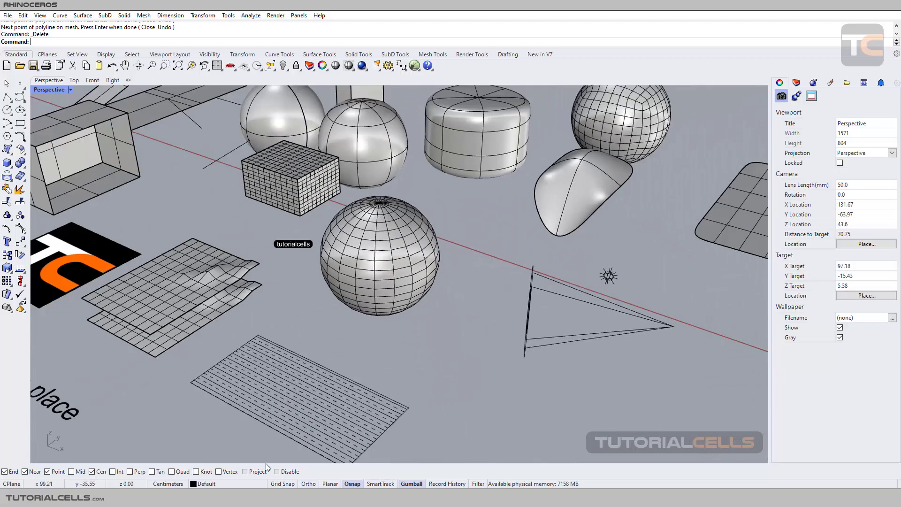
scroll(386, 283, "down", 8)
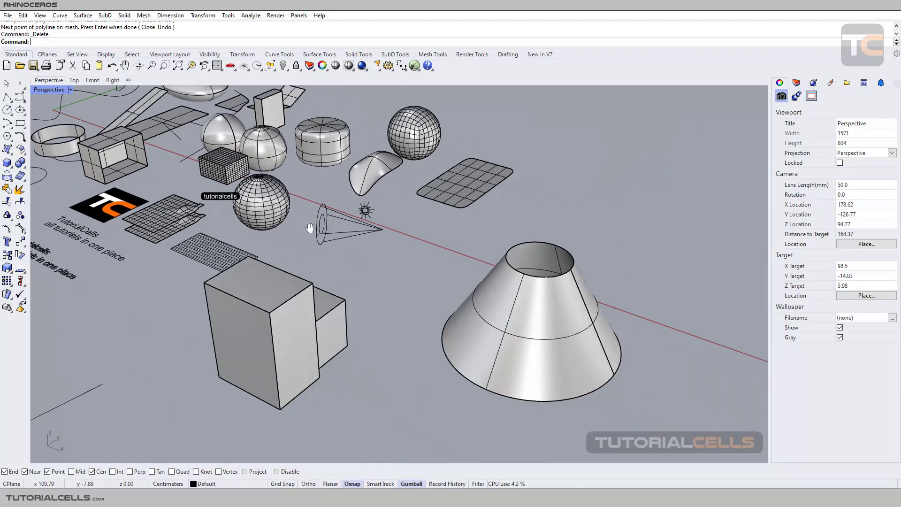
scroll(445, 314, "up", 4)
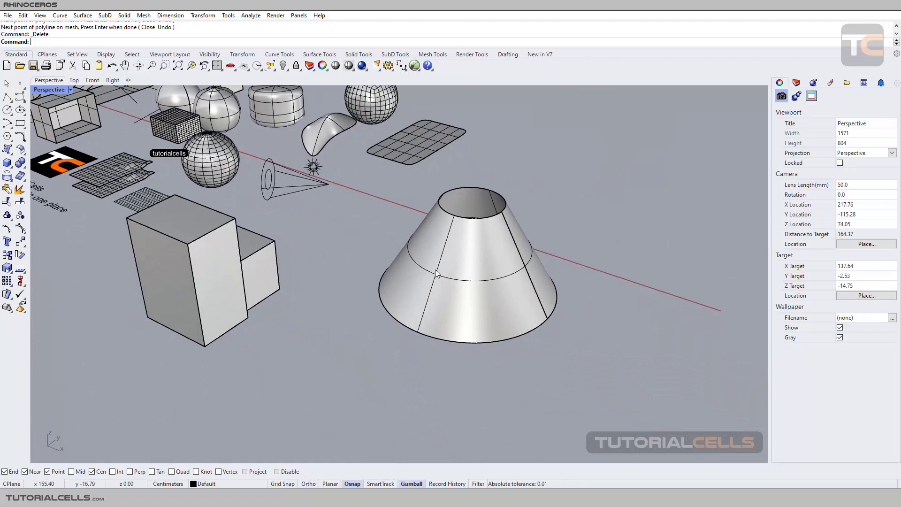
Draw an open, eight-point, degree-3 control point curve on the truncated cone's surface using the persistent POnSrf snap
key("ctrl")
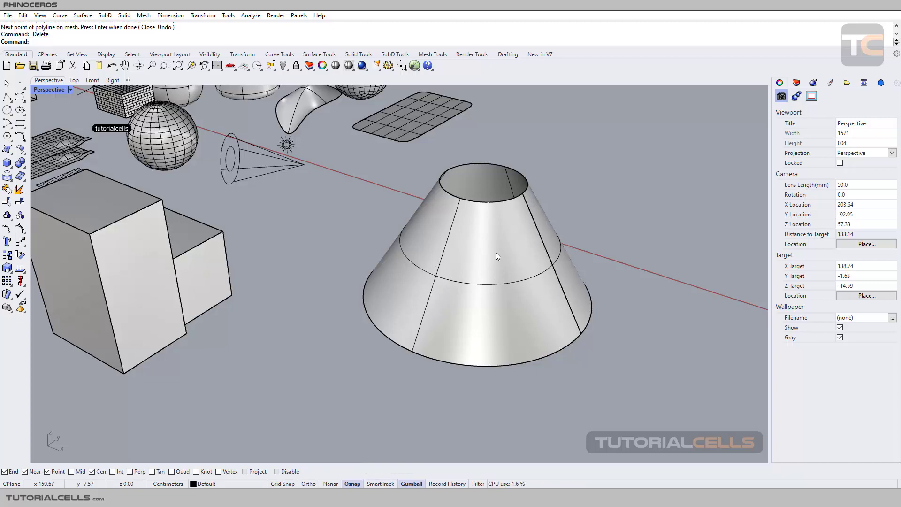
scroll(496, 252, "down", 5)
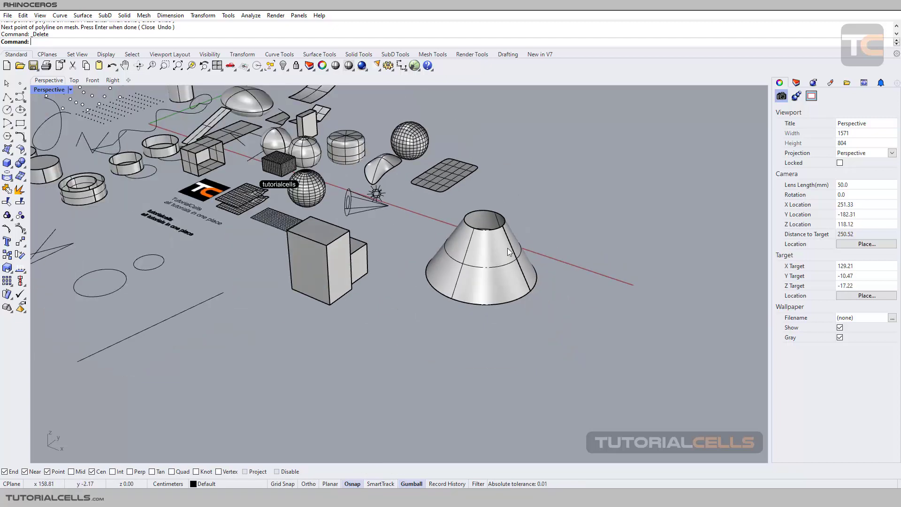
scroll(485, 245, "up", 2)
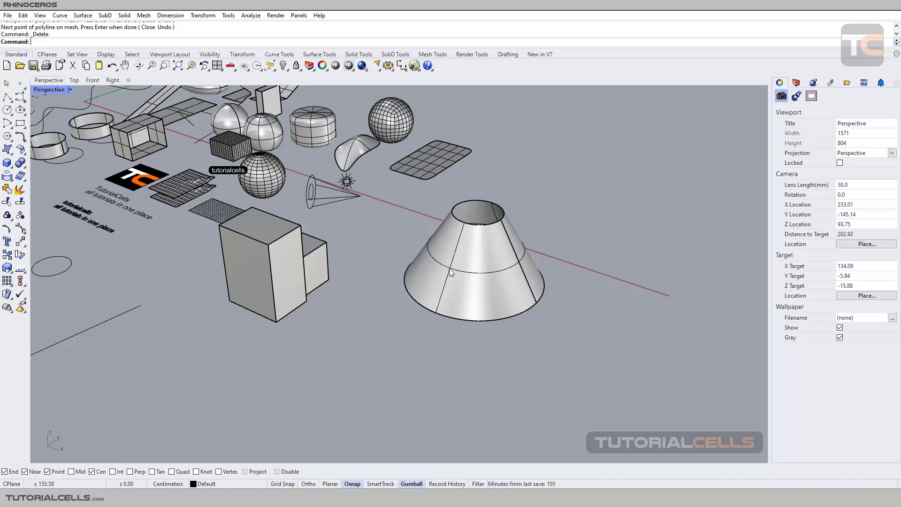
left_click(21, 99)
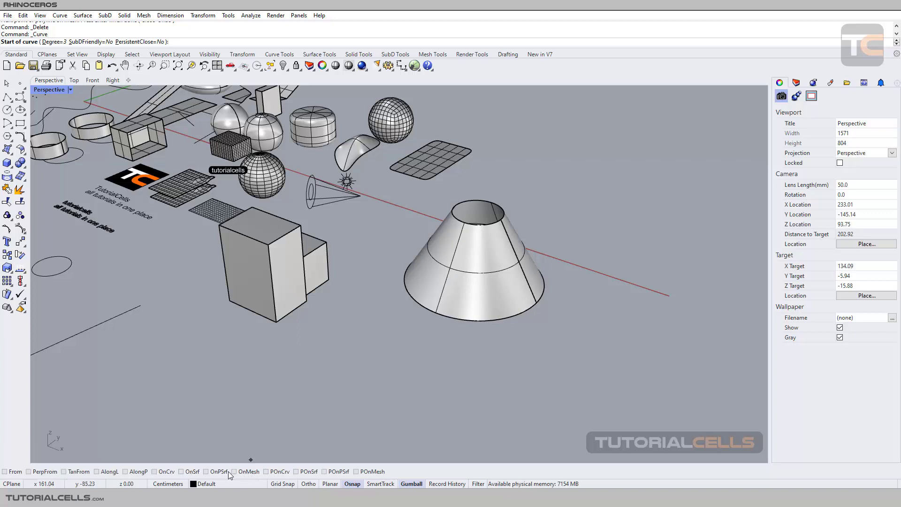
left_click(301, 475)
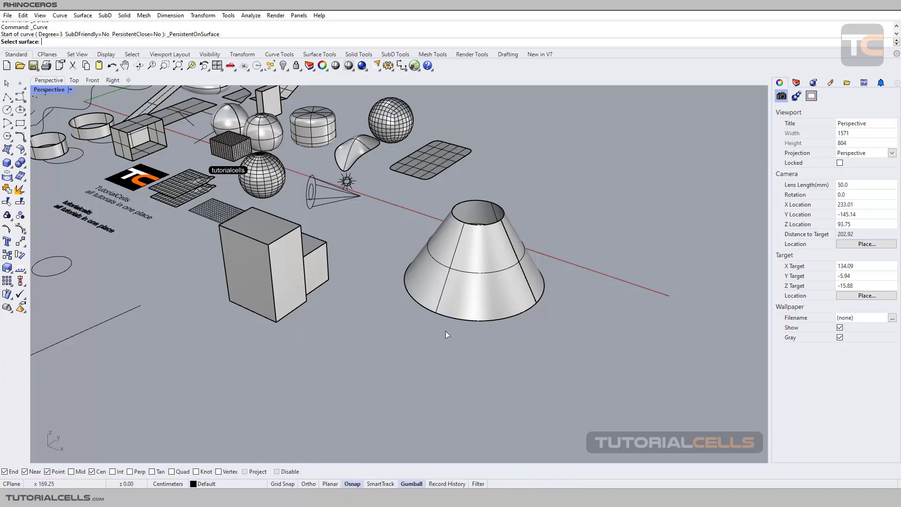
left_click(494, 238)
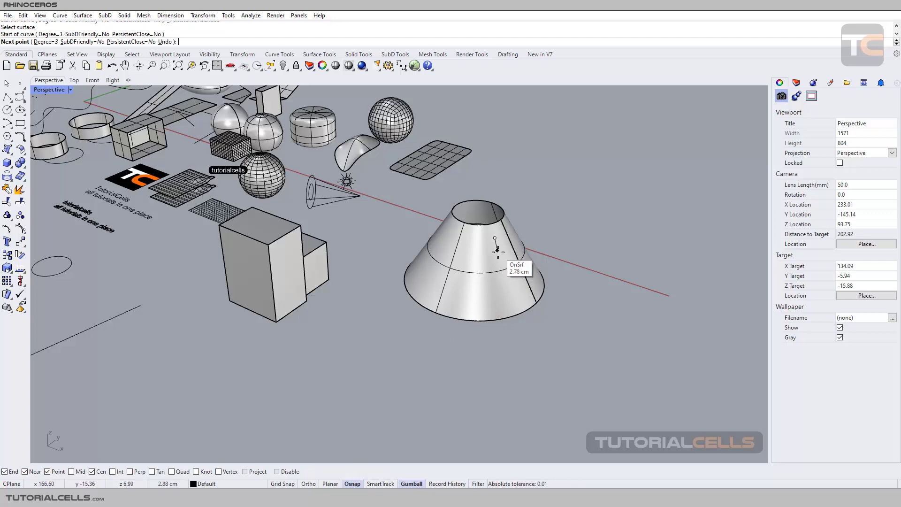
left_click(506, 278)
left_click(483, 306)
left_click(458, 300)
left_click(417, 287)
left_click(428, 256)
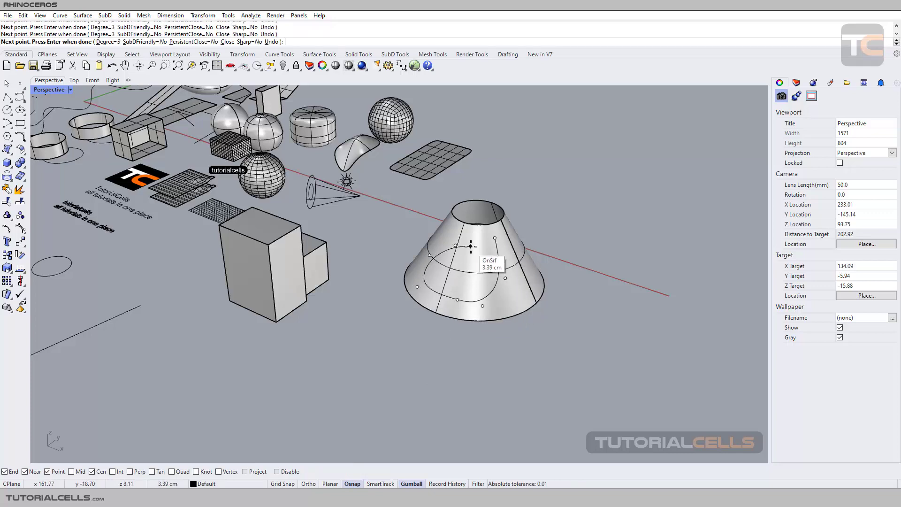
left_click(471, 248)
right_click(471, 247)
Select the new curve on the cone, show its control points, and inspect them against the surface from several angles
mouse_move(471, 247)
right_mouse_down()
mouse_move(441, 261)
mouse_move(464, 257)
right_mouse_up()
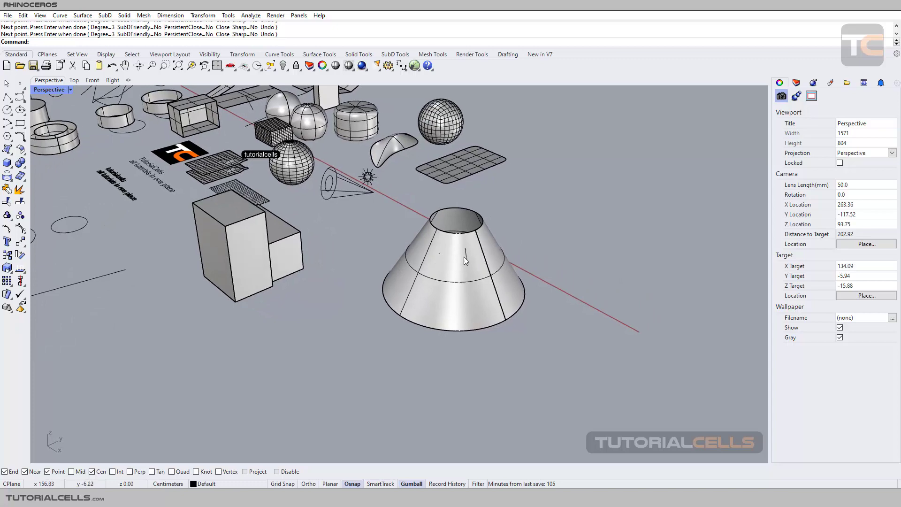
left_click(465, 256)
left_click(493, 281)
scroll(448, 265, "up", 4)
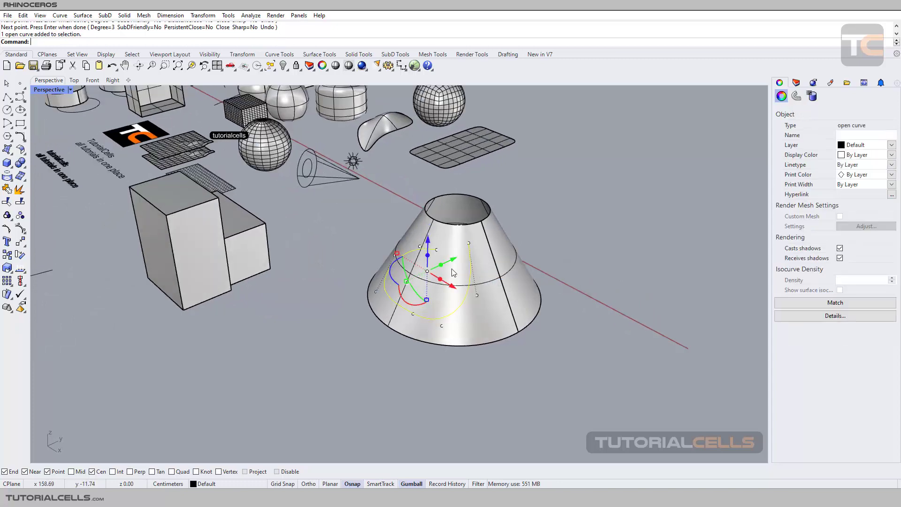
left_click(322, 273)
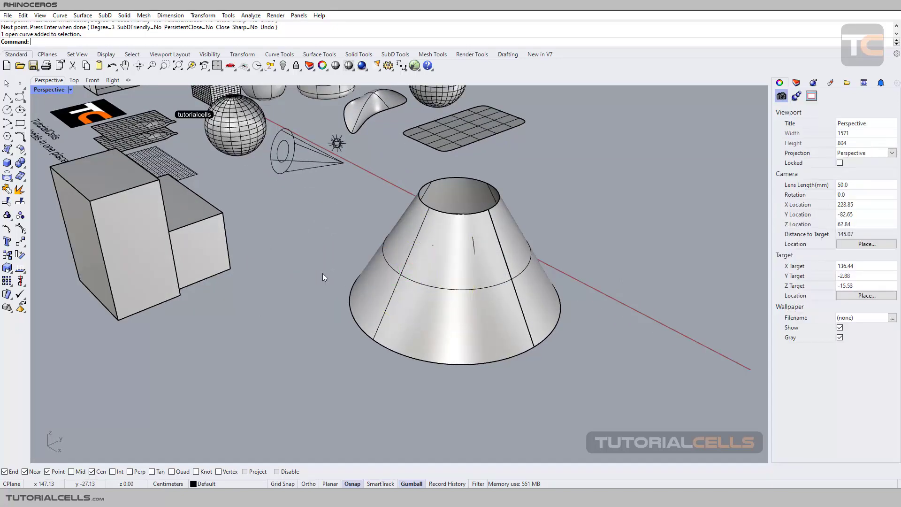
left_click(474, 248)
left_click(519, 277)
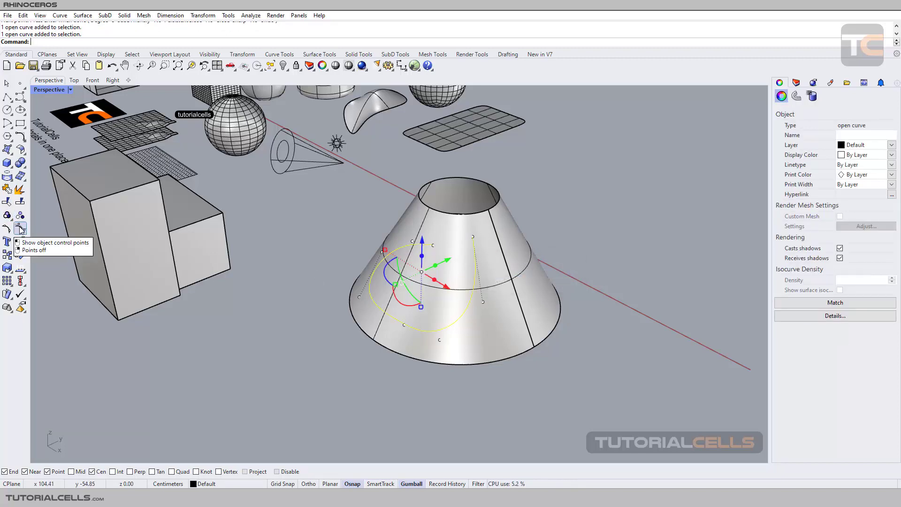
left_click(21, 229)
right_click_drag(455, 310, 302, 305)
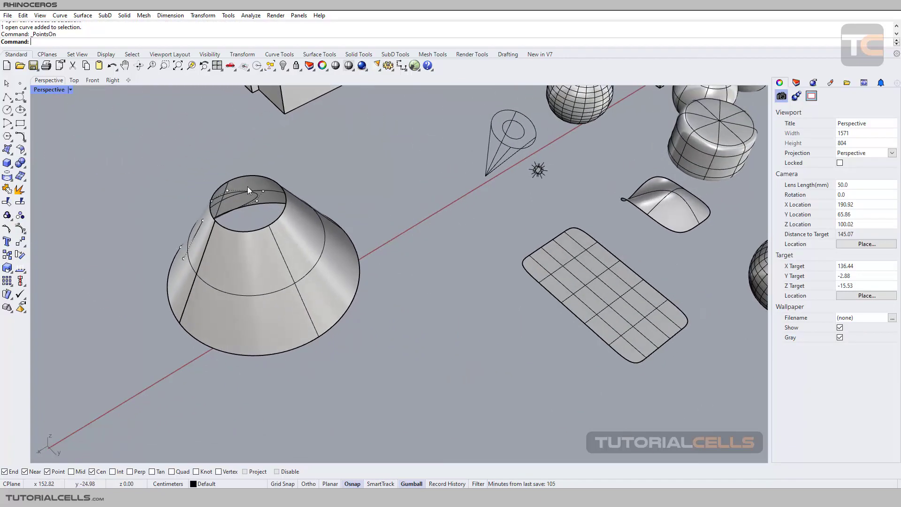
right_click_drag(226, 255, 453, 243)
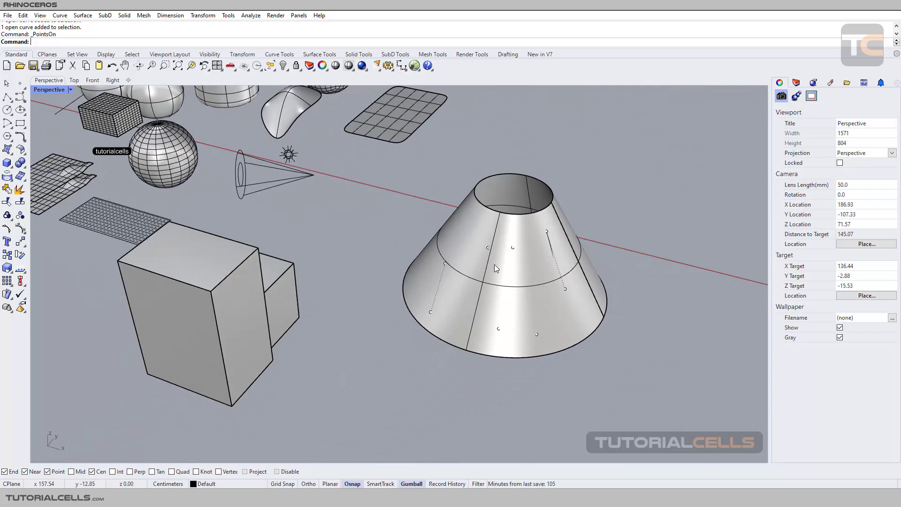
Delete two of the curve's control points, then turn off its points and delete the curve from the cone
left_click(554, 255)
key("Delete")
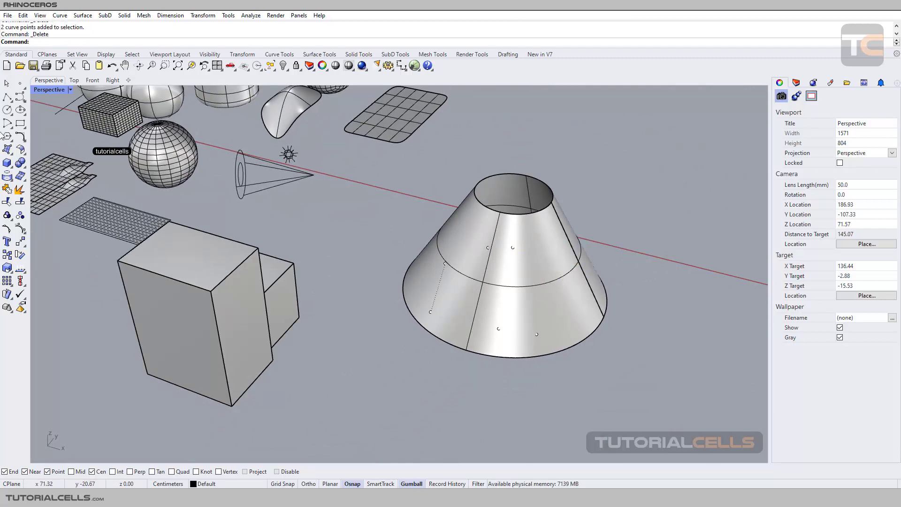
right_click(12, 218)
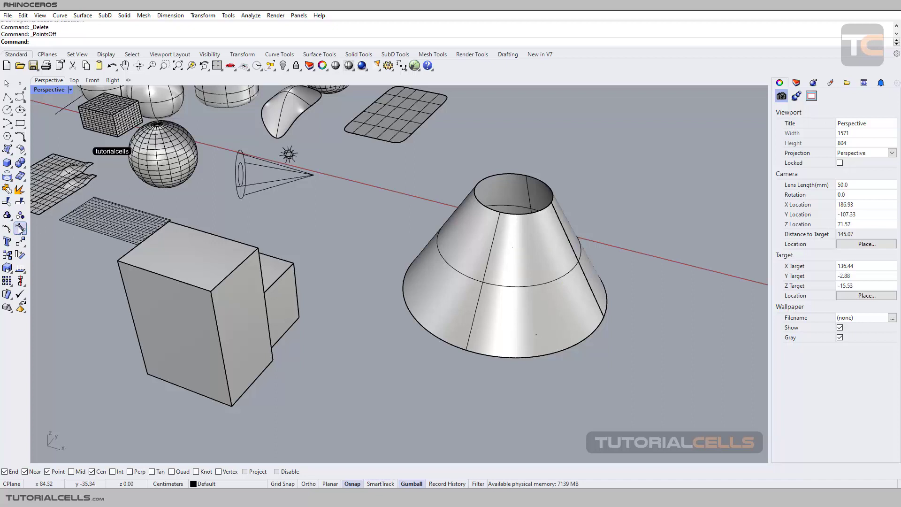
left_click(513, 249)
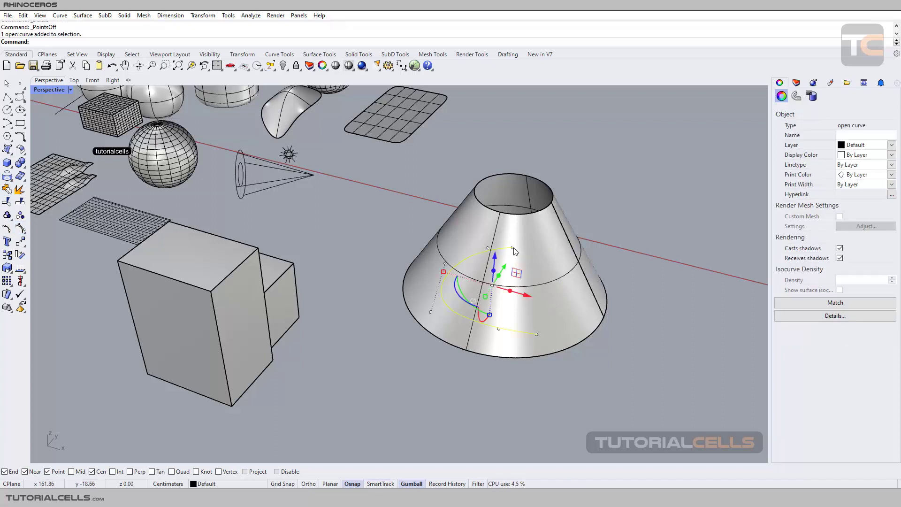
key("Delete")
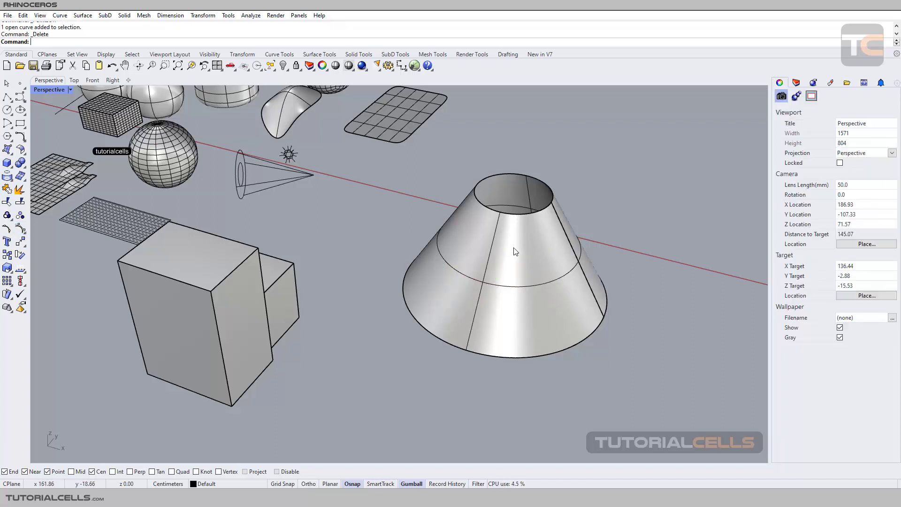
Review the available object snap modes for the Between and Percentage options
left_click(23, 100)
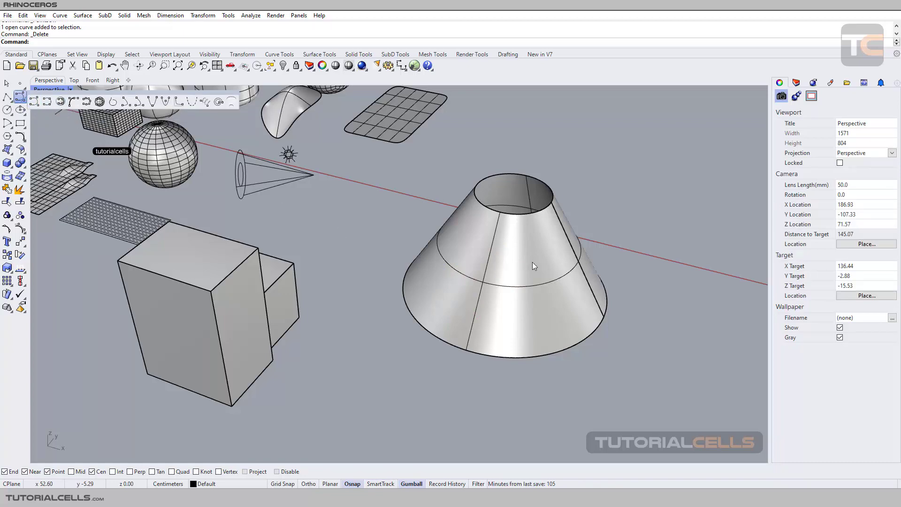
scroll(474, 269, "down", 4)
left_click(555, 234)
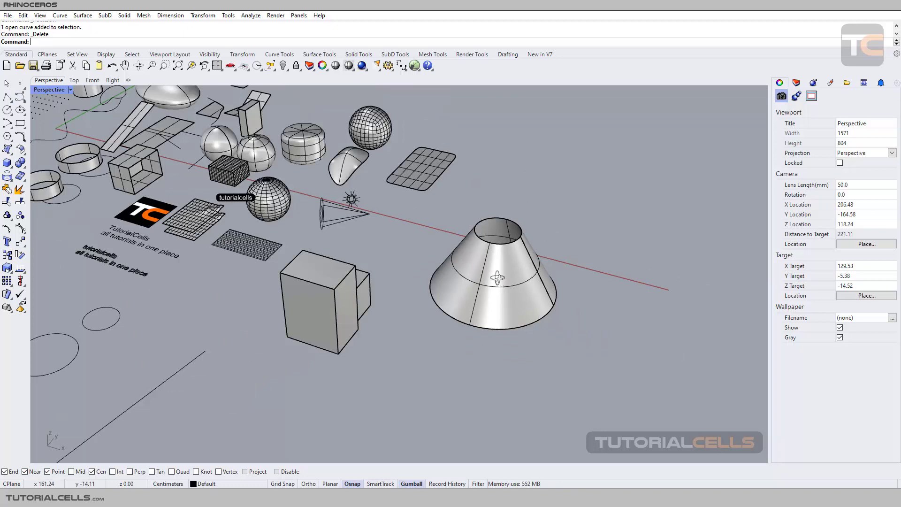
right_click_drag(498, 277, 455, 346)
scroll(496, 274, "down", 4)
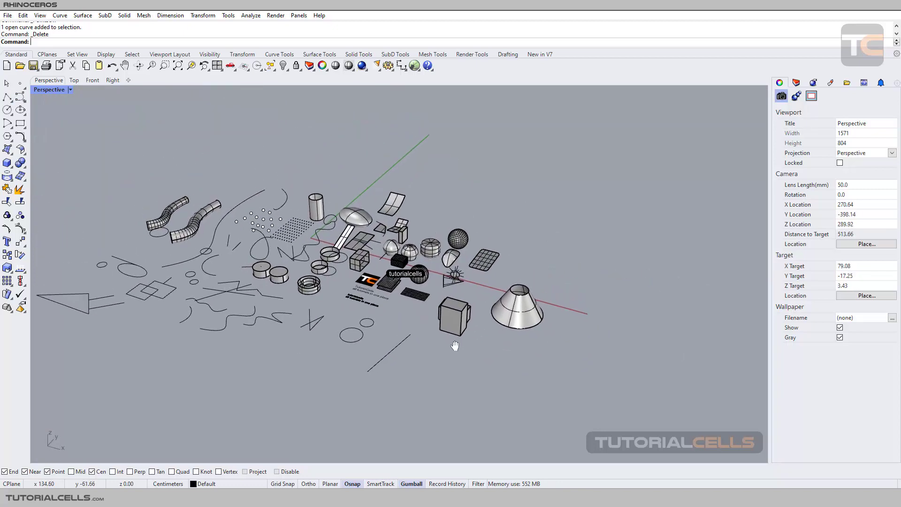
left_click(229, 17)
mouse_move(246, 26)
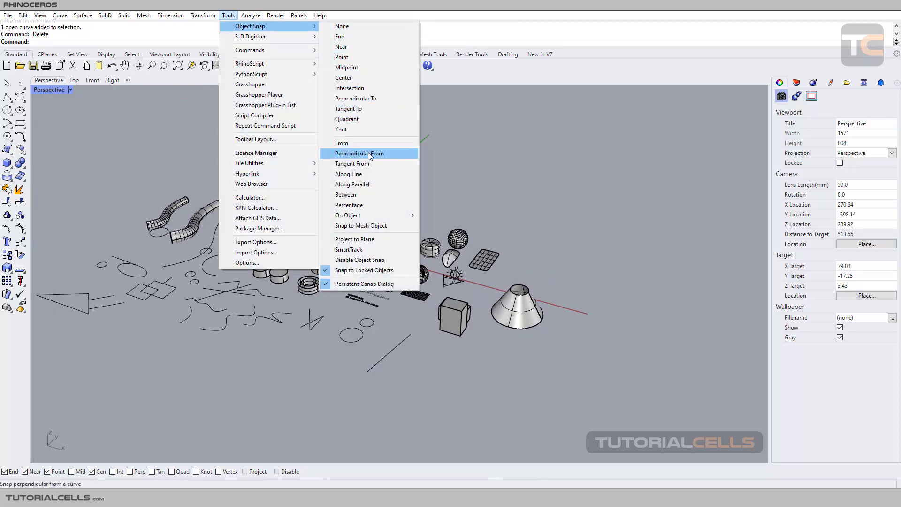
left_click(412, 469)
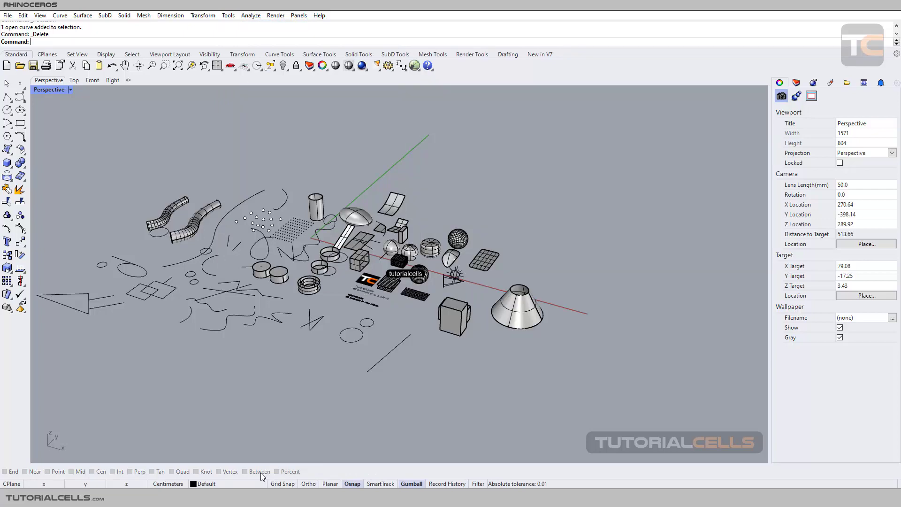
In the Top view, draw a small circle centred between the lower-right corners of the two overlapping rectangles using the Between snap
left_click(74, 80)
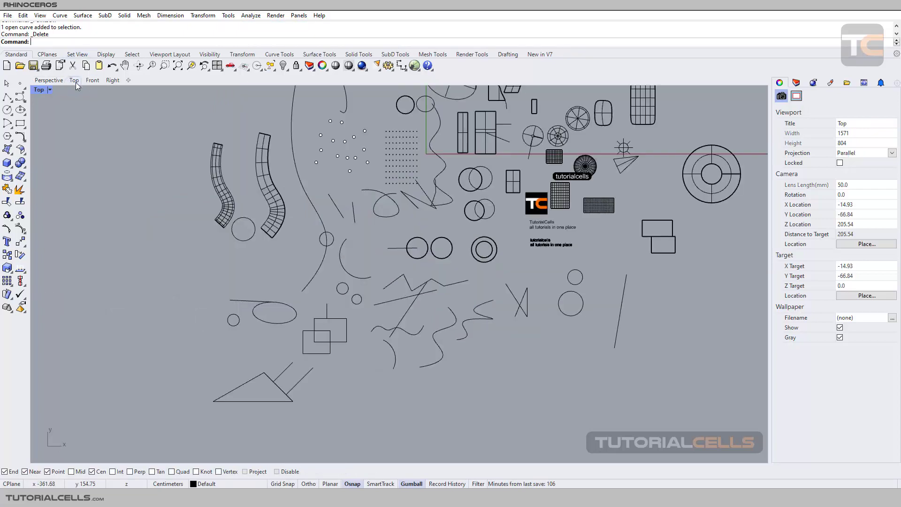
scroll(319, 304, "up", 5)
scroll(340, 263, "up", 3)
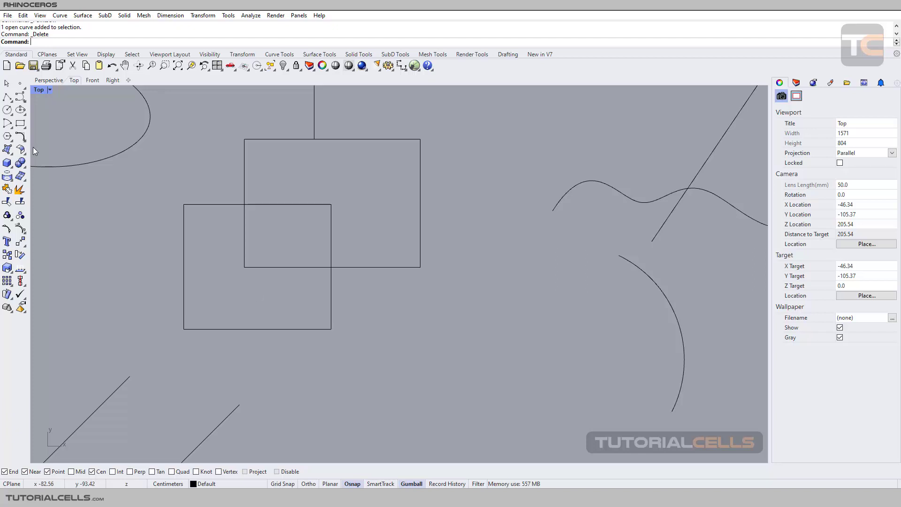
left_click(7, 110)
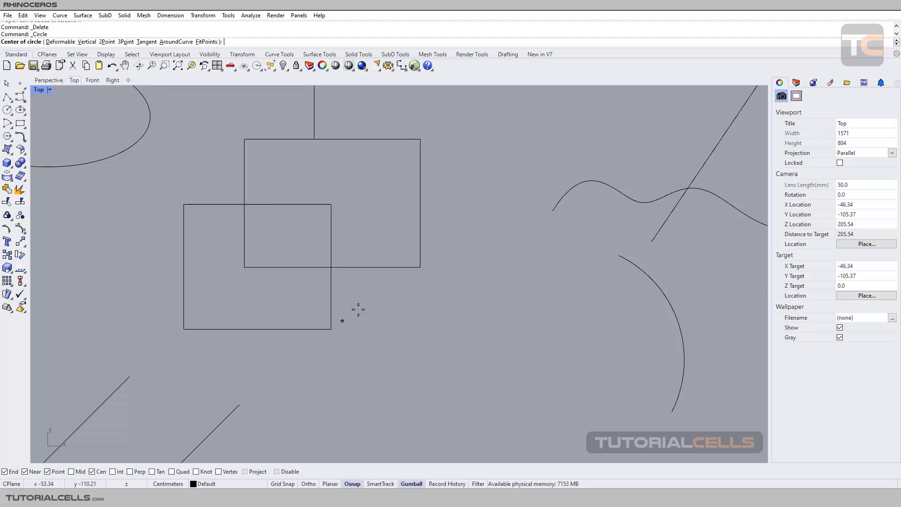
key("shift")
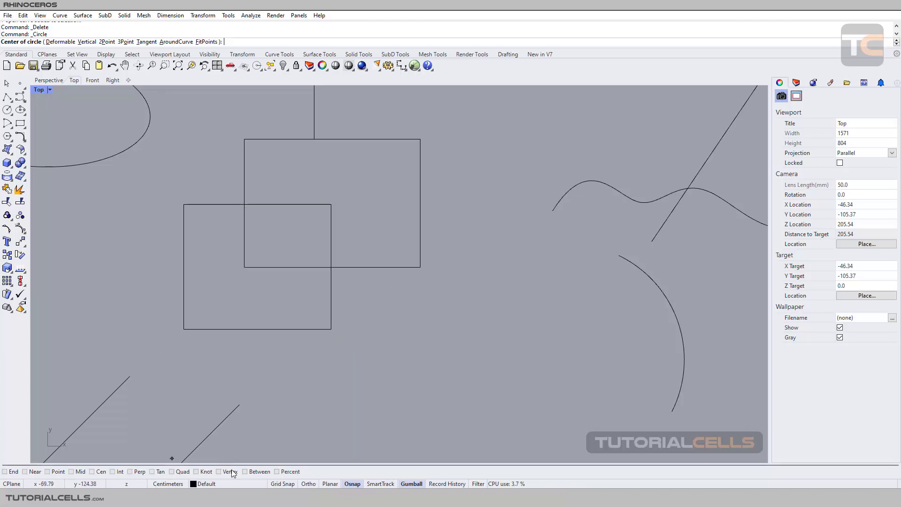
left_click(260, 471, "shift")
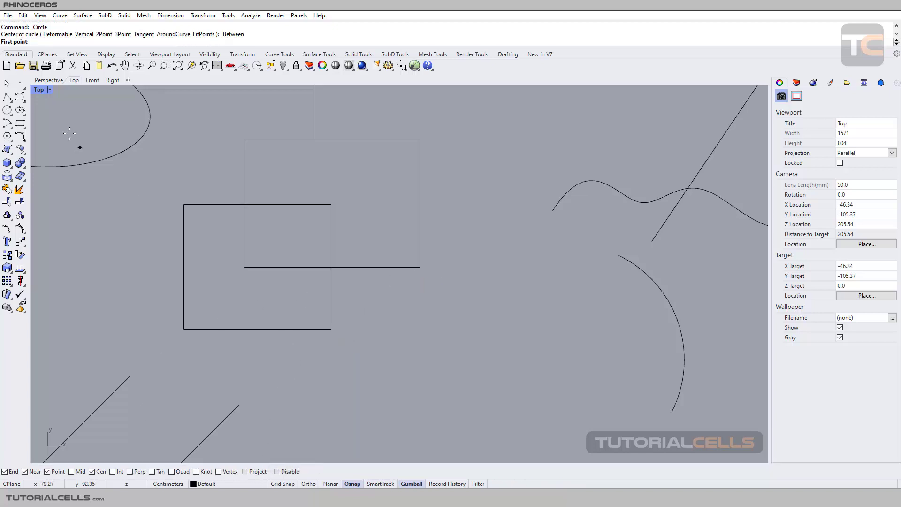
left_click(331, 329)
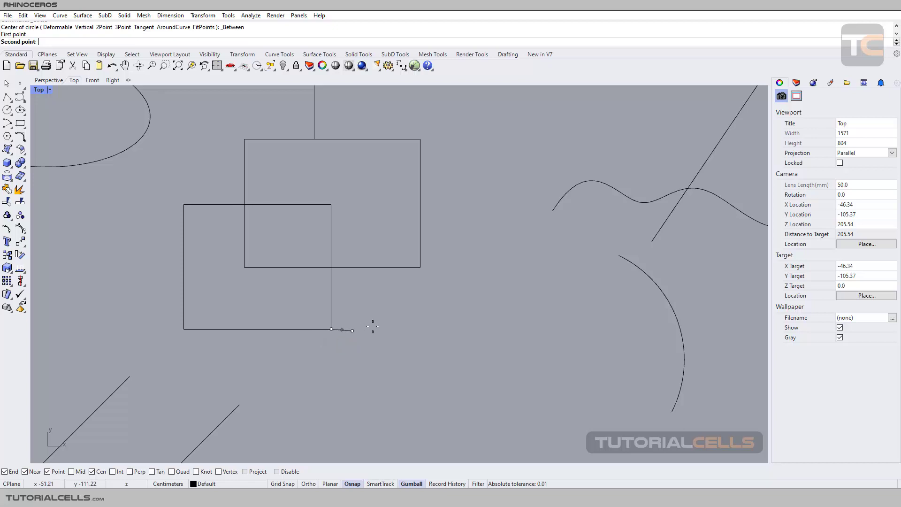
left_click(420, 268)
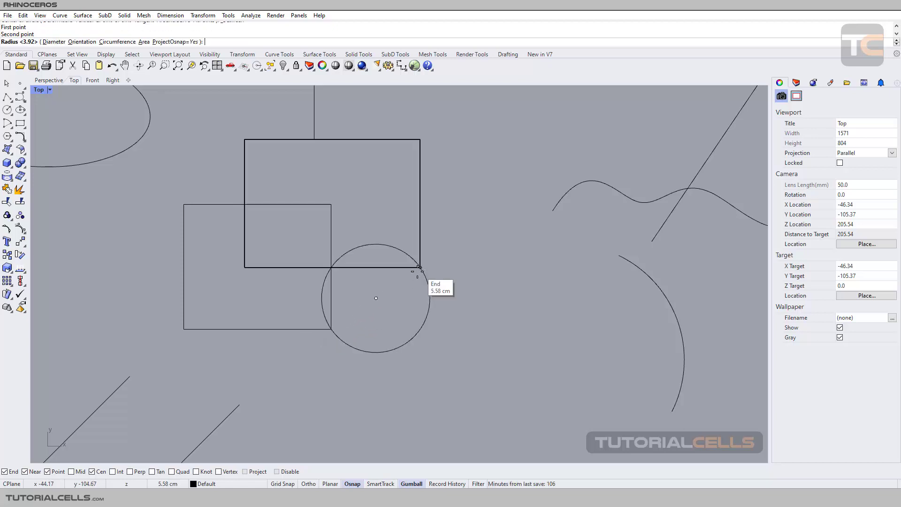
left_click(390, 297)
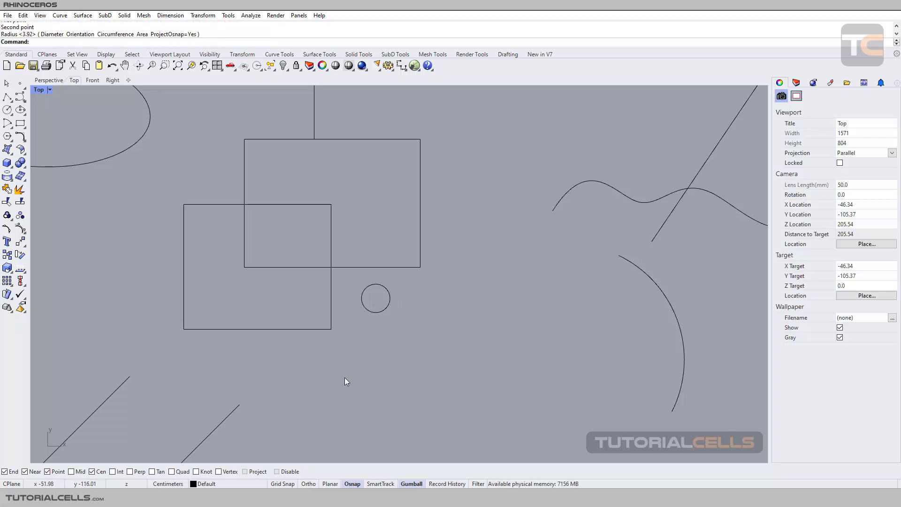
Delete the circle centred on the long S-shaped curve above the overlapping rectangles
right_click_drag(344, 378, 284, 265)
scroll(246, 399, "down", 6)
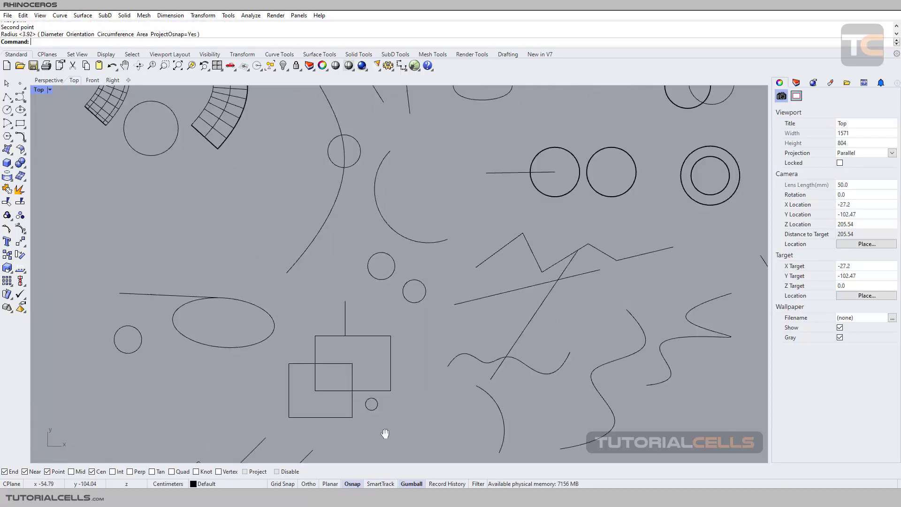
left_click(404, 279)
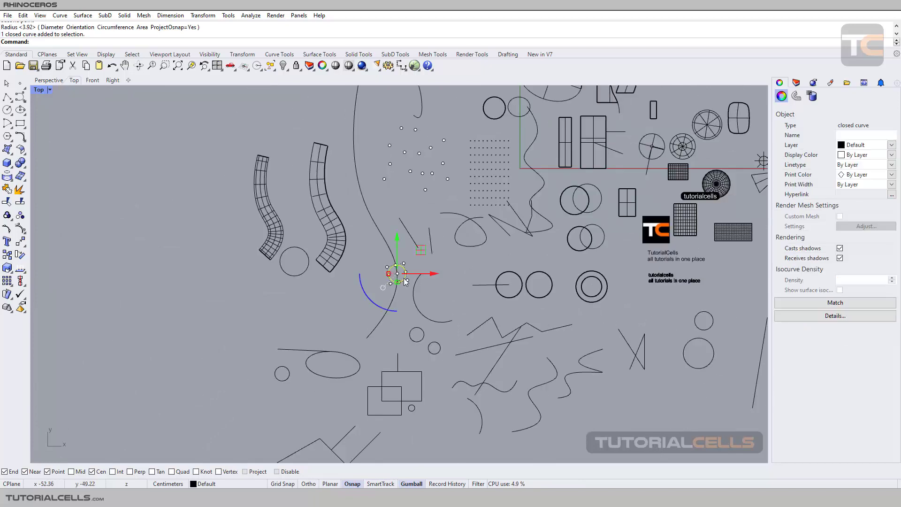
key("Delete")
Draw a circle centred at the 25% point from the lower end of the long S-shaped curve using the Percent snap
right_click_drag(366, 303, 353, 312)
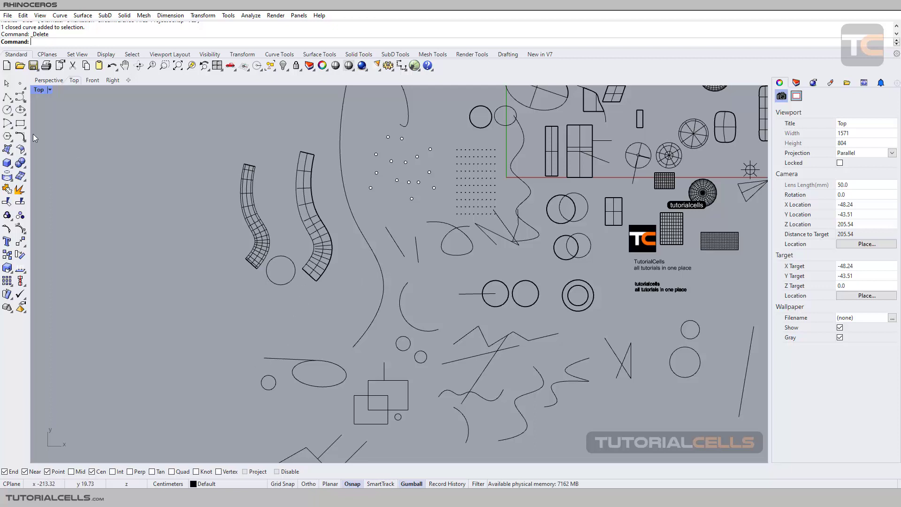
left_click(8, 109)
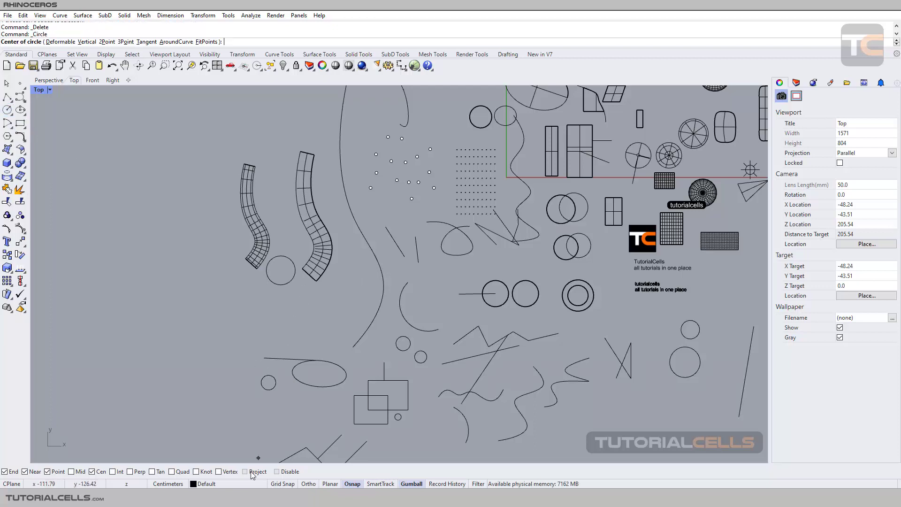
key("shift")
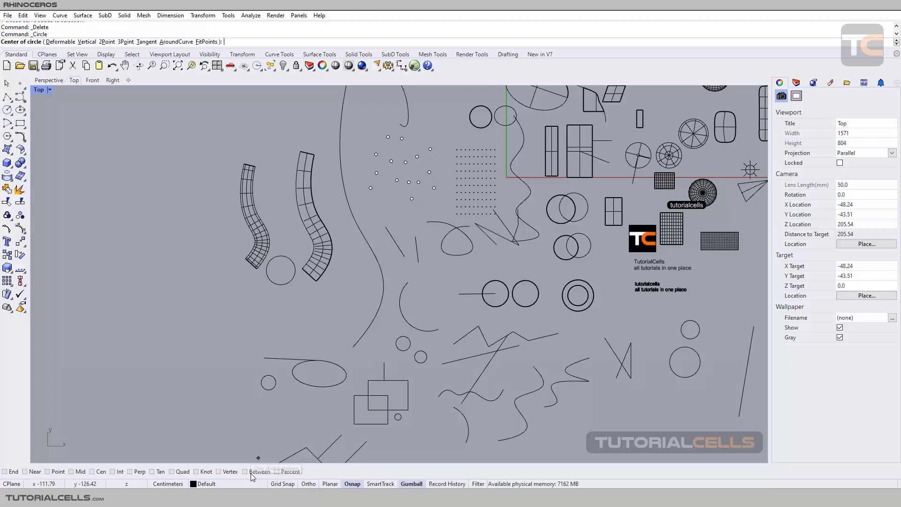
left_click(282, 472)
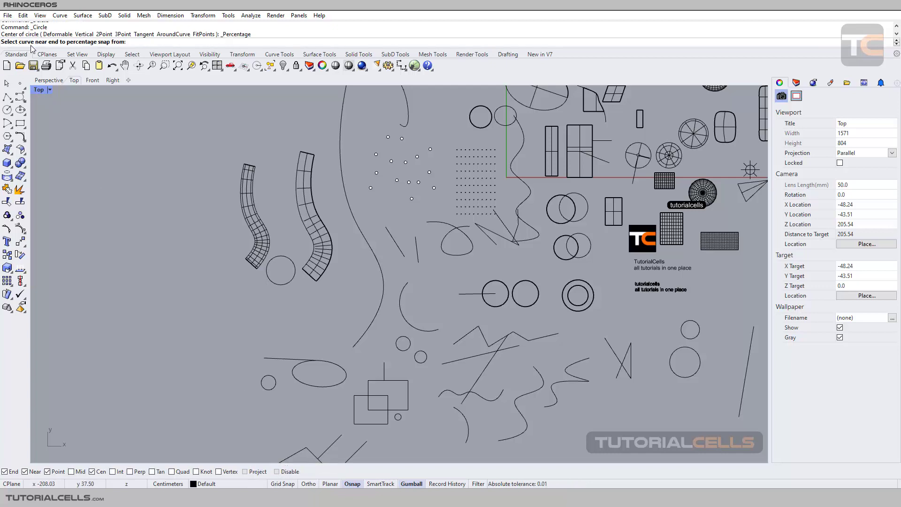
left_click(360, 230)
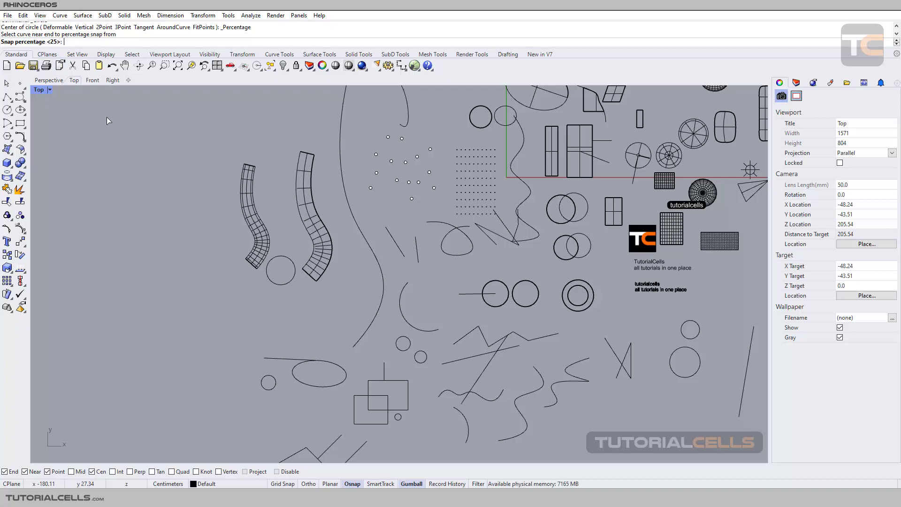
key("Return")
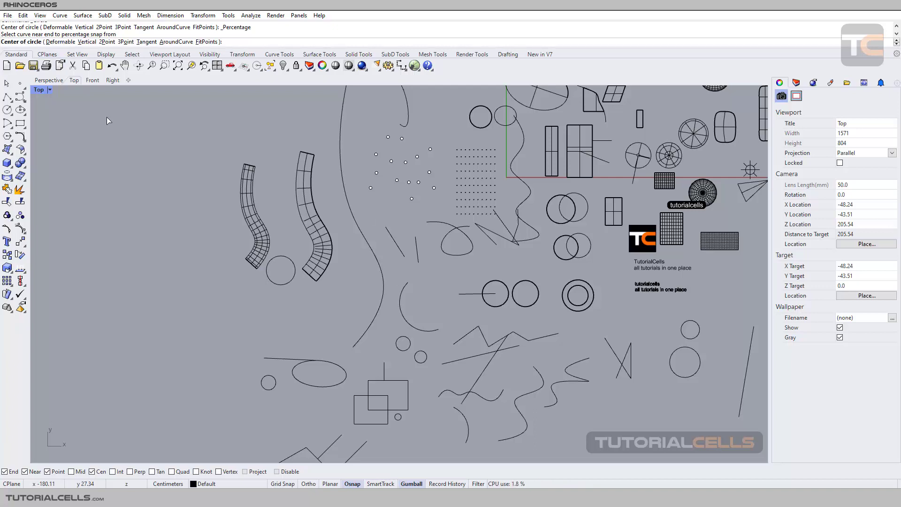
mouse_move(351, 255)
right_mouse_down()
mouse_move(318, 310)
mouse_move(335, 259)
right_mouse_up()
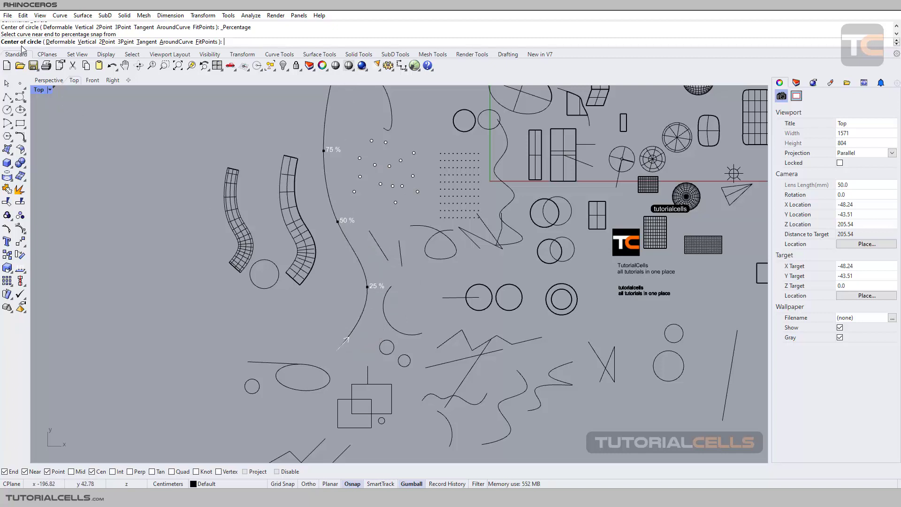
left_click(367, 287)
left_click(380, 288)
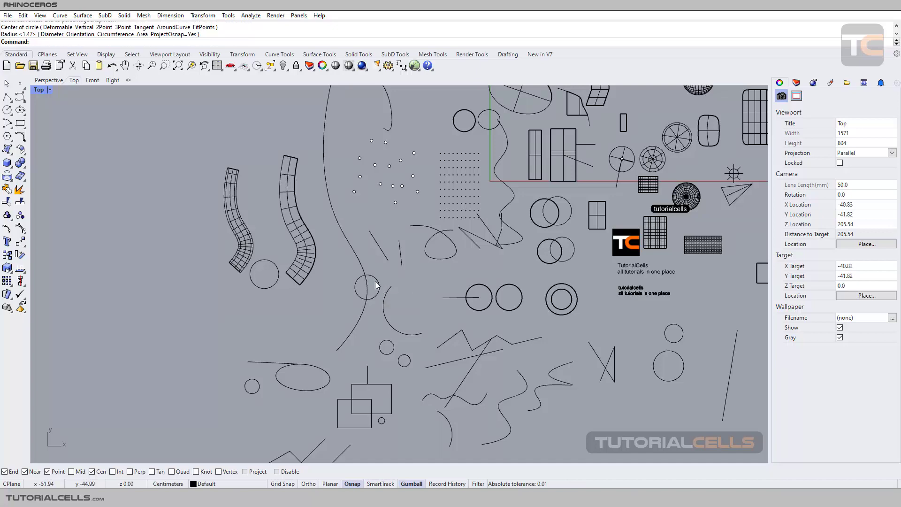
Delete the circle centred on the lower part of the long S-shaped curve
scroll(371, 287, "up", 4)
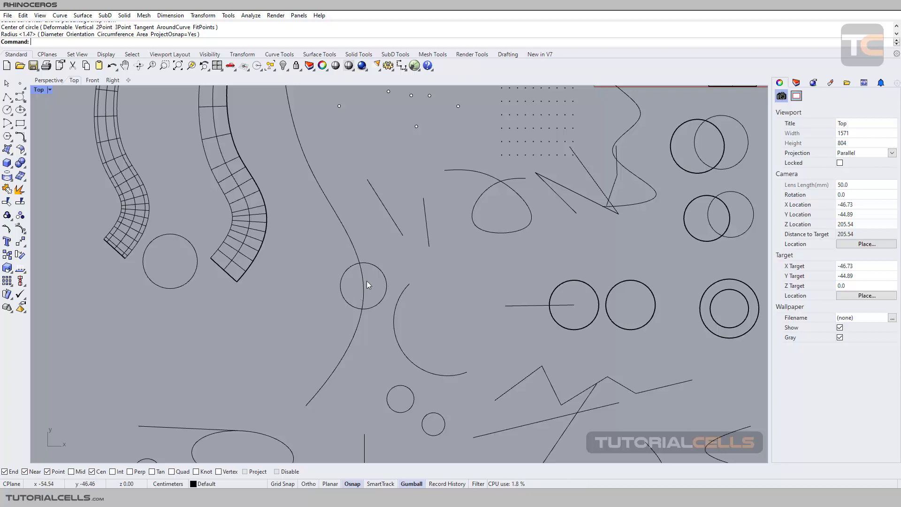
left_click(383, 275)
key("Delete")
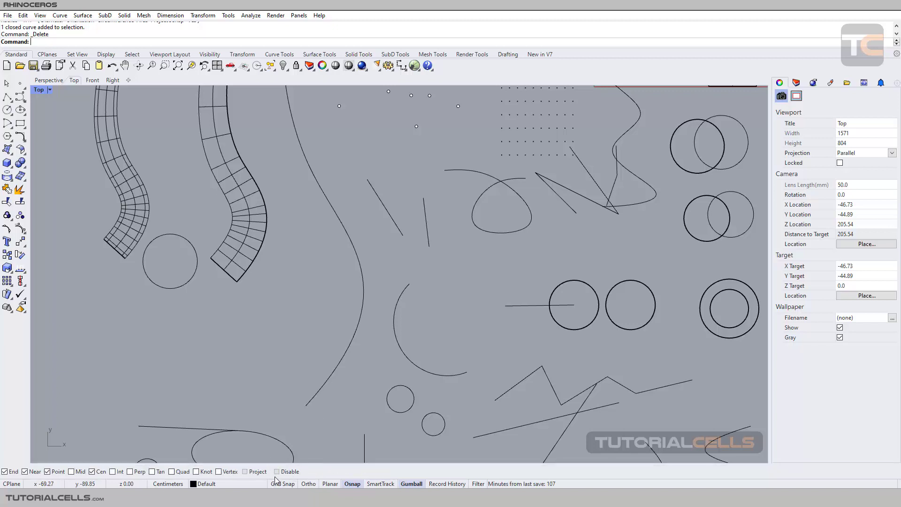
Review the full list of object snap commands, including Disable Object Snap and Snap to Locked Objects
left_click(228, 15)
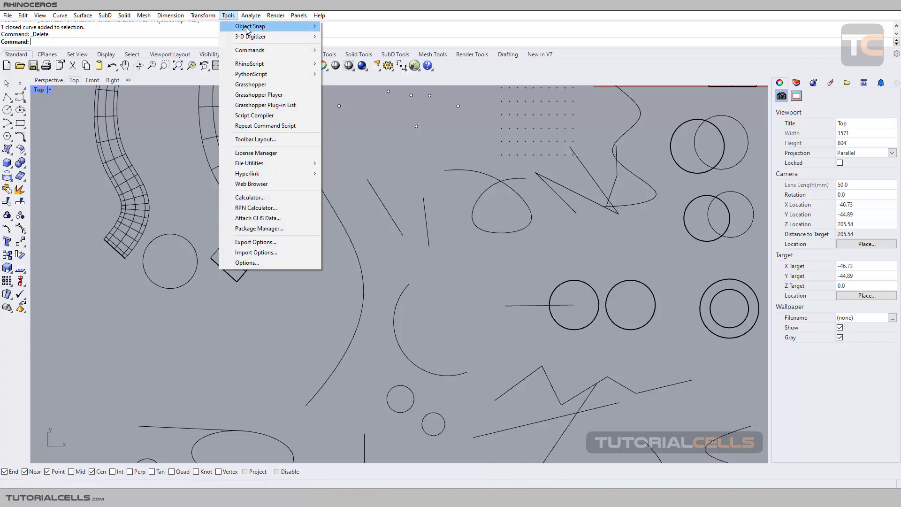
mouse_move(247, 29)
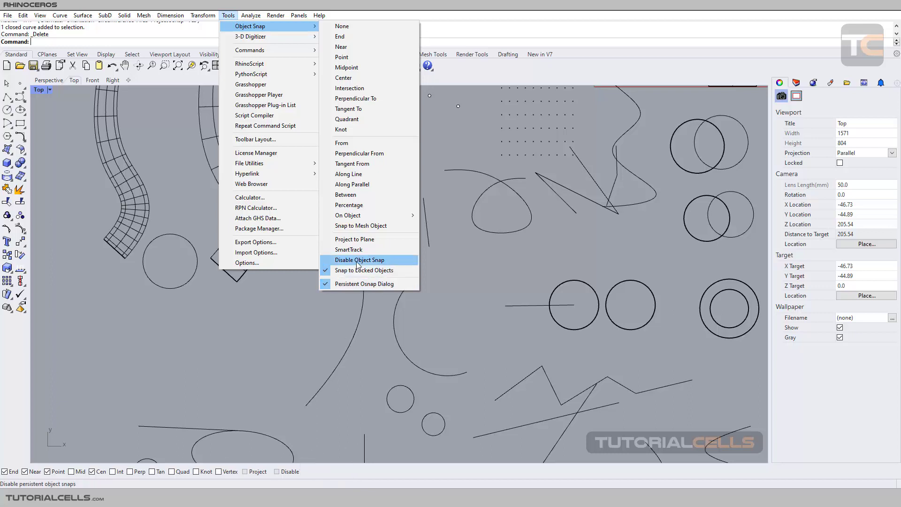
mouse_move(373, 215)
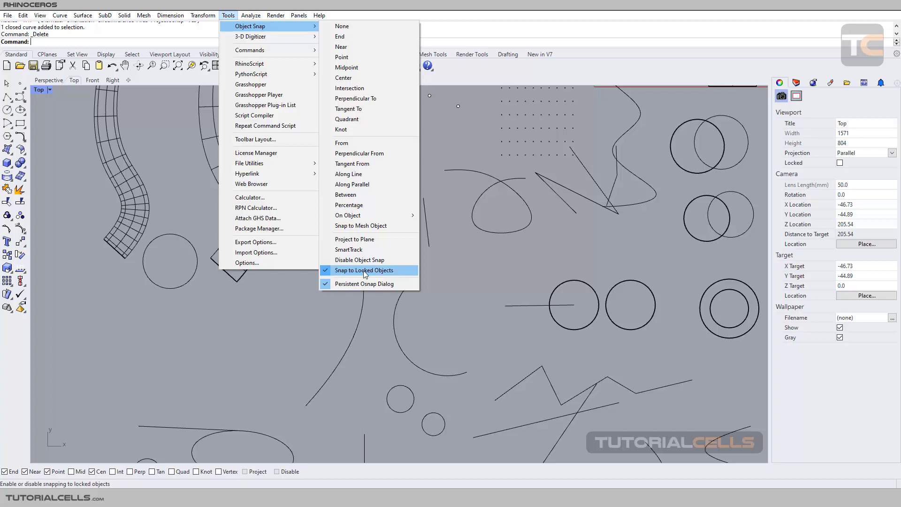
left_click(446, 262)
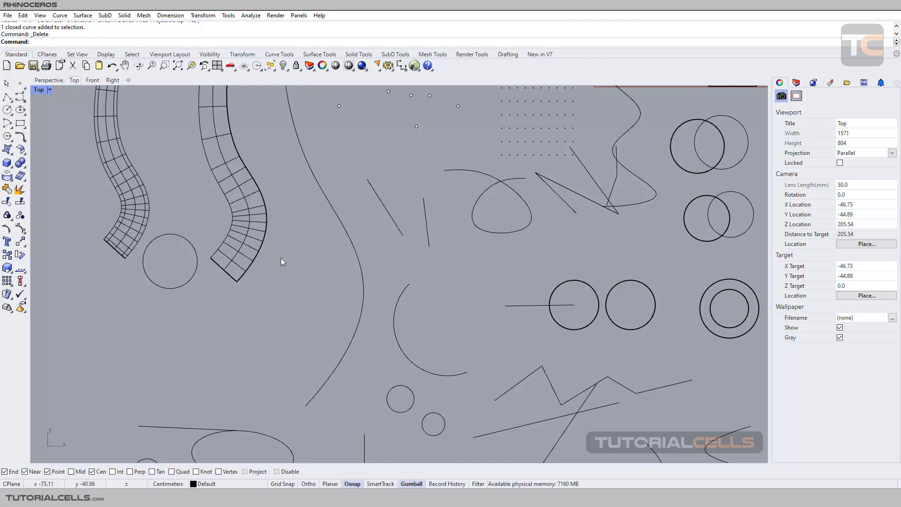
scroll(338, 197, "down", 10)
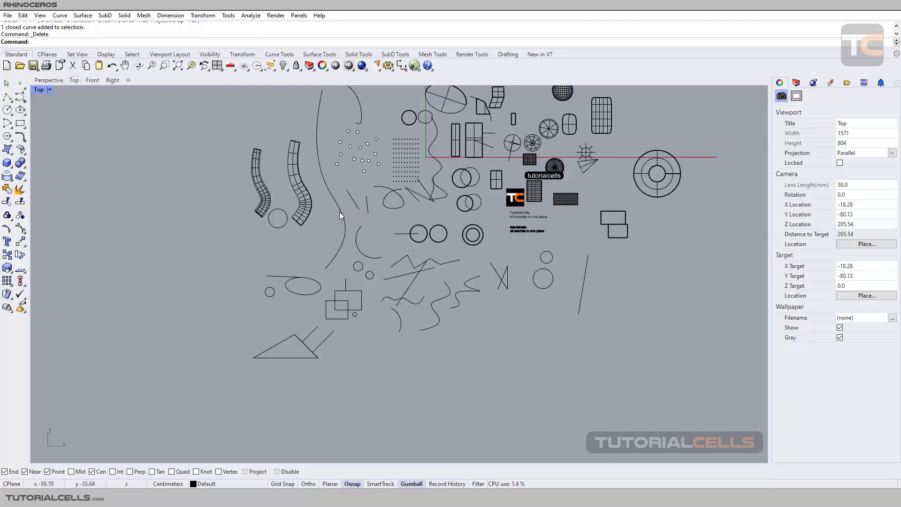
right_click_drag(404, 249, 380, 297)
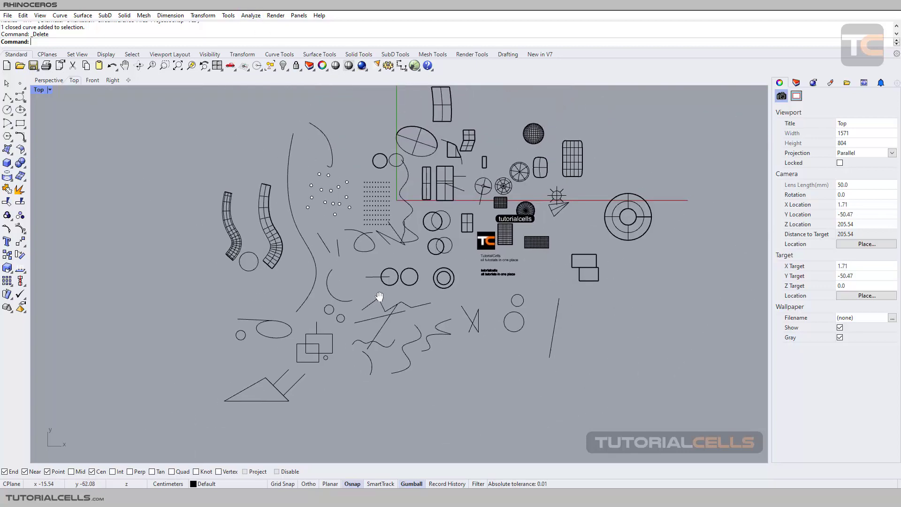